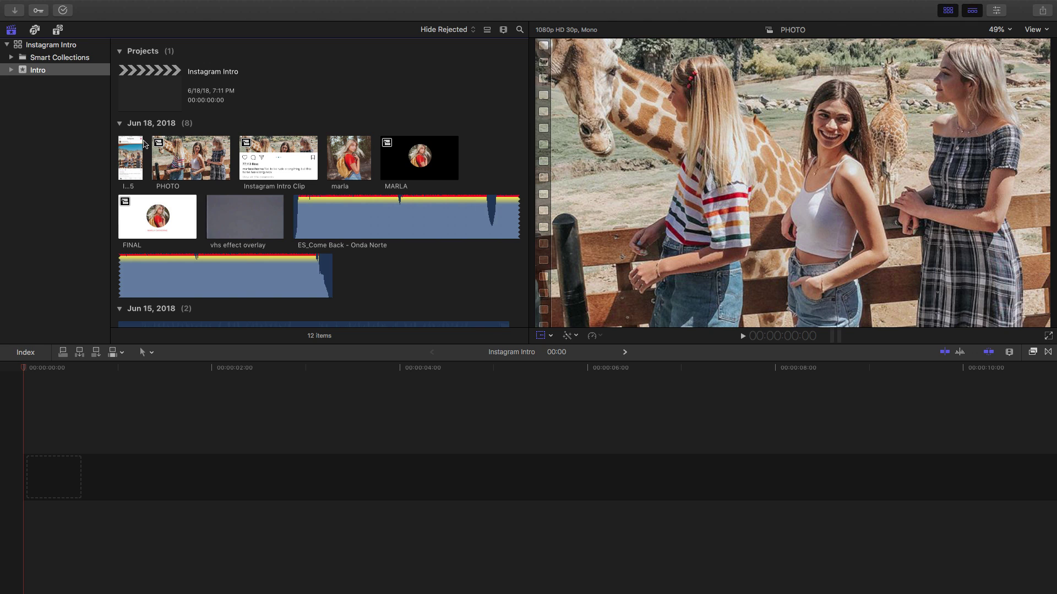
- Add the Instagram screenshot IMG_7565 to the start of the empty timeline and extend it to 10 seconds
{"action": "left_click", "coordinate": [131, 146]}
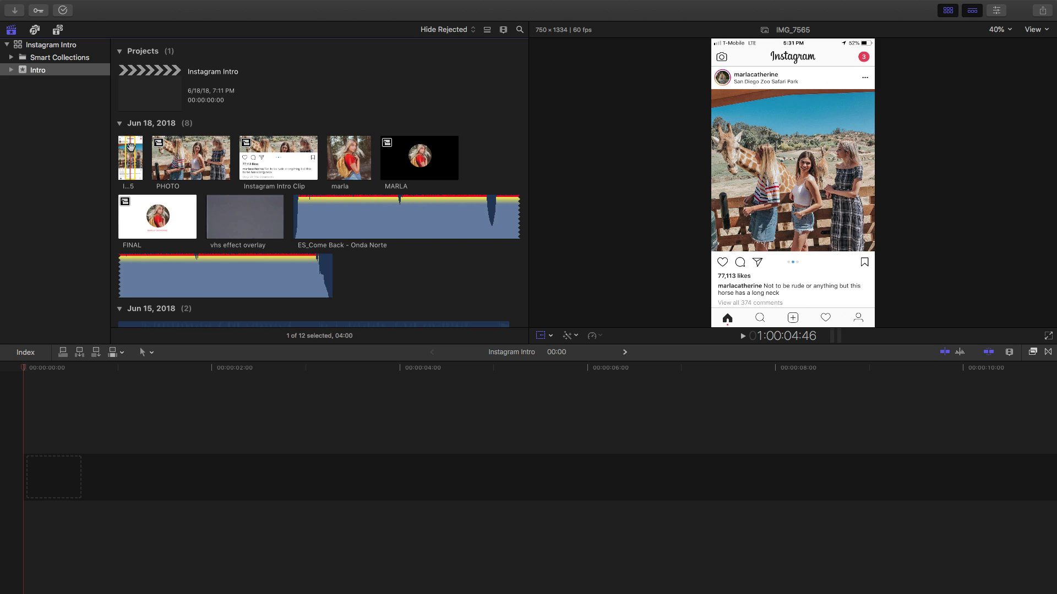
{"action": "left_click_drag", "start_coordinate": [130, 146], "coordinate": [884, 379]}
{"action": "left_click", "coordinate": [950, 372]}
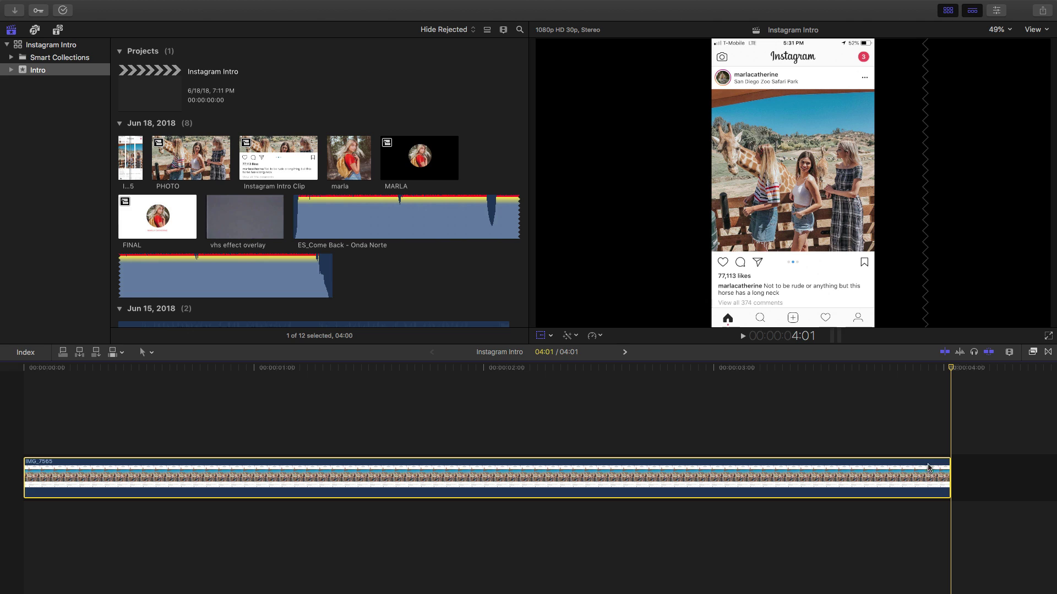
{"action": "left_click_drag", "start_coordinate": [948, 472], "coordinate": [1010, 465]}
{"action": "key", "text": "shift+z"}
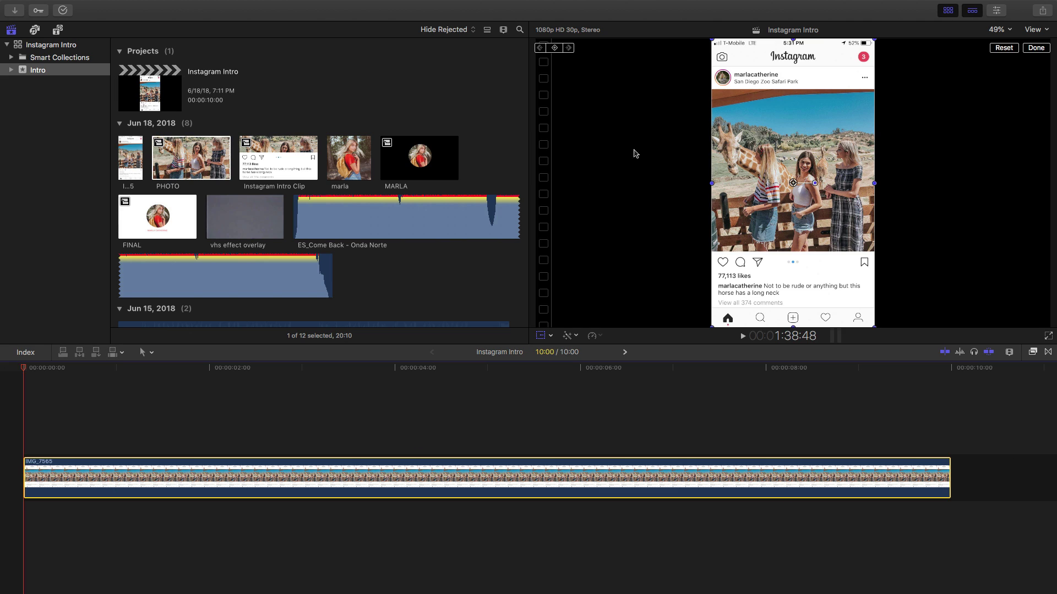
- Duplicate the IMG_7565 clip and connect the copy directly beneath the original, starting at the beginning of the timeline
{"action": "left_click", "coordinate": [948, 10]}
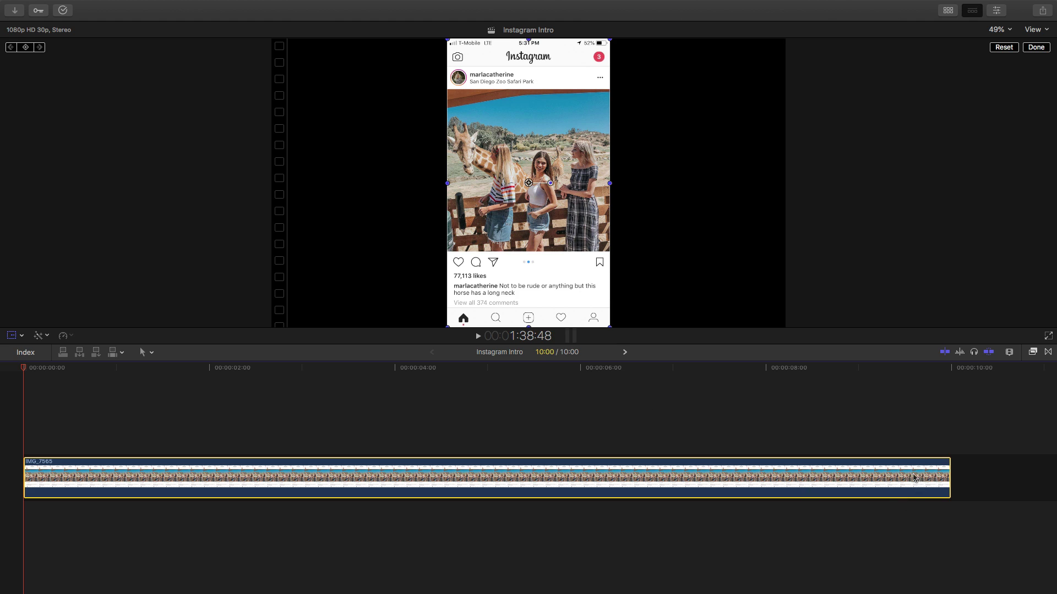
{"action": "left_click_drag", "start_coordinate": [552, 368], "coordinate": [540, 368]}
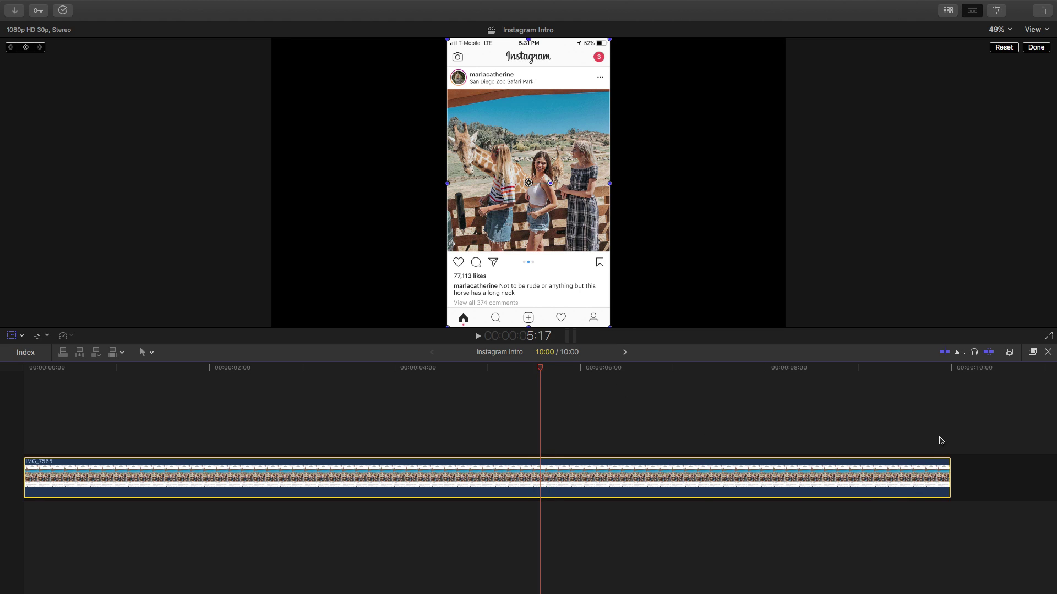
{"action": "left_click", "coordinate": [951, 433]}
{"action": "key", "text": "super+v"}
{"action": "key", "text": "shift+z"}
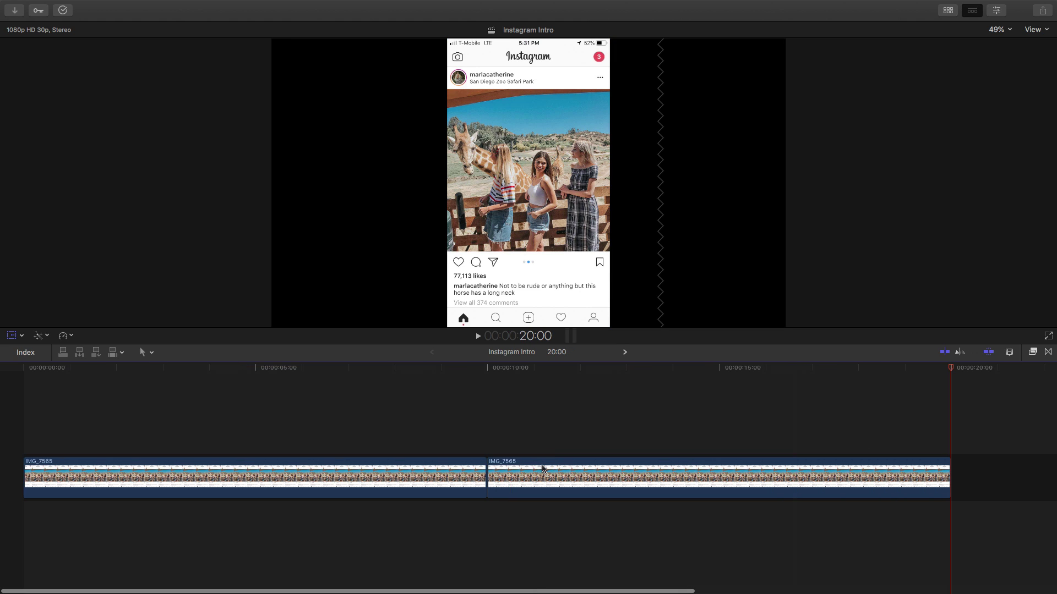
{"action": "left_click_drag", "start_coordinate": [542, 469], "coordinate": [71, 504]}
{"action": "key", "text": "shift+z"}
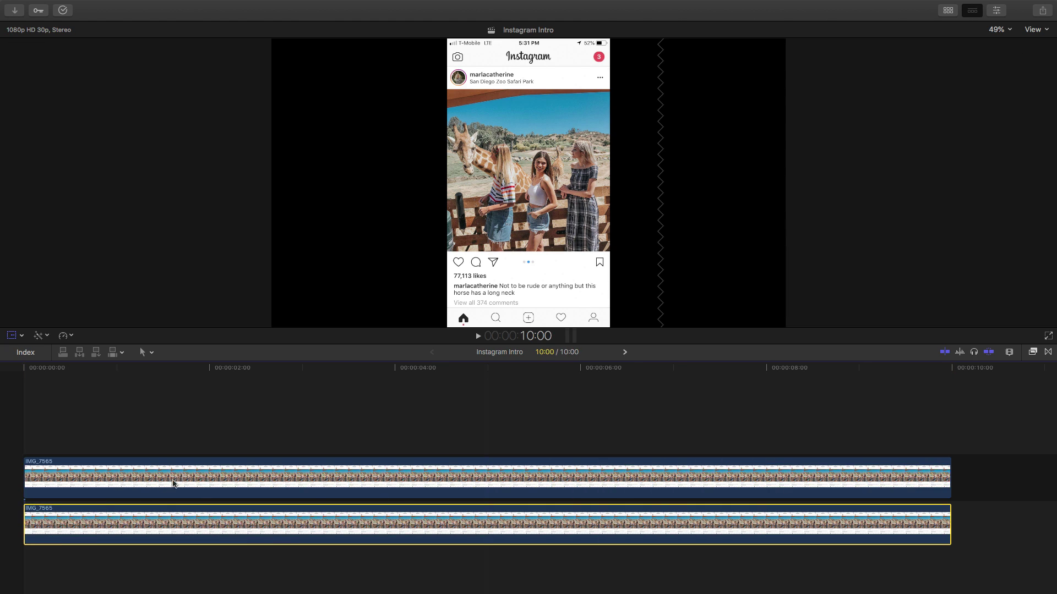
- Enlarge the lower IMG_7565 clip to about 322% and reposition it to about X 8.5 px, Y -65.8 px, filling the frame with the photo
{"action": "left_click", "coordinate": [272, 369]}
{"action": "key", "text": "shift+t"}
{"action": "left_click", "coordinate": [283, 479]}
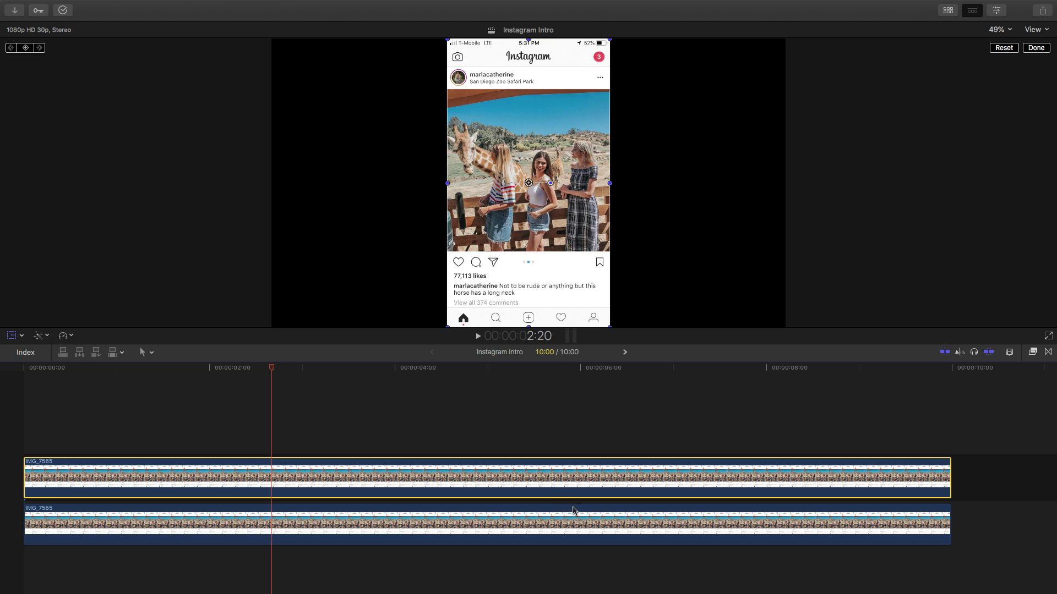
{"action": "left_click", "coordinate": [590, 524]}
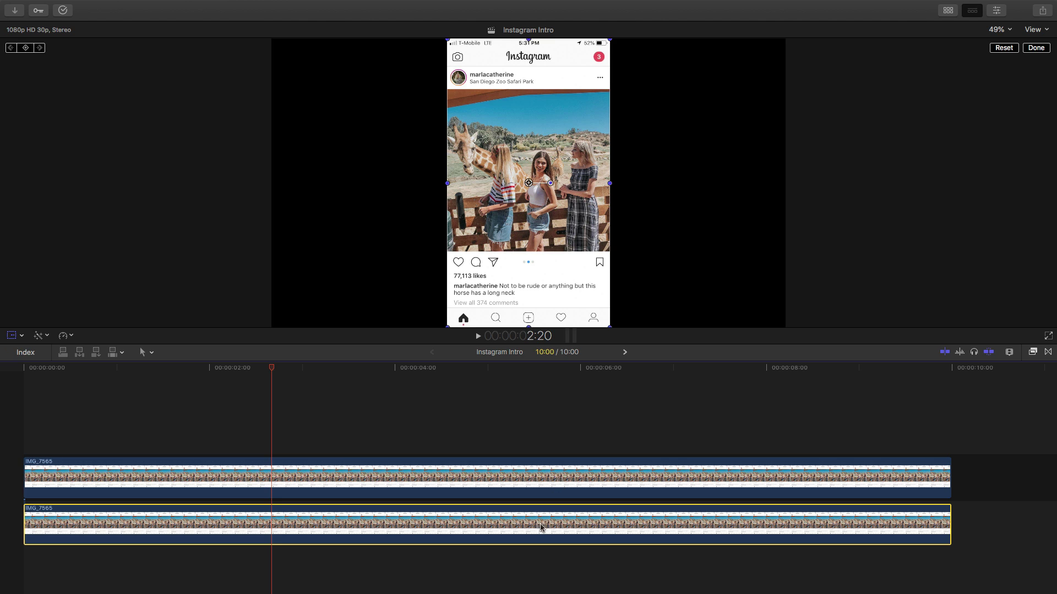
{"action": "left_click", "coordinate": [1027, 47]}
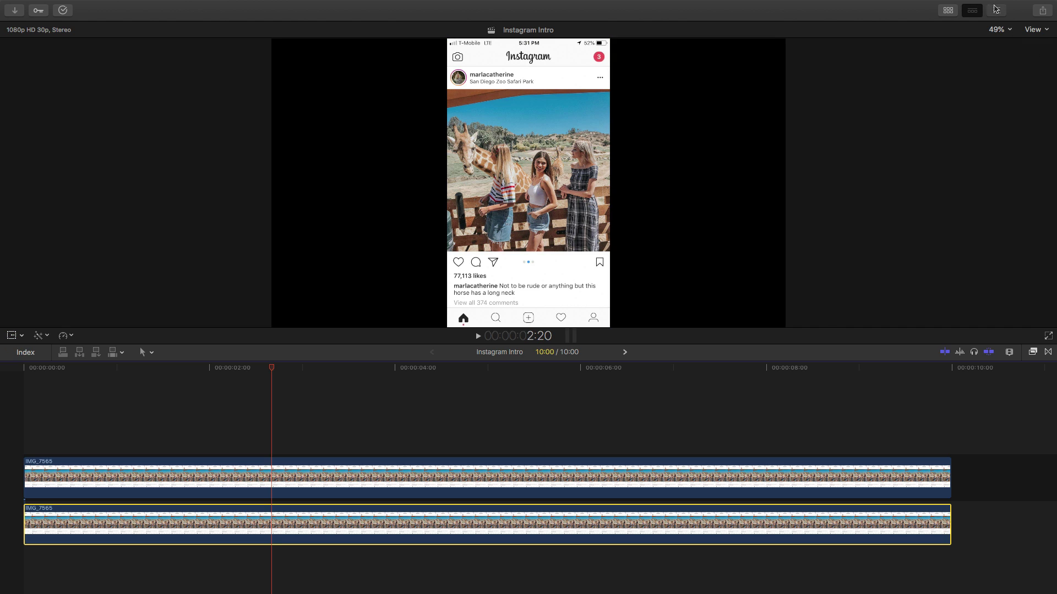
{"action": "left_click", "coordinate": [996, 10]}
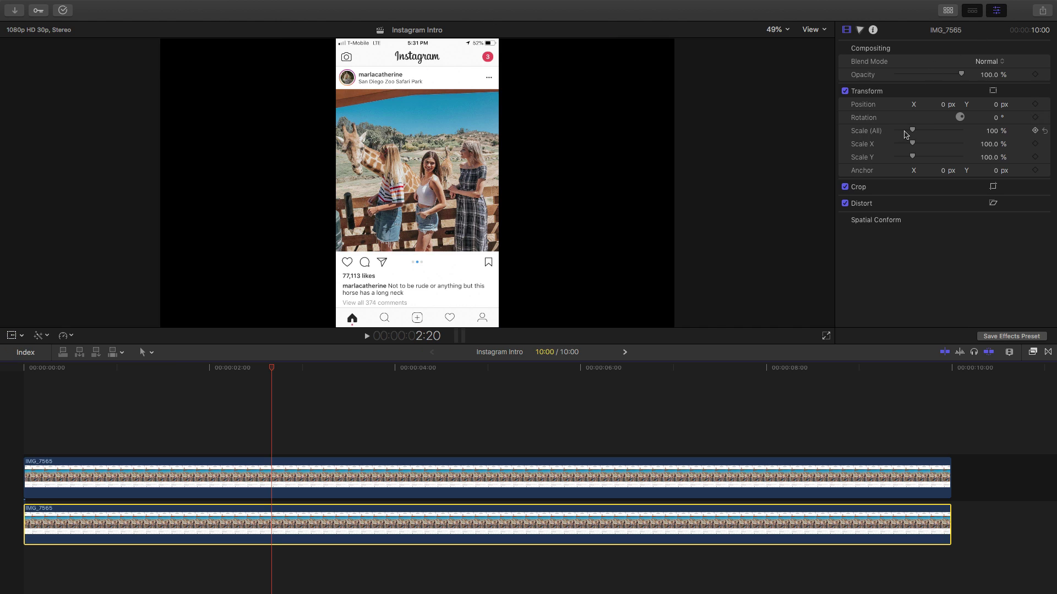
{"action": "left_click", "coordinate": [12, 334]}
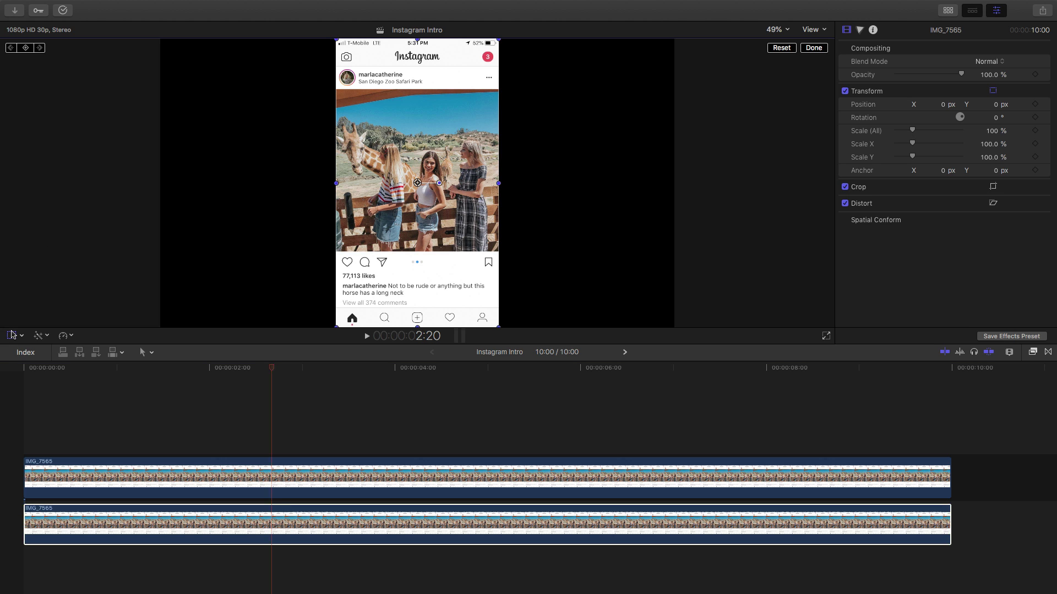
{"action": "left_click_drag", "start_coordinate": [497, 326], "coordinate": [680, 376]}
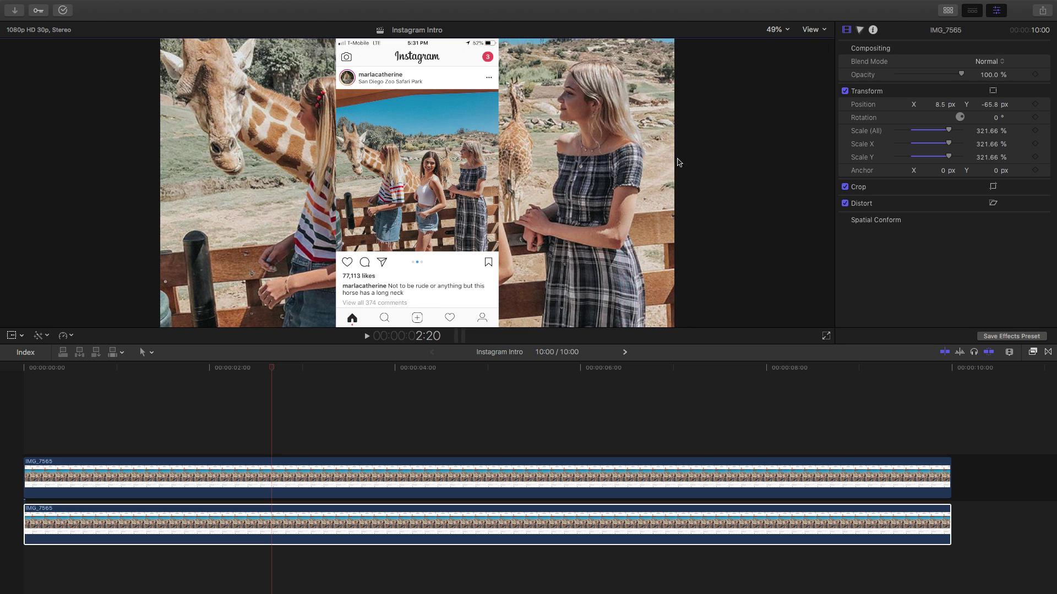
- Find the mask effects and apply Draw Mask to the upper IMG_7565 clip
{"action": "left_click", "coordinate": [275, 523]}
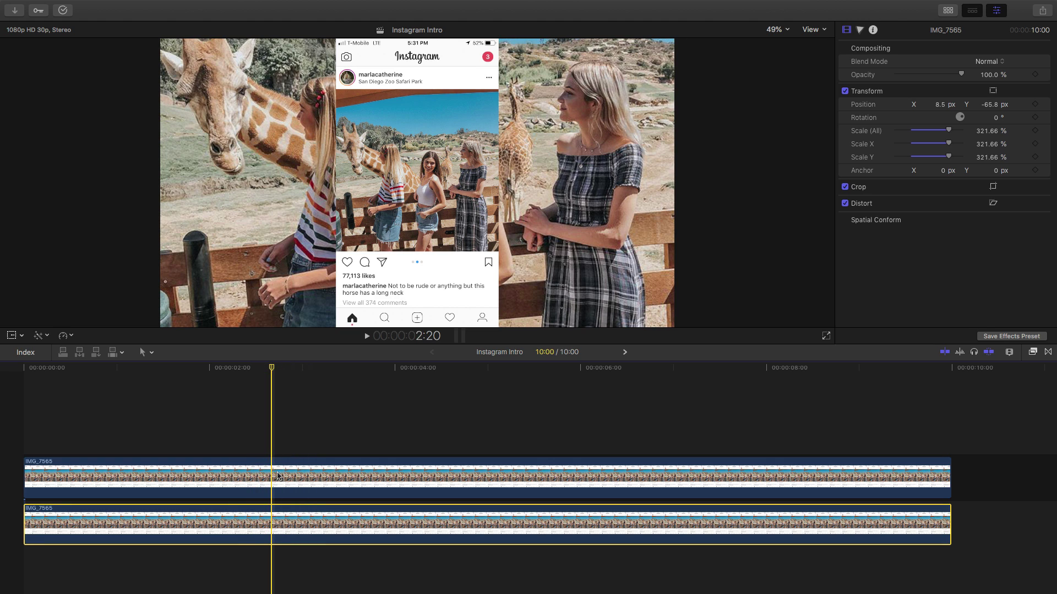
{"action": "left_click", "coordinate": [278, 476]}
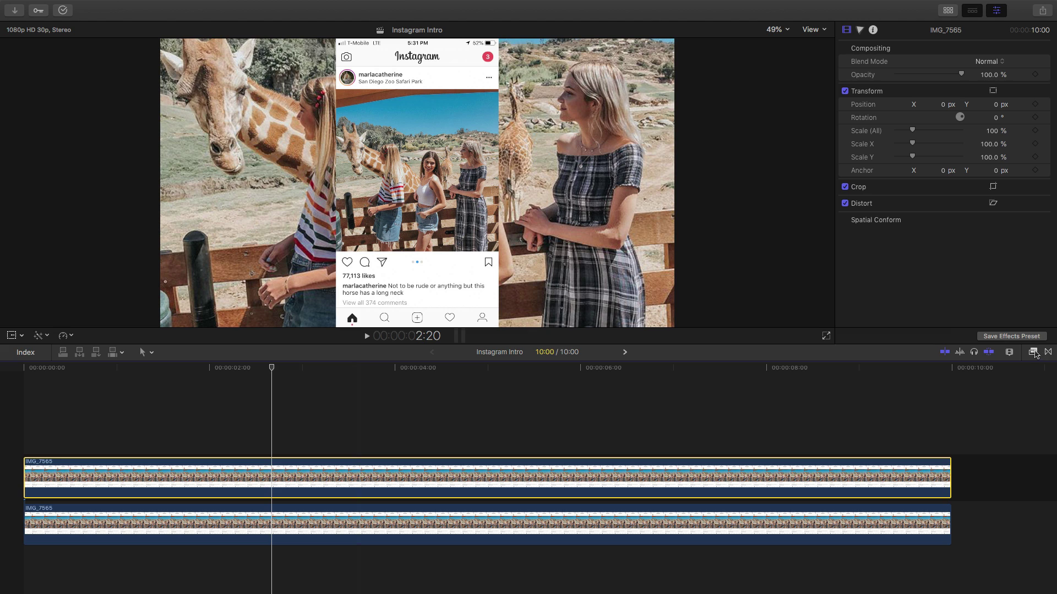
{"action": "key", "text": "super+4"}
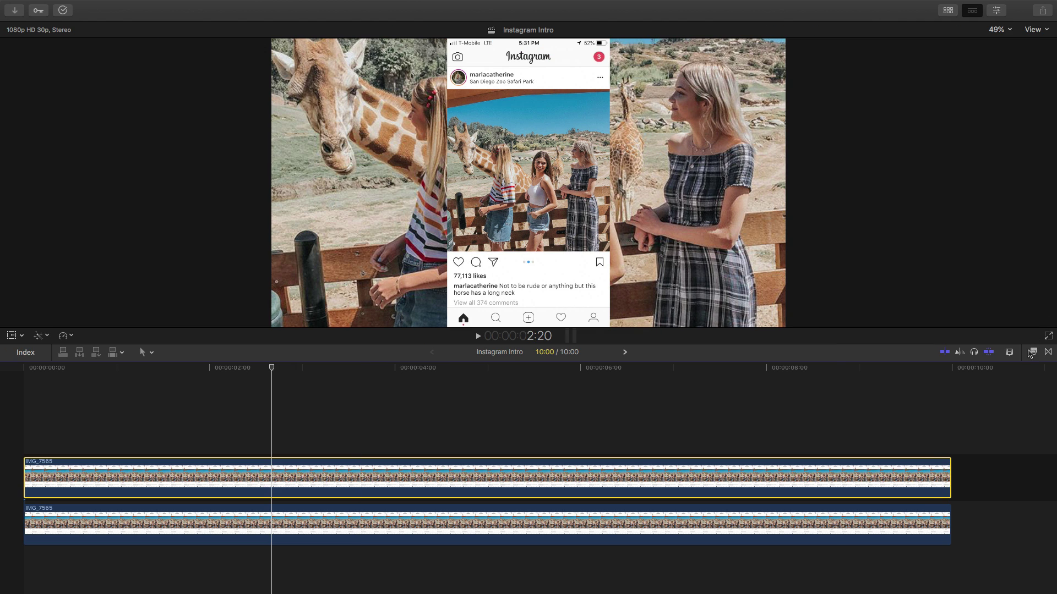
{"action": "left_click", "coordinate": [1030, 353]}
{"action": "left_click", "coordinate": [881, 385]}
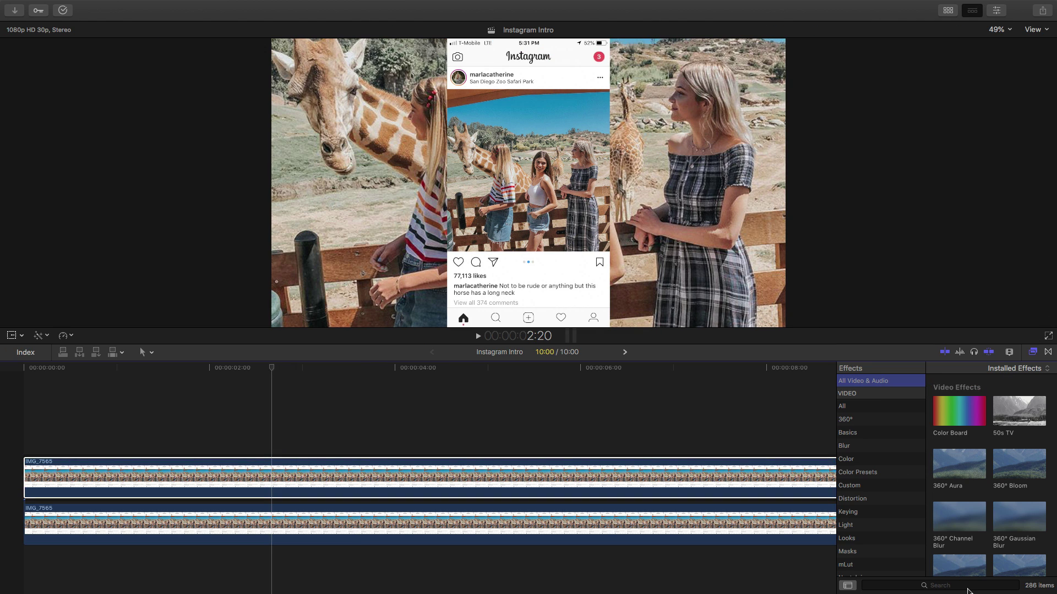
{"action": "left_click", "coordinate": [968, 586]}
{"action": "type", "text": "mask"}
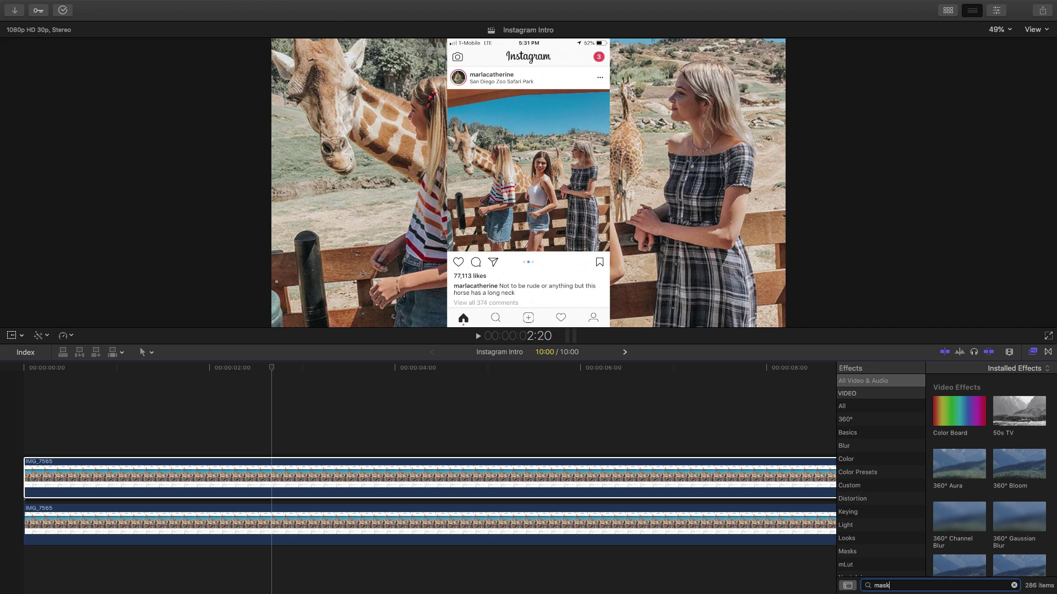
{"action": "left_click_drag", "start_coordinate": [959, 399], "coordinate": [756, 466]}
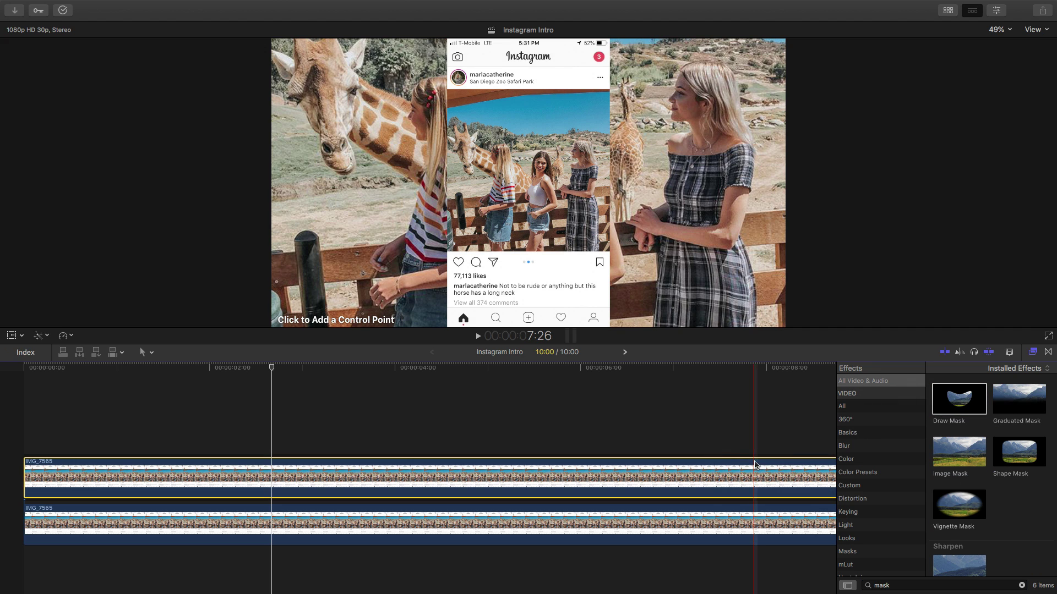
{"action": "left_click", "coordinate": [1032, 352]}
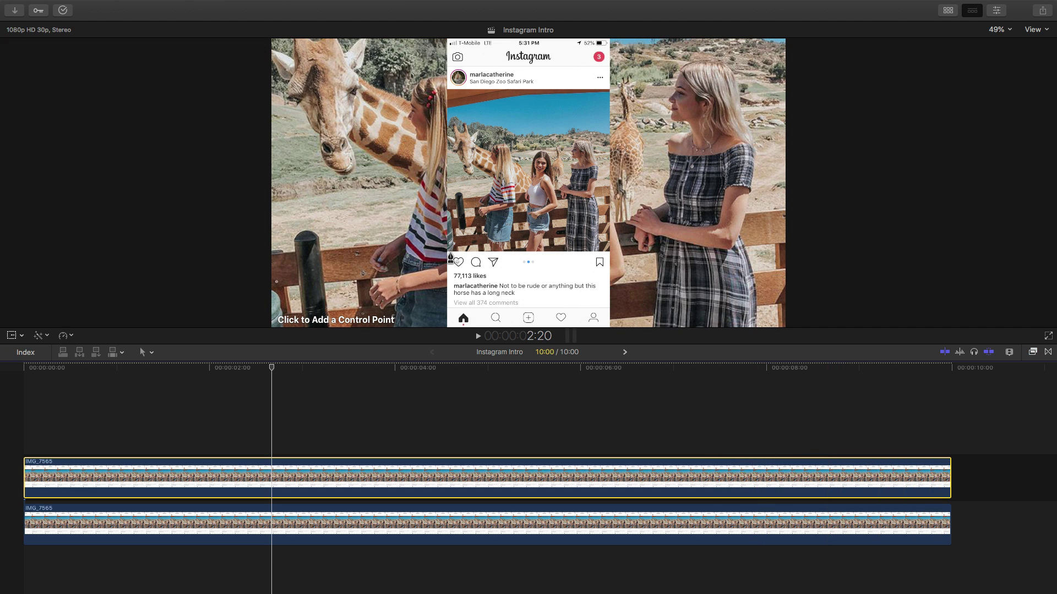
- Draw a closed rectangular mask around the edges of the giraffe photo inside the Instagram post
{"action": "left_click", "coordinate": [446, 252]}
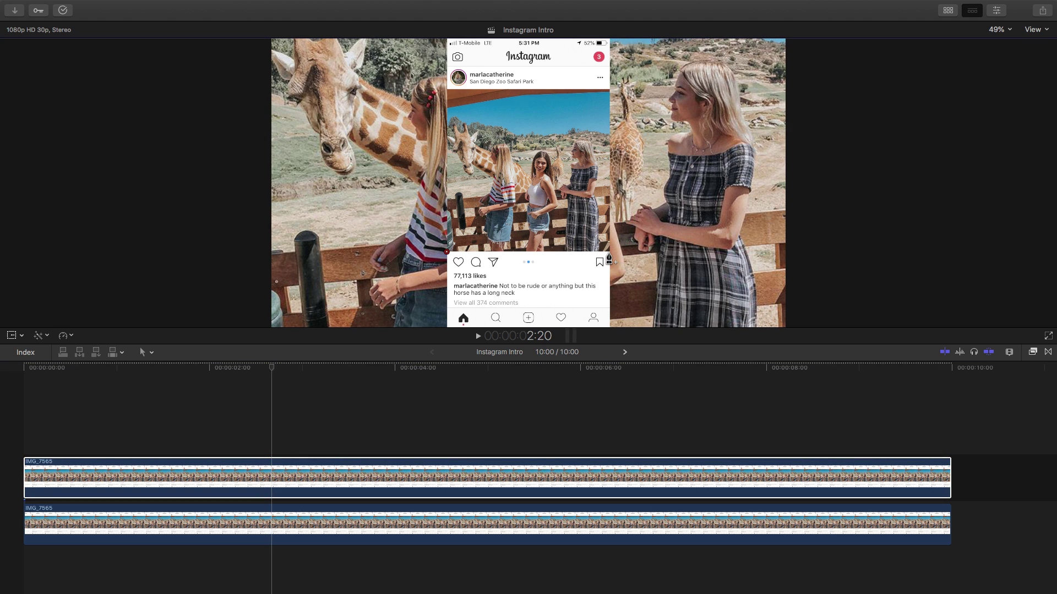
{"action": "left_click", "coordinate": [610, 251]}
{"action": "left_click", "coordinate": [610, 89]}
{"action": "left_click", "coordinate": [446, 90]}
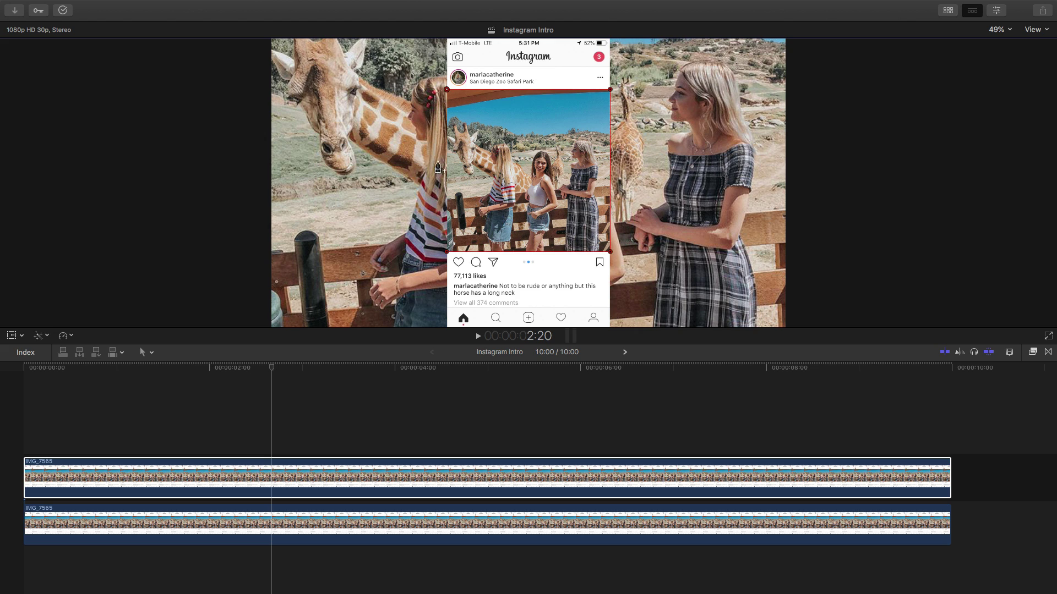
{"action": "left_click", "coordinate": [446, 251]}
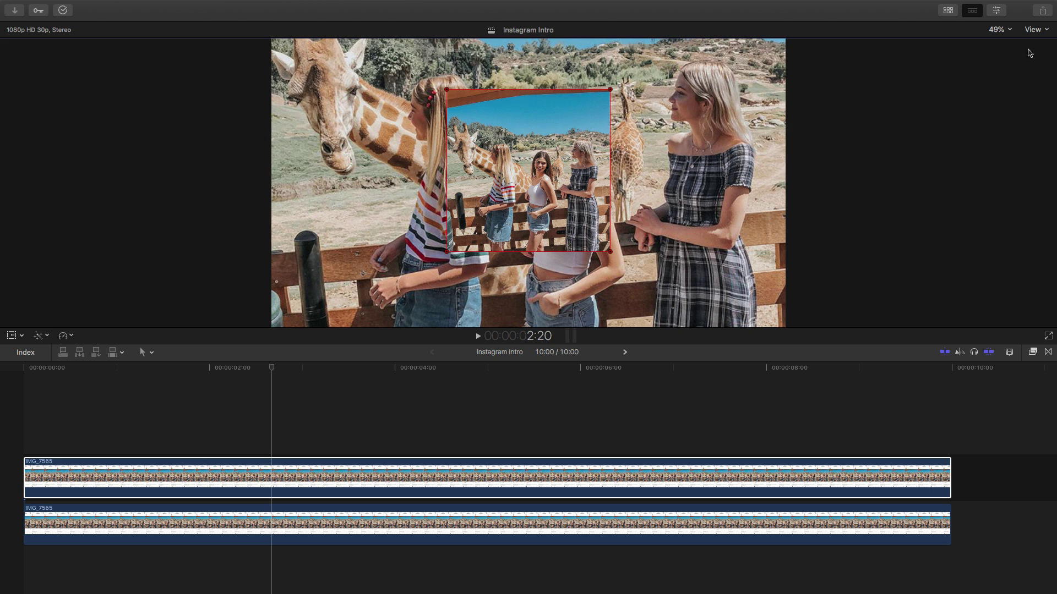
- Invert the photo mask and move its two vertical edges slightly outward past the sides of the post
{"action": "left_click", "coordinate": [997, 11]}
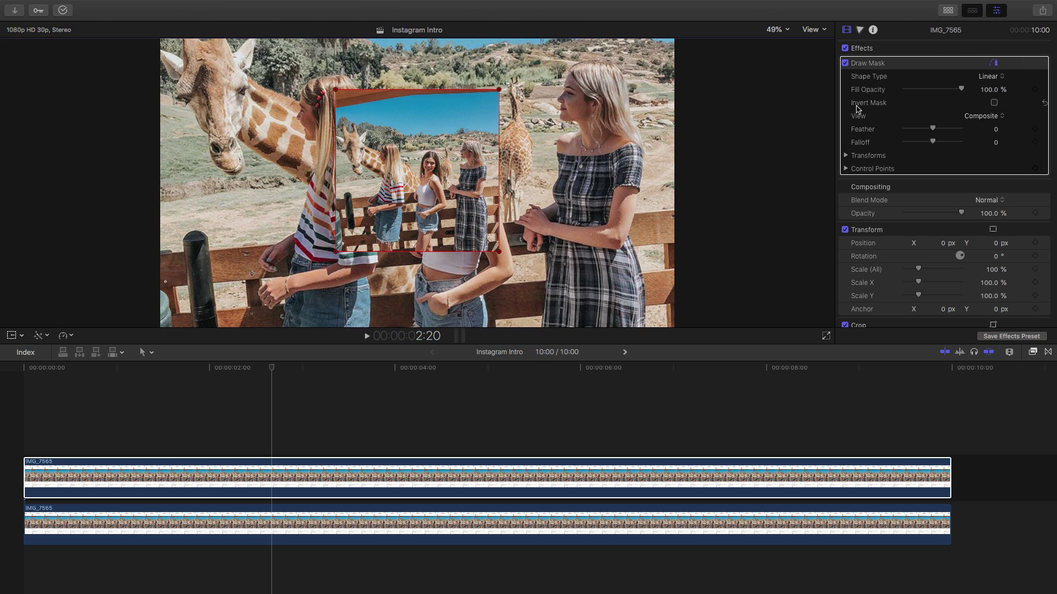
{"action": "left_click", "coordinate": [994, 102]}
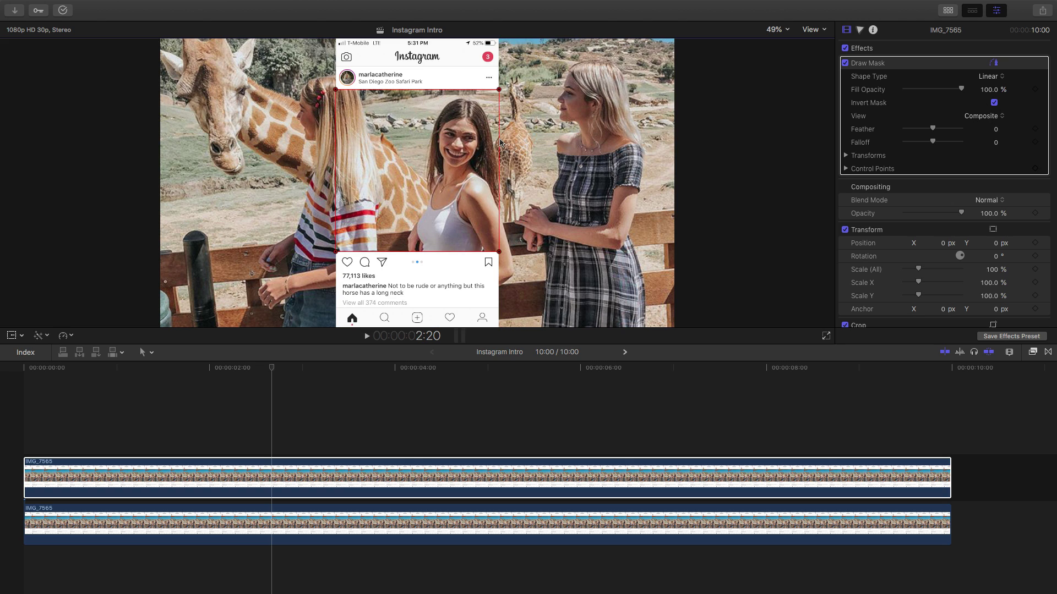
{"action": "left_click_drag", "start_coordinate": [499, 143], "coordinate": [501, 143]}
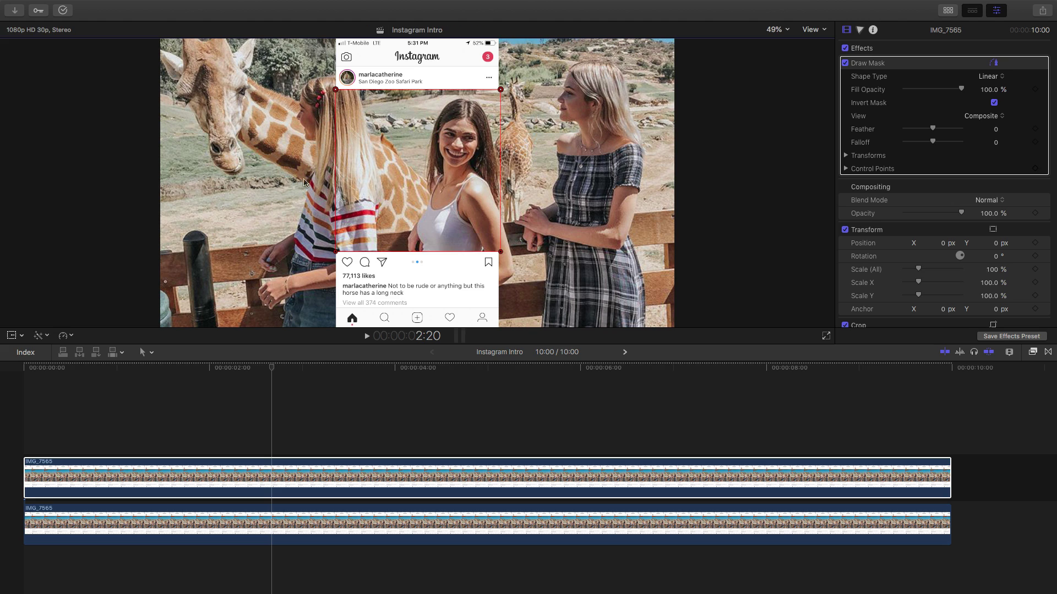
{"action": "left_click_drag", "start_coordinate": [336, 189], "coordinate": [334, 190]}
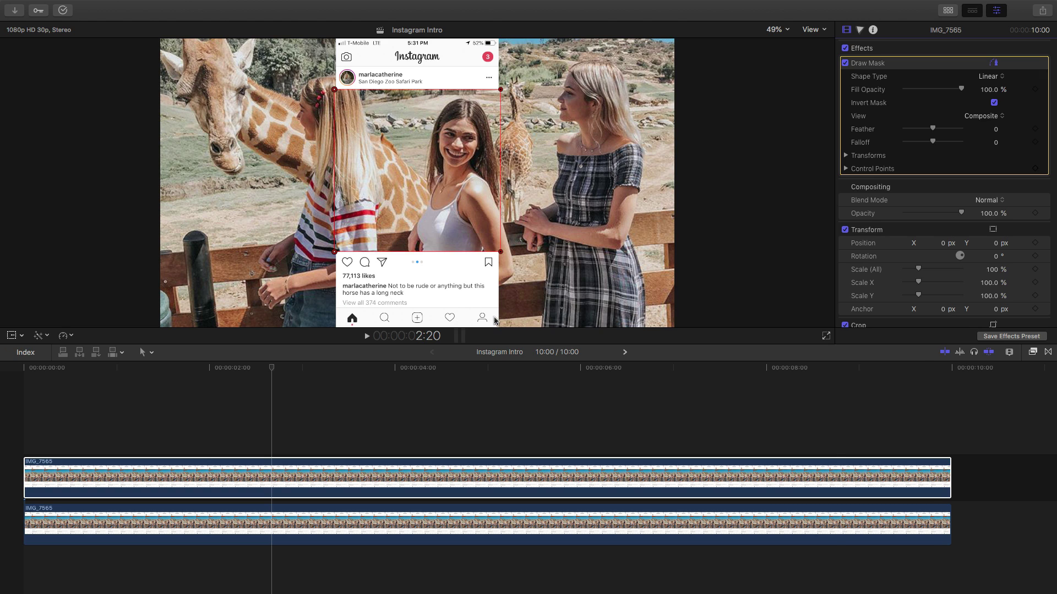
- Hide the Instagram navigation bar below the post with a second, inverted Draw Mask on the upper clip
{"action": "key", "text": "super+5"}
{"action": "left_click_drag", "start_coordinate": [958, 399], "coordinate": [735, 475]}
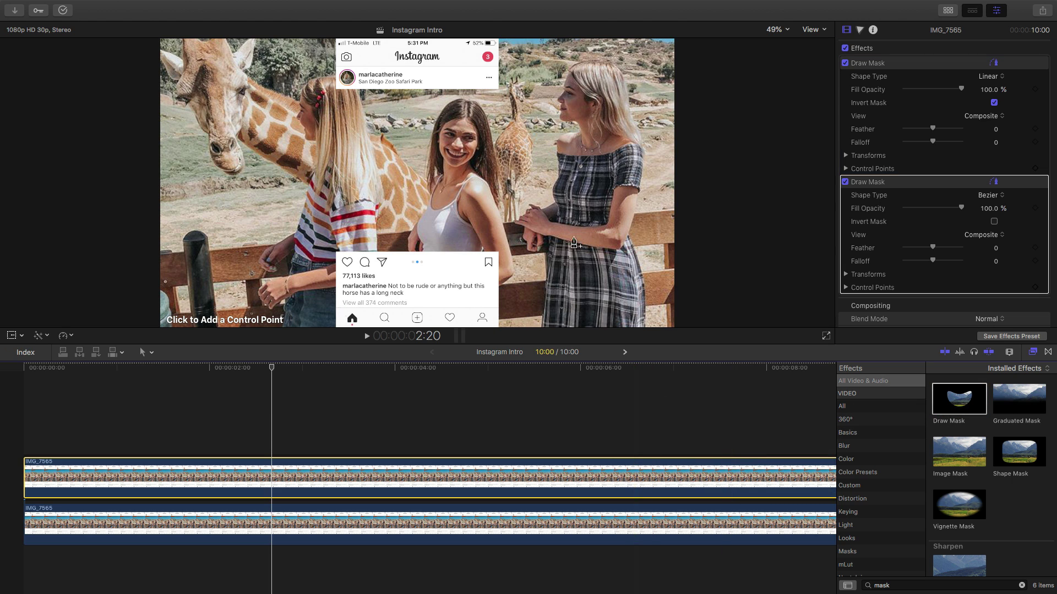
{"action": "left_click", "coordinate": [334, 308]}
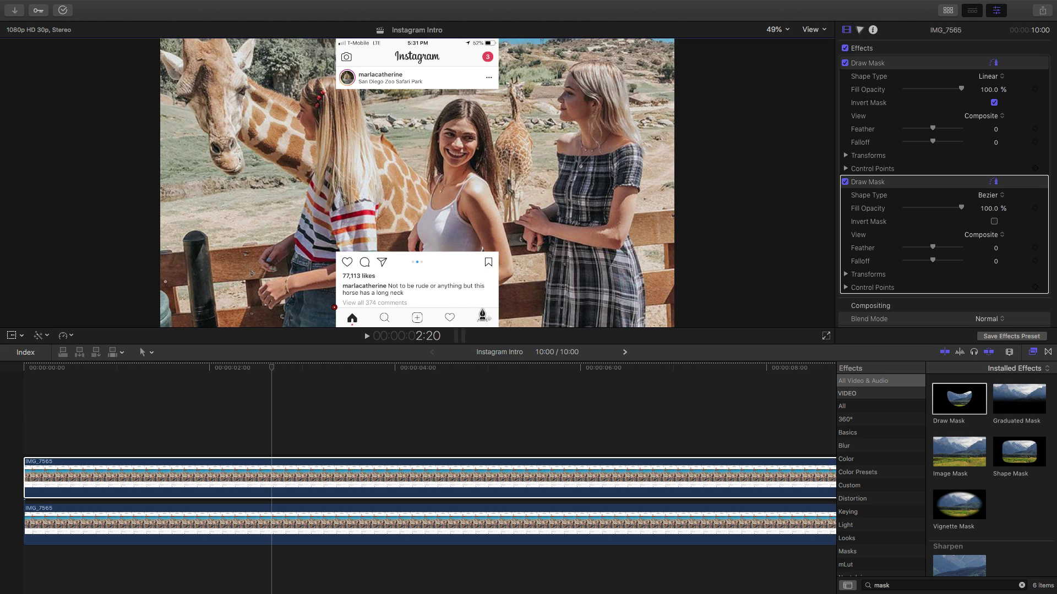
{"action": "left_click", "coordinate": [508, 307]}
{"action": "left_click", "coordinate": [775, 30]}
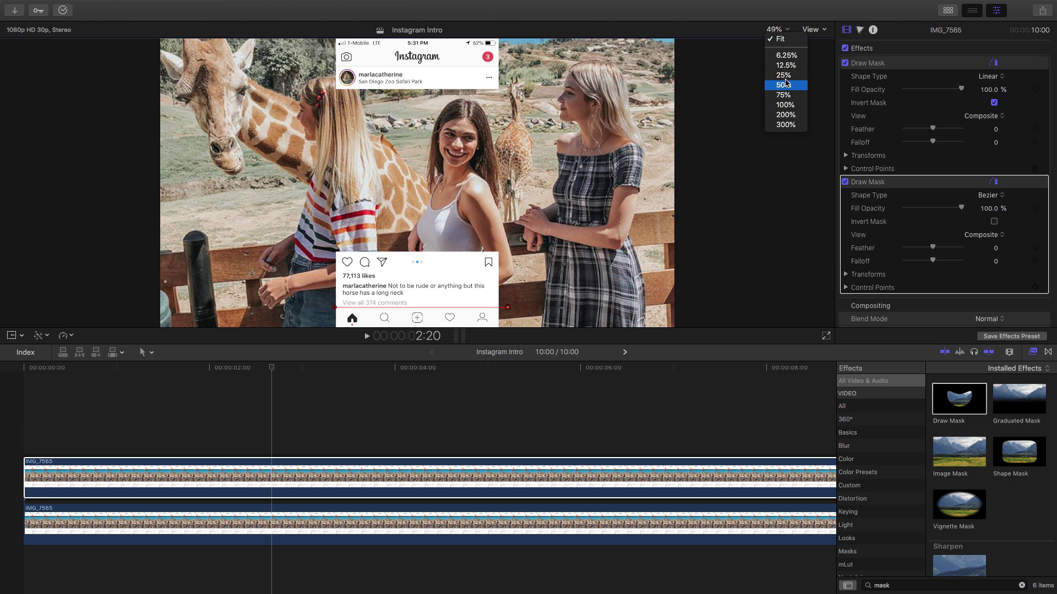
{"action": "left_click", "coordinate": [783, 75]}
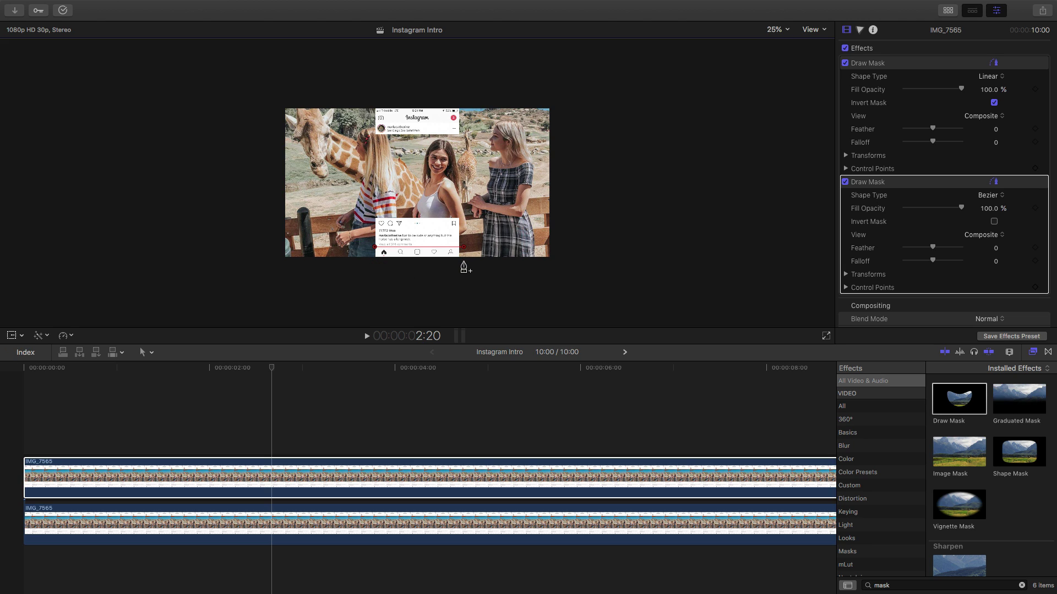
{"action": "left_click", "coordinate": [464, 261]}
{"action": "left_click", "coordinate": [375, 262]}
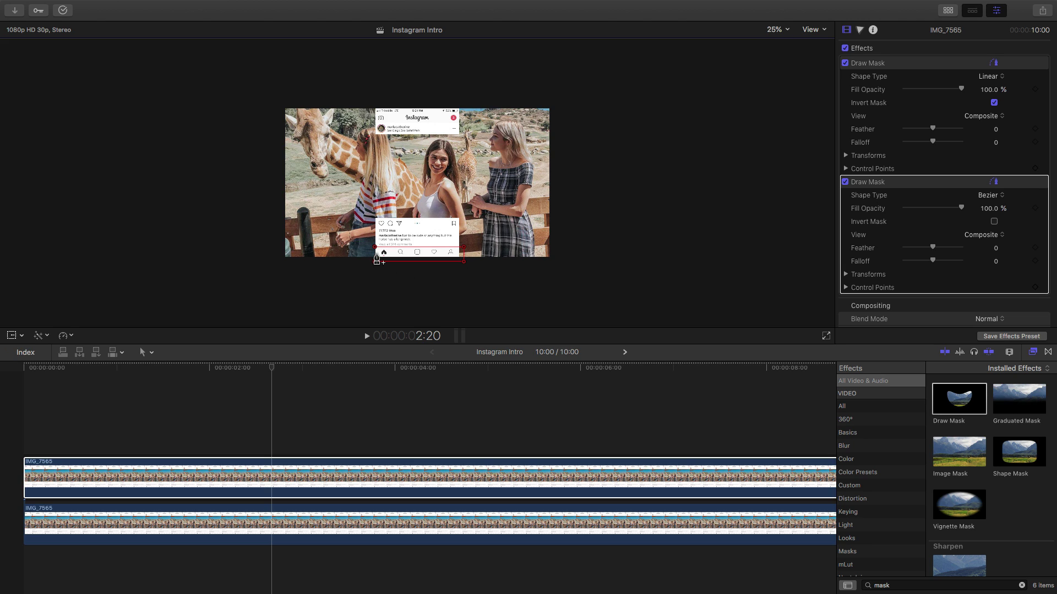
{"action": "left_click", "coordinate": [375, 247]}
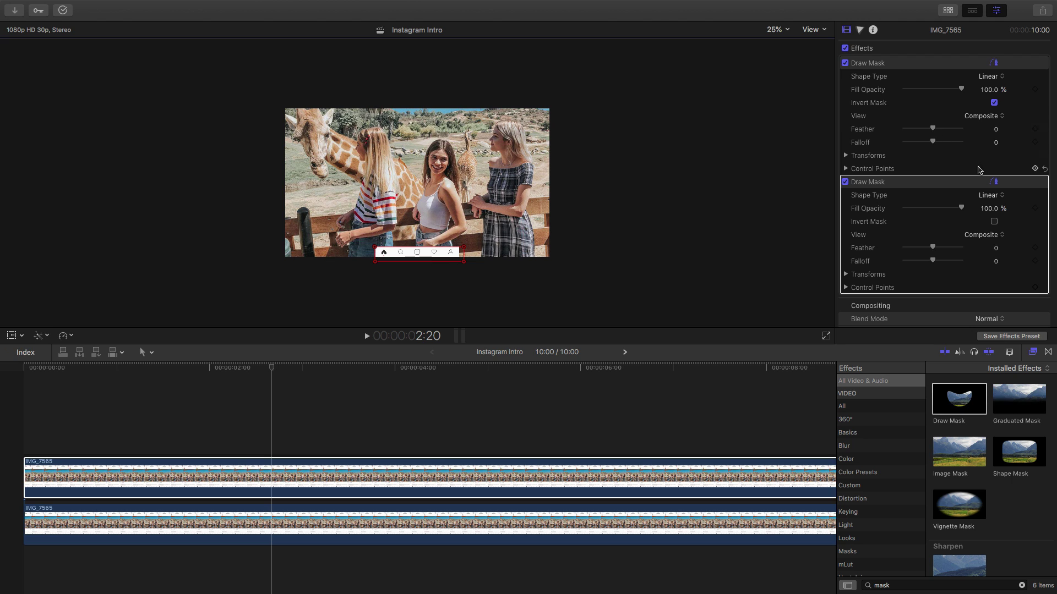
{"action": "left_click", "coordinate": [994, 222]}
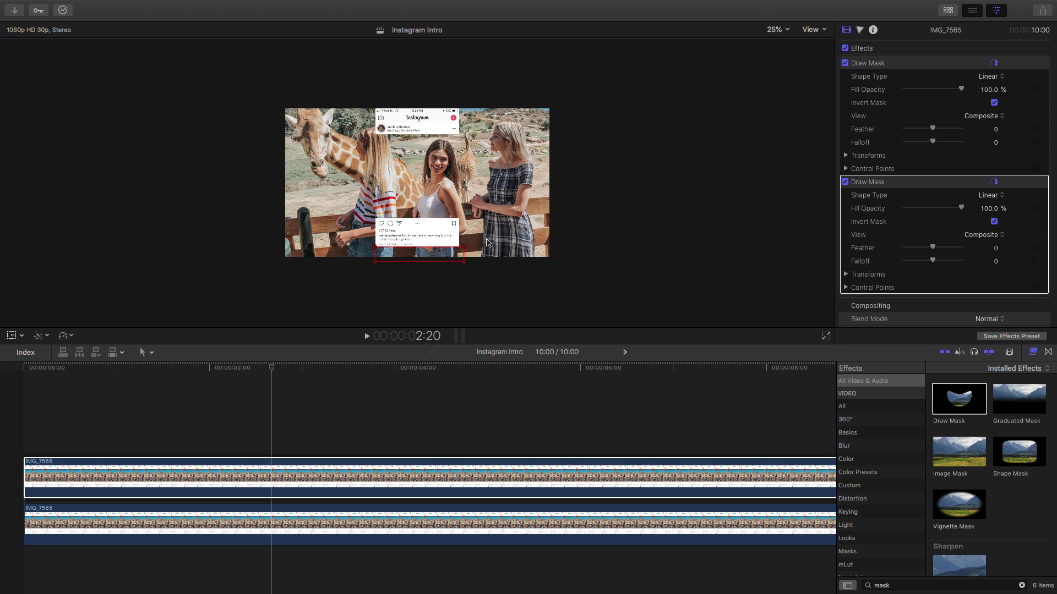
- Hide the phone status bar above the Instagram header with a third, inverted Draw Mask on the upper clip
{"action": "left_click_drag", "start_coordinate": [959, 398], "coordinate": [252, 477]}
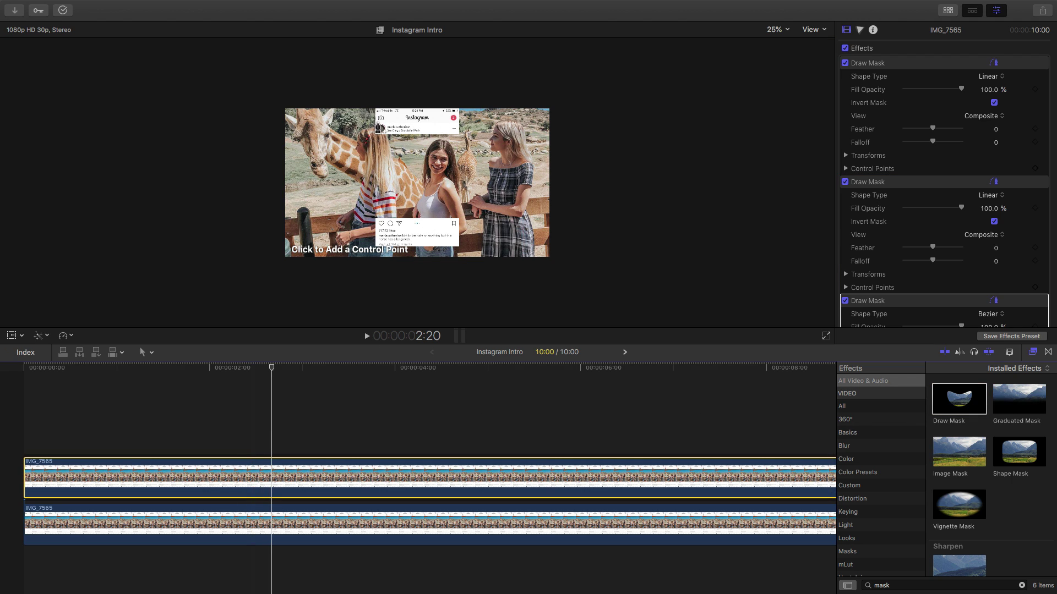
{"action": "left_click", "coordinate": [785, 30]}
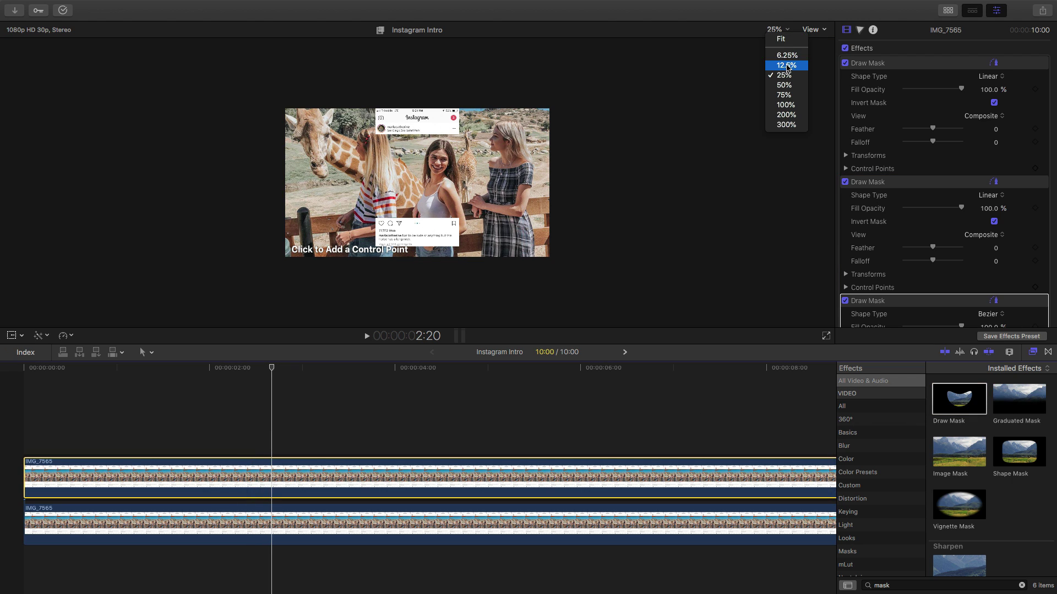
{"action": "left_click", "coordinate": [778, 36]}
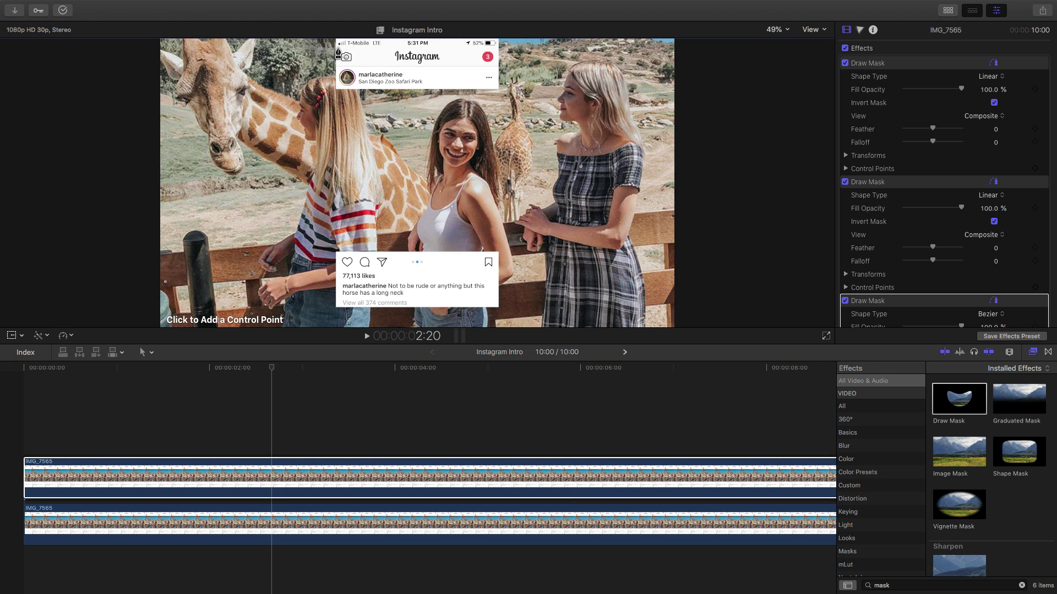
{"action": "left_click", "coordinate": [334, 47]}
{"action": "left_click", "coordinate": [505, 47]}
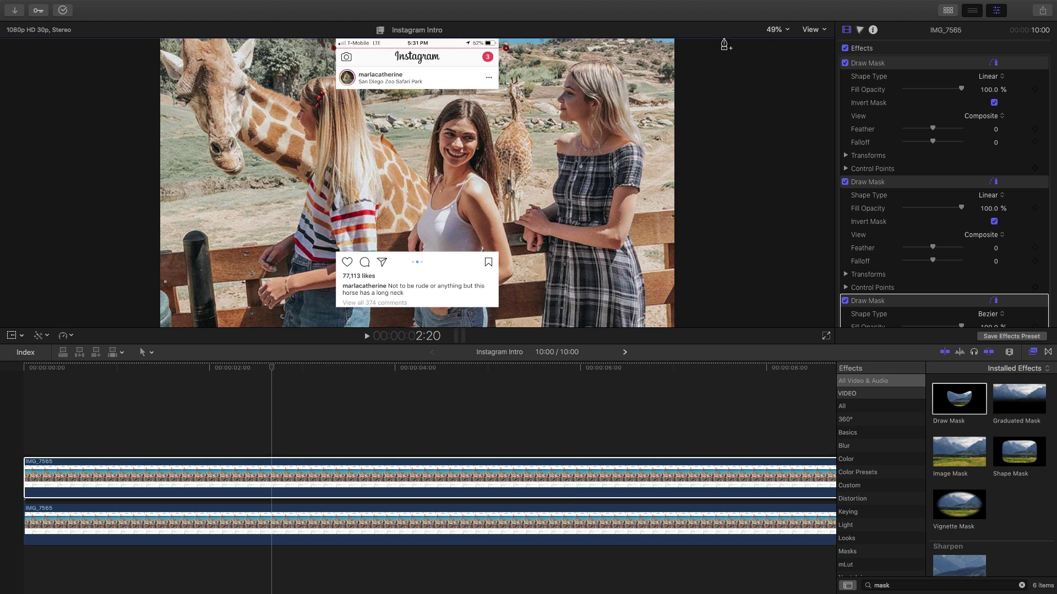
{"action": "left_click", "coordinate": [786, 30]}
{"action": "left_click", "coordinate": [794, 76]}
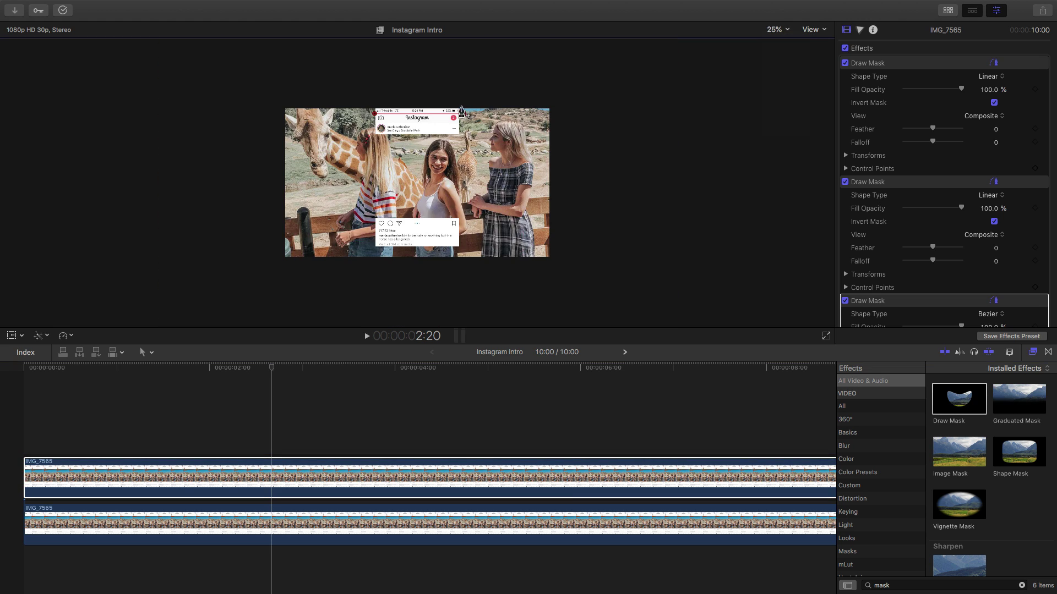
{"action": "left_click", "coordinate": [374, 103]}
{"action": "left_click", "coordinate": [375, 113]}
{"action": "scroll", "coordinate": [999, 248], "scroll_direction": "down", "scroll_amount": 2}
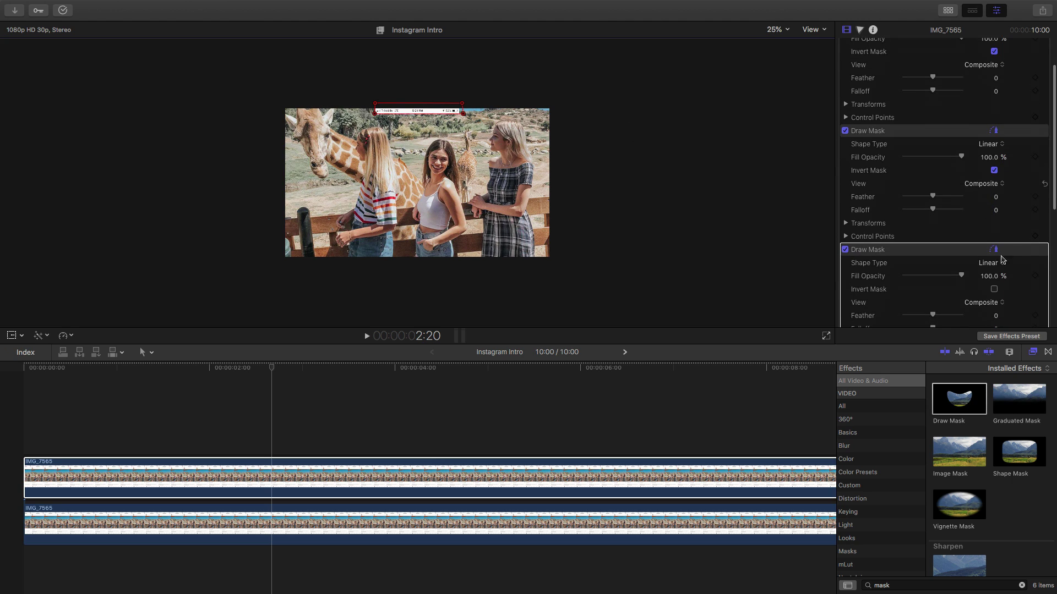
{"action": "left_click", "coordinate": [994, 290]}
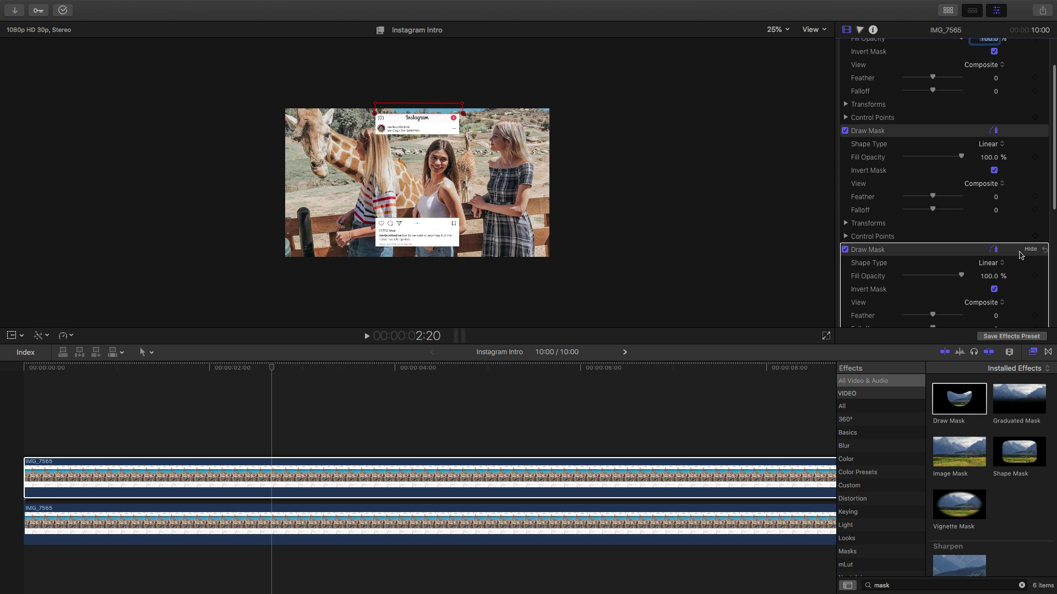
- Fit the preview to the viewer and collapse the settings of all three Draw Mask effects
{"action": "scroll", "coordinate": [1029, 253], "scroll_direction": "up", "scroll_amount": 2}
{"action": "key", "text": "shift+z"}
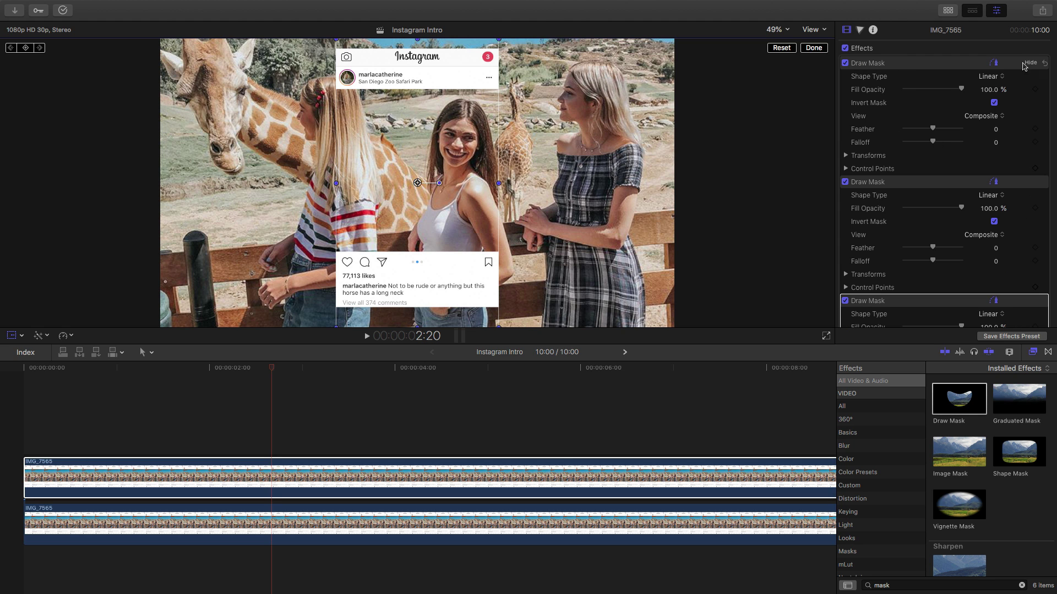
{"action": "left_click", "coordinate": [1029, 63]}
{"action": "left_click", "coordinate": [1030, 76]}
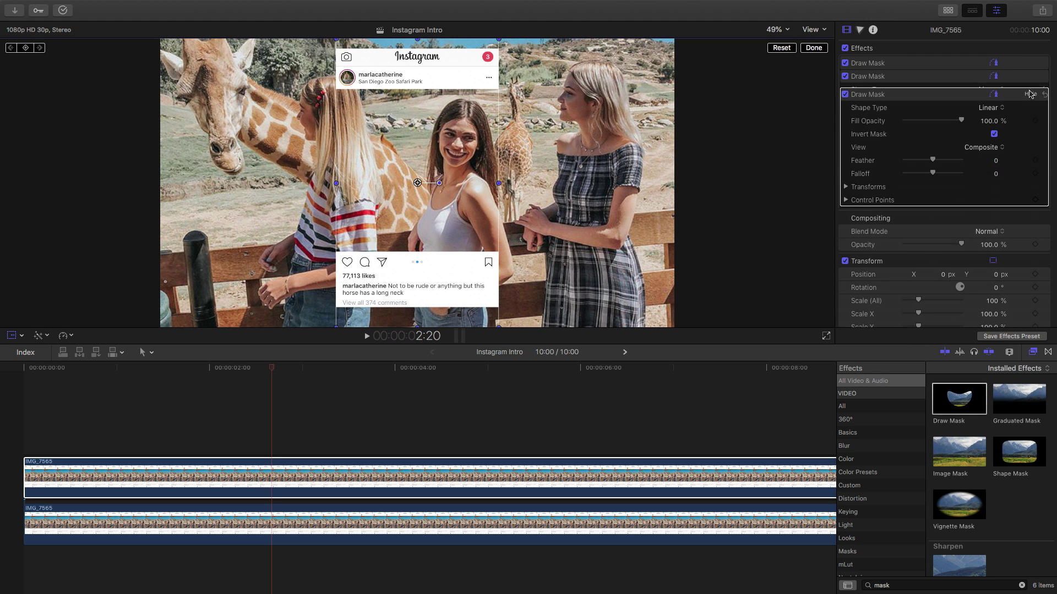
{"action": "left_click", "coordinate": [1030, 89]}
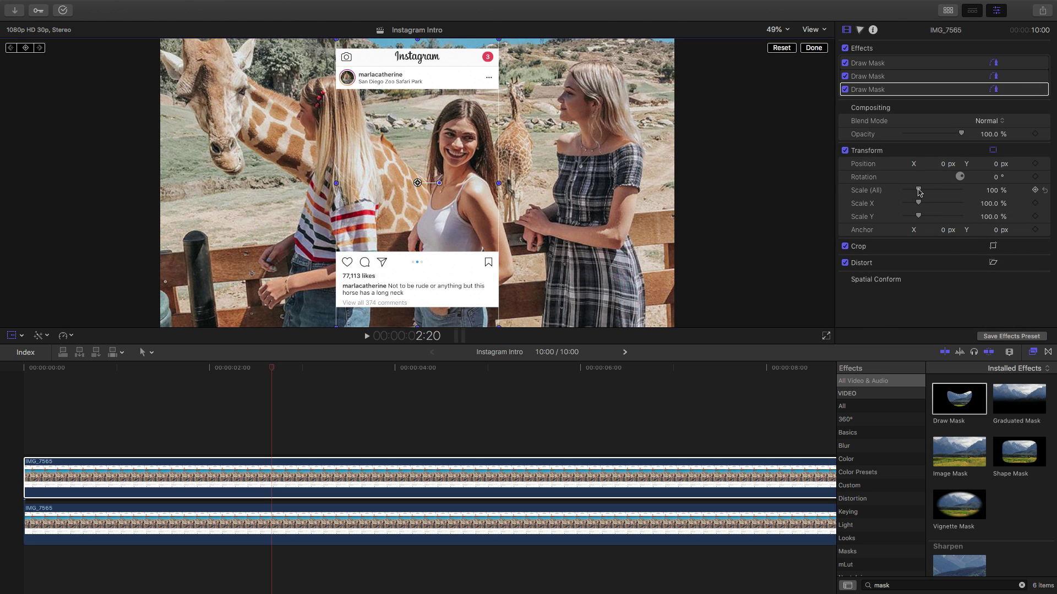
- Scale the upper clip to 318% and position it at about X 3.2 px, Y -1054.1 px so the Instagram header spans the frame
{"action": "left_click_drag", "start_coordinate": [918, 190], "coordinate": [920, 191]}
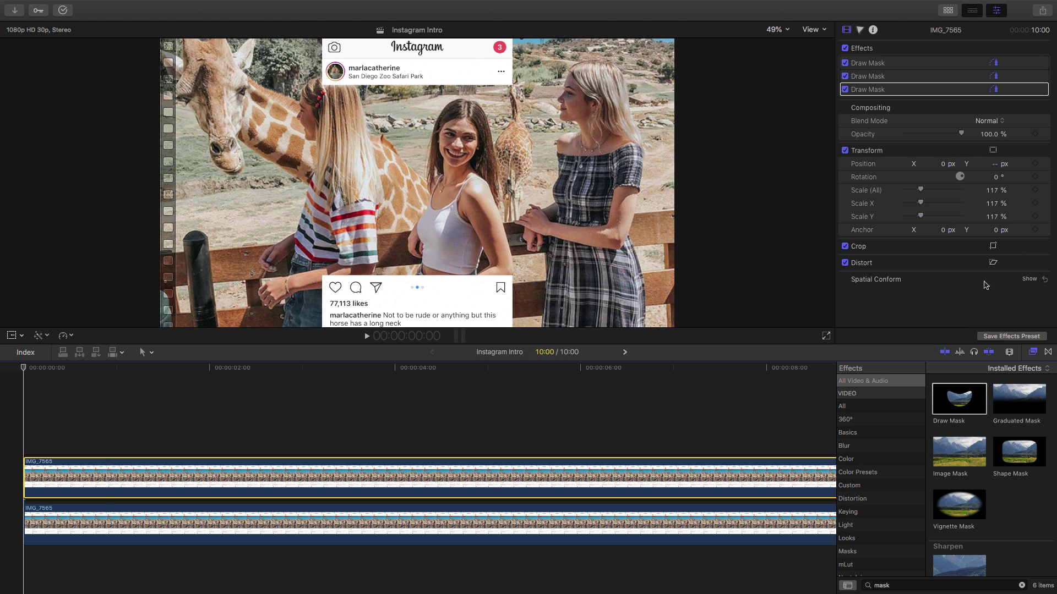
{"action": "left_click_drag", "start_coordinate": [925, 191], "coordinate": [931, 190]}
{"action": "left_click", "coordinate": [11, 335]}
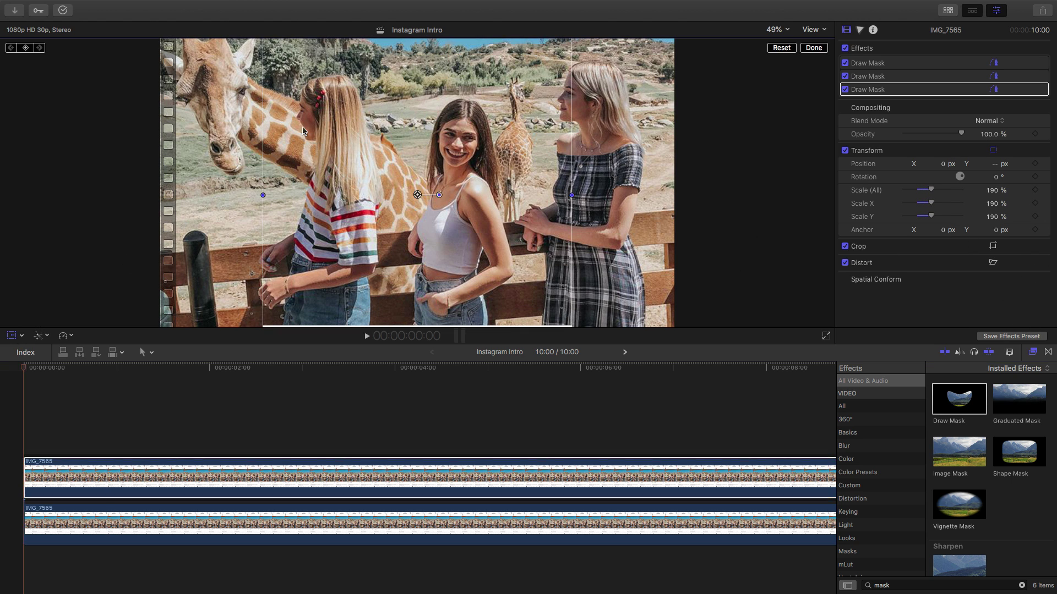
{"action": "left_click_drag", "start_coordinate": [305, 132], "coordinate": [415, 197]}
{"action": "left_click_drag", "start_coordinate": [931, 190], "coordinate": [937, 190]}
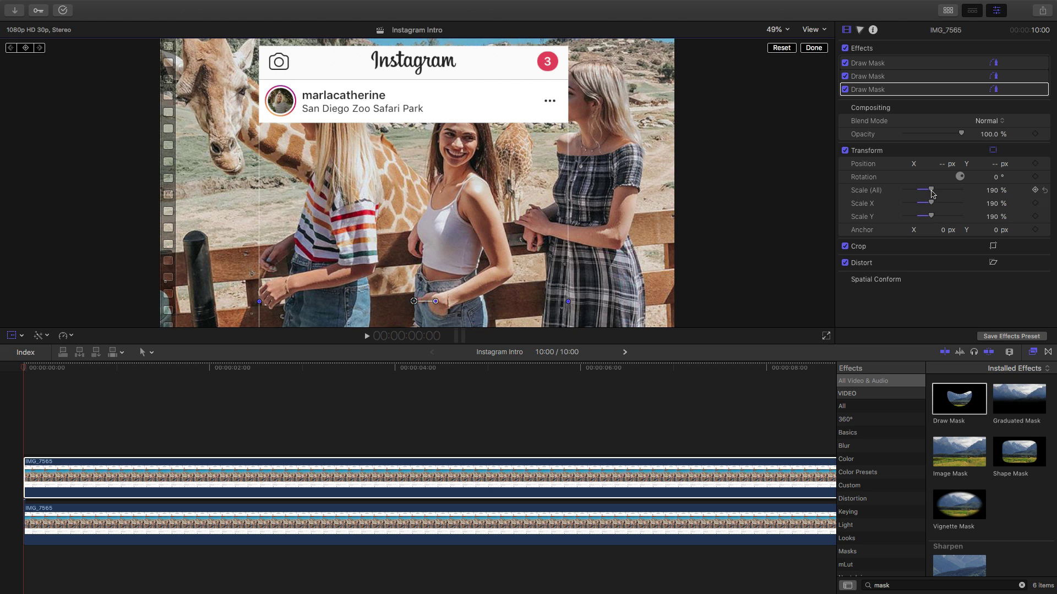
{"action": "left_click", "coordinate": [603, 96]}
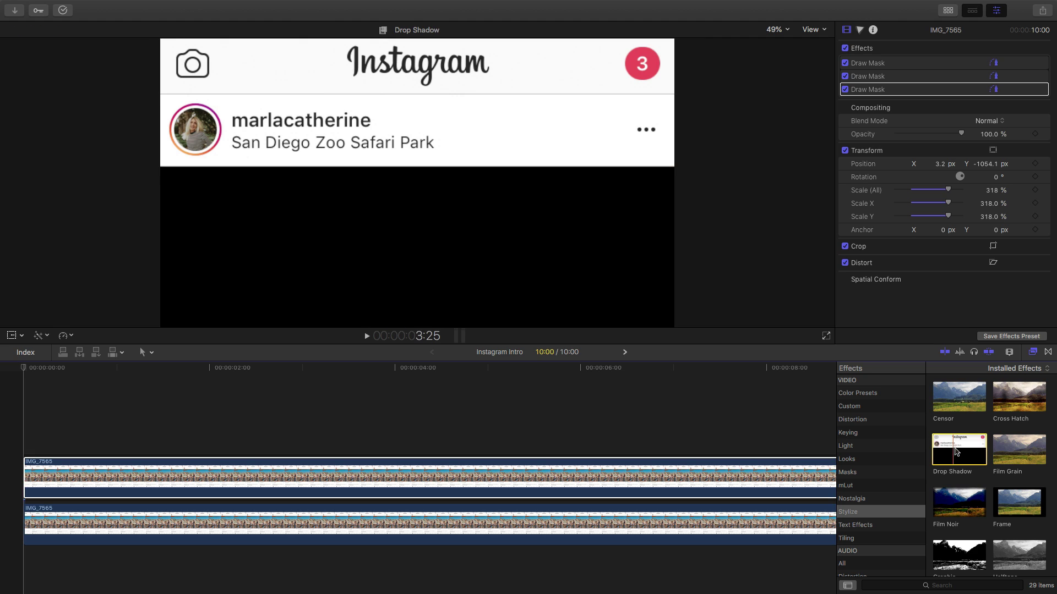
- Apply Drop Shadow to the upper clip with position about Y -0.51 px and opacity about 43.6%, and close the effects browser
{"action": "left_click_drag", "start_coordinate": [946, 452], "coordinate": [591, 482]}
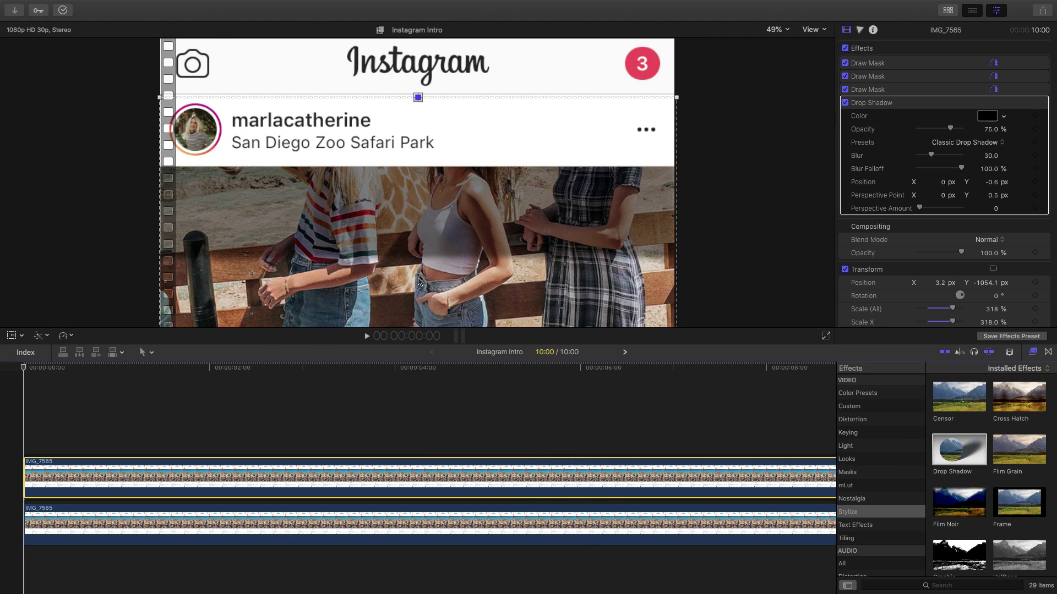
{"action": "left_click_drag", "start_coordinate": [419, 278], "coordinate": [417, 199]}
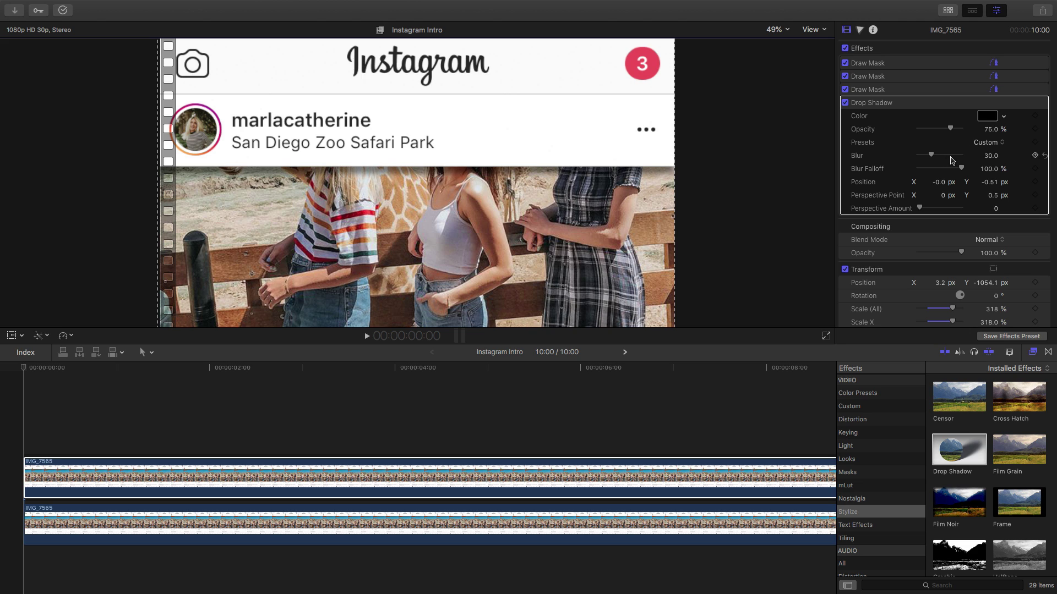
{"action": "left_click_drag", "start_coordinate": [950, 128], "coordinate": [938, 130]}
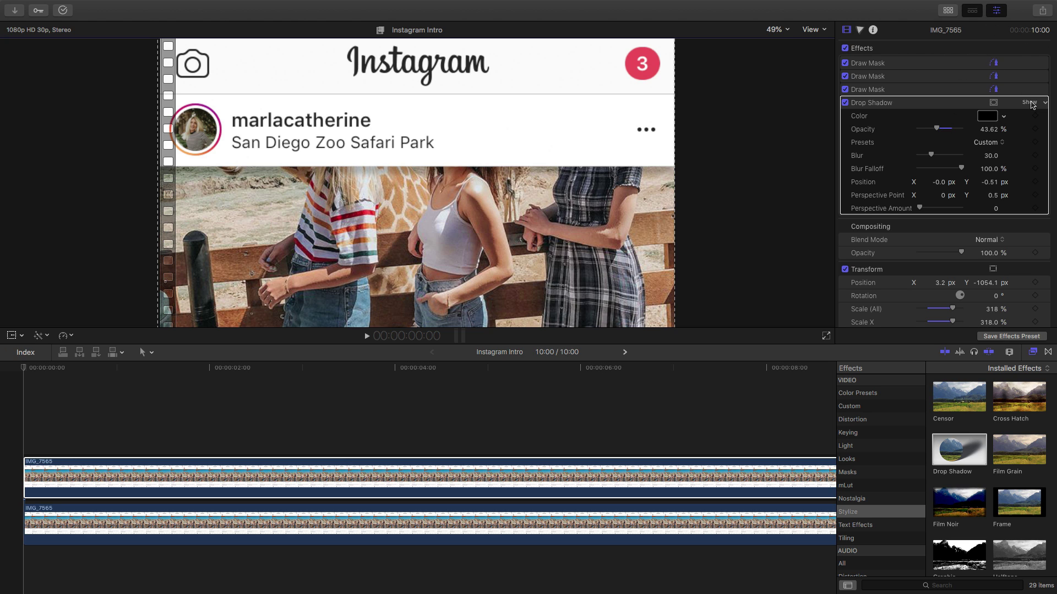
{"action": "left_click", "coordinate": [1031, 105]}
{"action": "left_click", "coordinate": [1033, 352]}
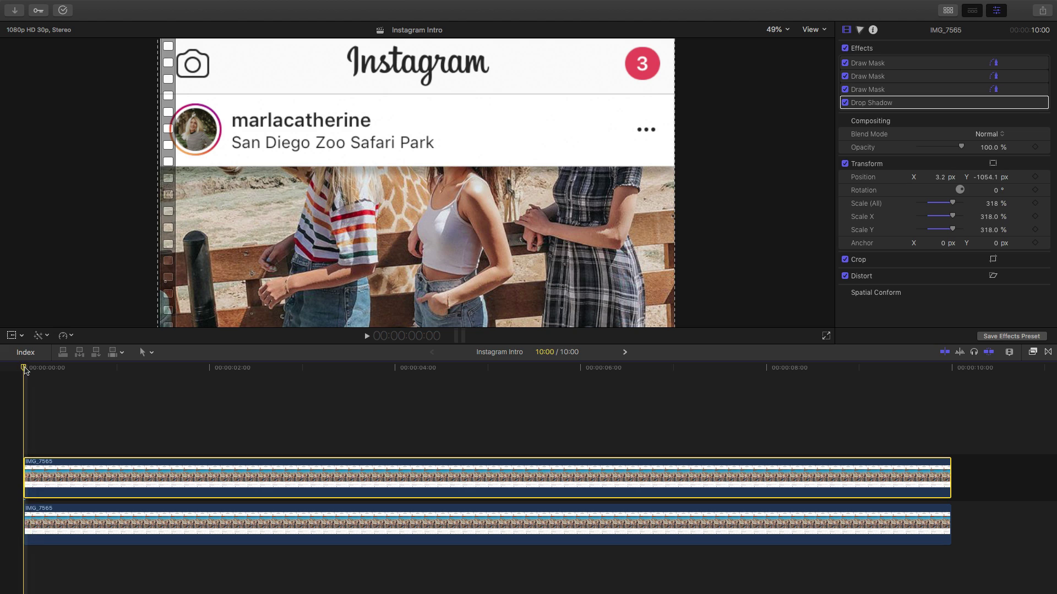
- Add a Transform keyframe to the upper clip at the very start of the timeline
{"action": "left_click", "coordinate": [791, 66]}
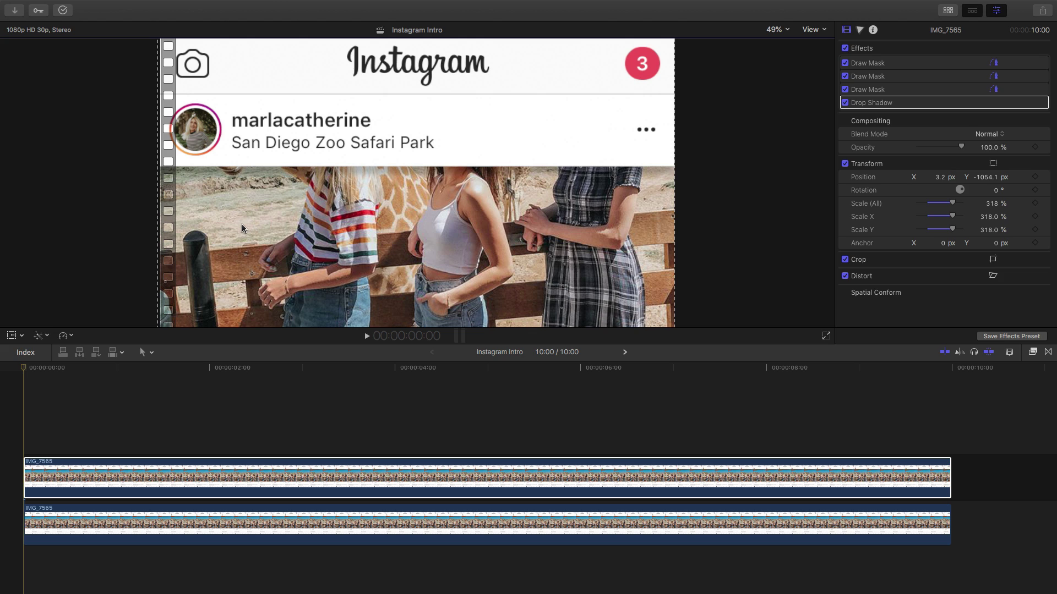
{"action": "left_click", "coordinate": [35, 404]}
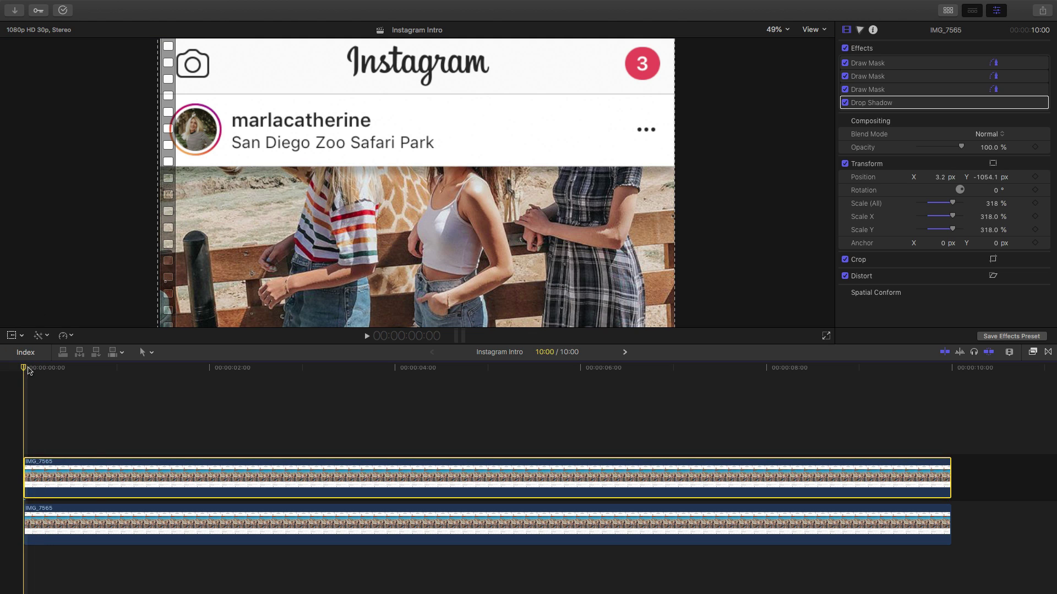
{"action": "left_click", "coordinate": [11, 336]}
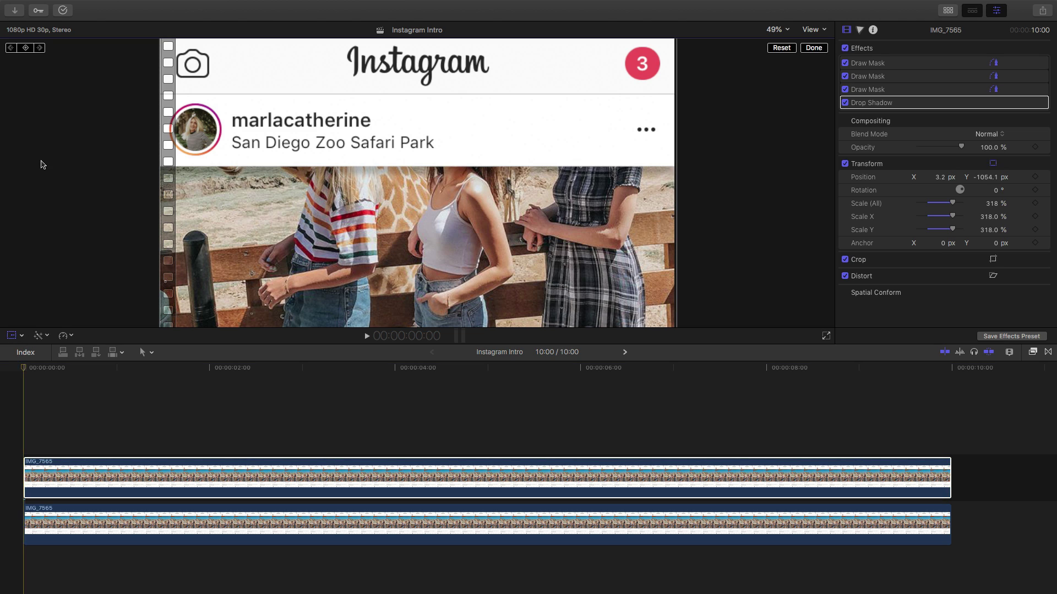
{"action": "left_click", "coordinate": [25, 48]}
- Keyframe the upper clip at 1:00 by moving it up to about X -5.3 px, Y -564.5 px, leaving only the photo in frame
{"action": "left_click_drag", "start_coordinate": [91, 371], "coordinate": [116, 370]}
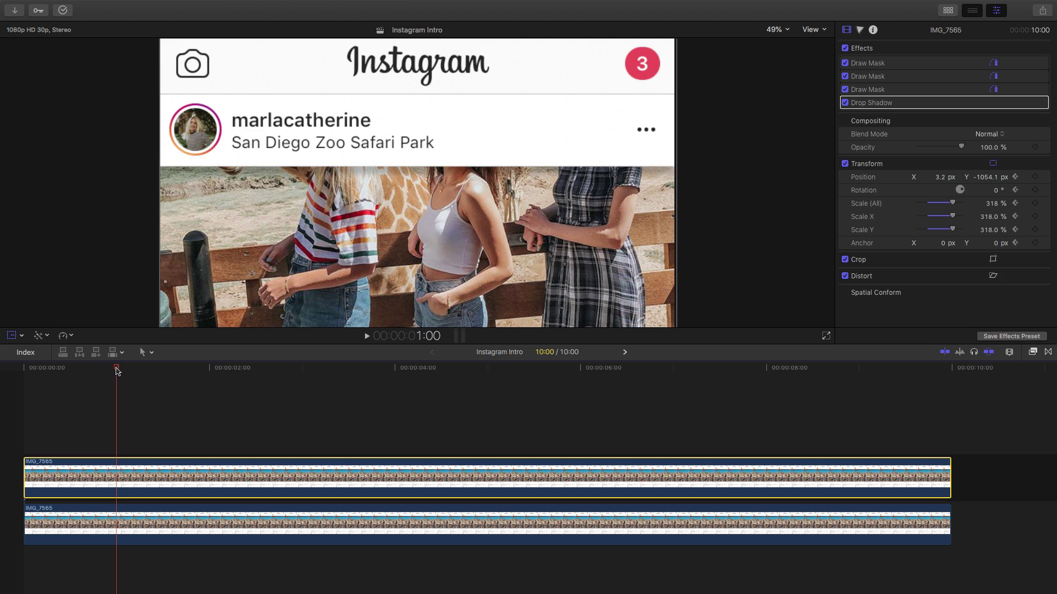
{"action": "key", "text": "shift+t"}
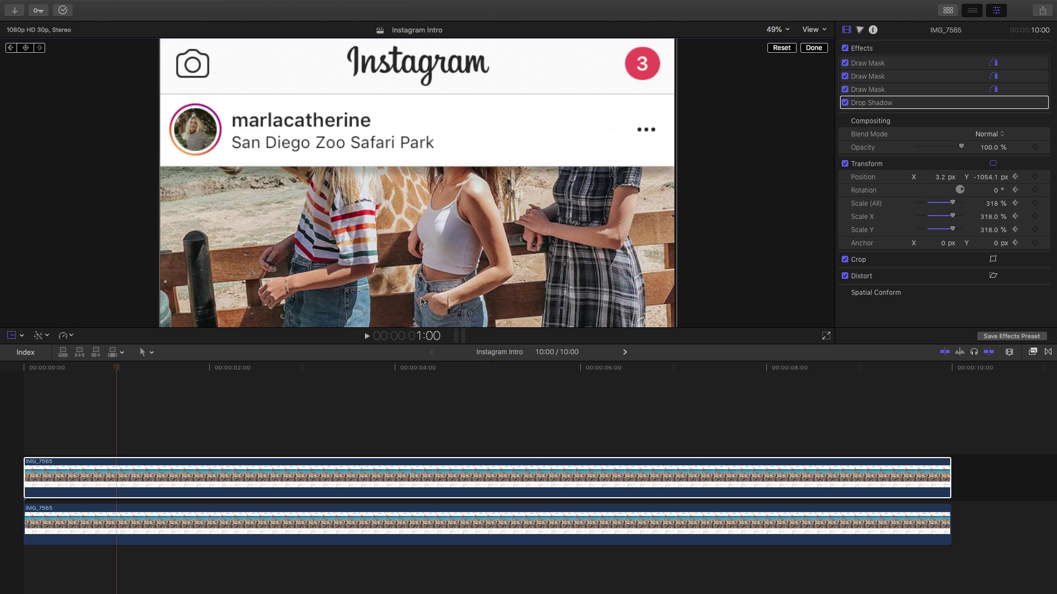
{"action": "left_click_drag", "start_coordinate": [421, 301], "coordinate": [420, 72]}
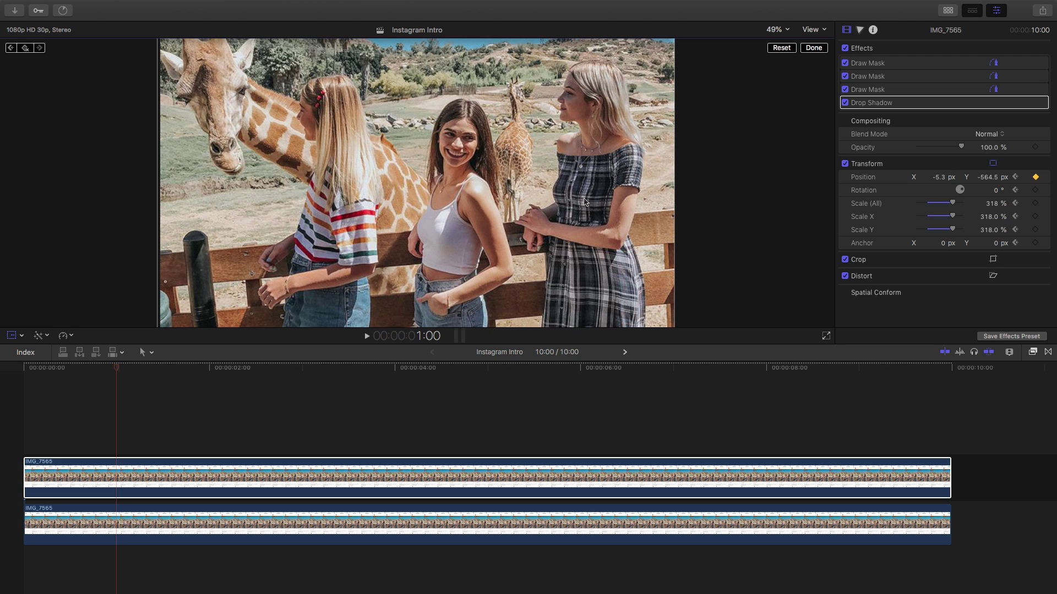
- Keyframe the upper clip at 2:00 by moving it up to about X -10.1 px, Y 931.3 px, bringing the likes and caption into frame
{"action": "left_click_drag", "start_coordinate": [122, 369], "coordinate": [210, 371]}
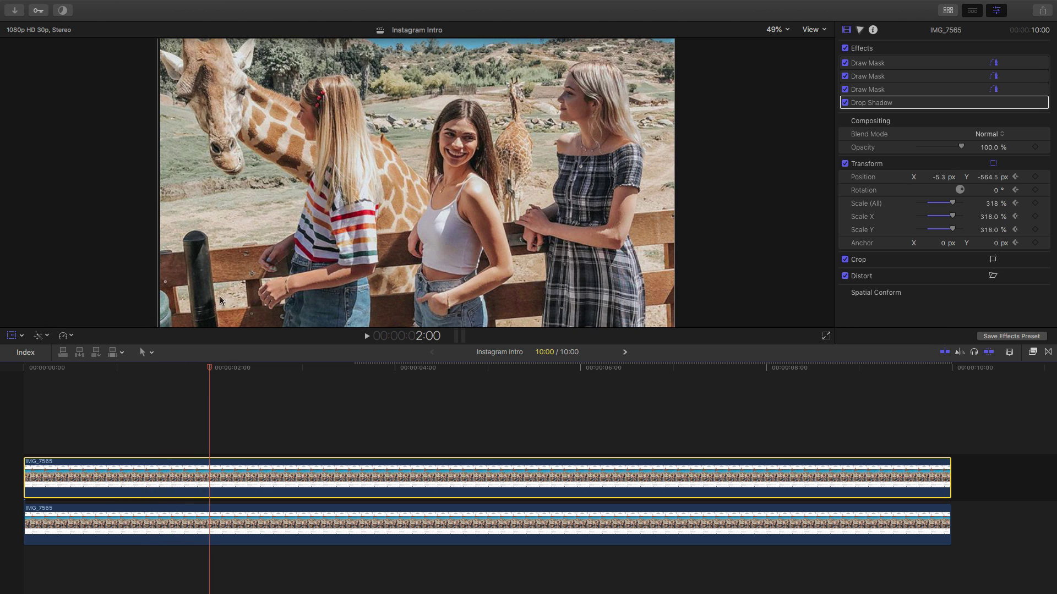
{"action": "left_click_drag", "start_coordinate": [428, 307], "coordinate": [427, 2]}
{"action": "left_click", "coordinate": [777, 29]}
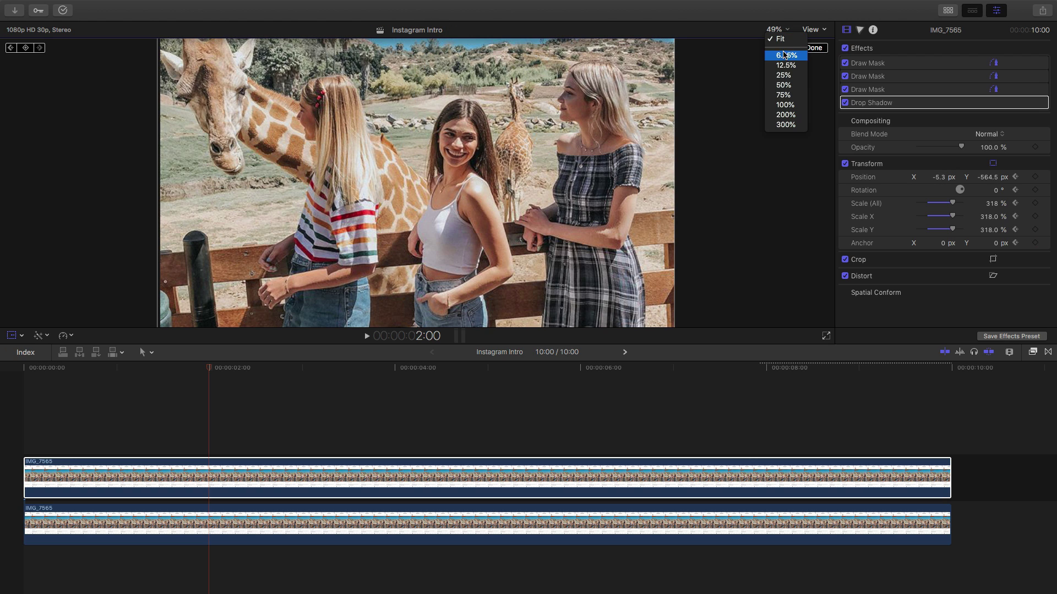
{"action": "left_click", "coordinate": [788, 76]}
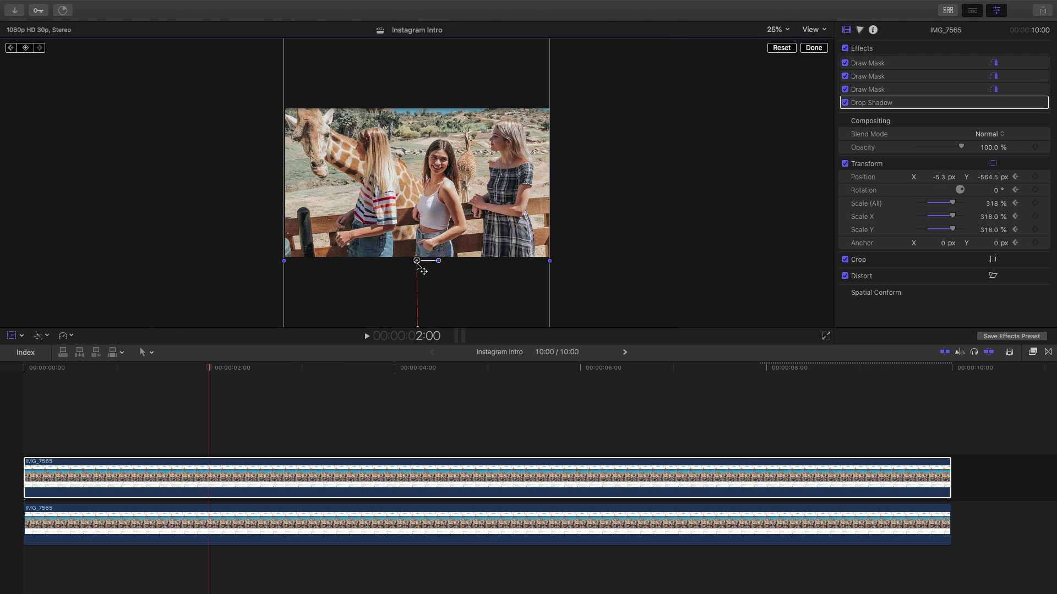
{"action": "left_click_drag", "start_coordinate": [417, 263], "coordinate": [417, 60]}
{"action": "left_click", "coordinate": [813, 48]}
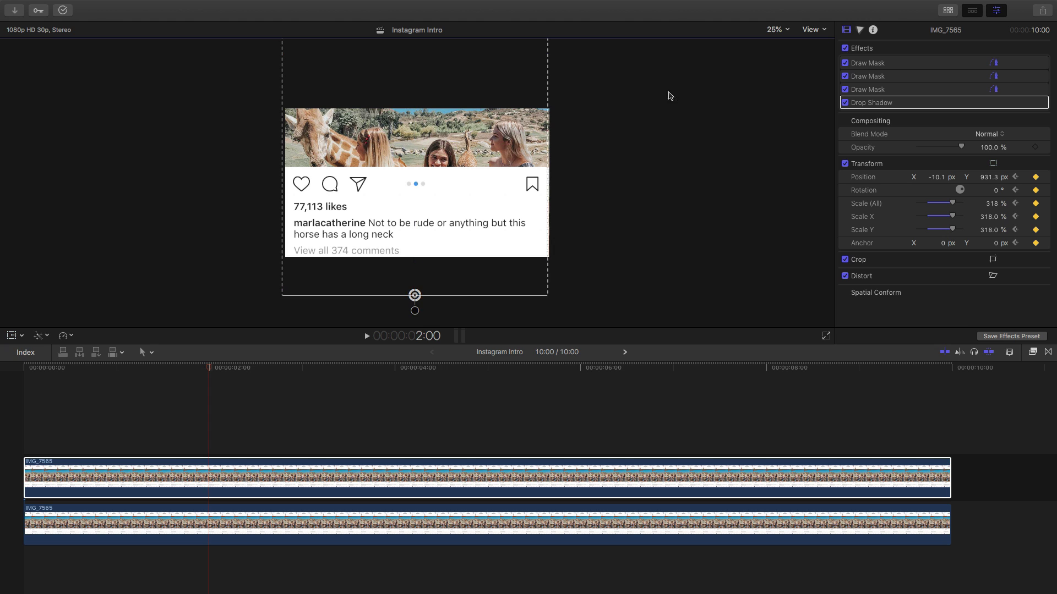
- Play the scroll animation from the start and review its movement between one and two seconds
{"action": "left_click_drag", "start_coordinate": [208, 368], "coordinate": [10, 370]}
{"action": "key", "text": "space"}
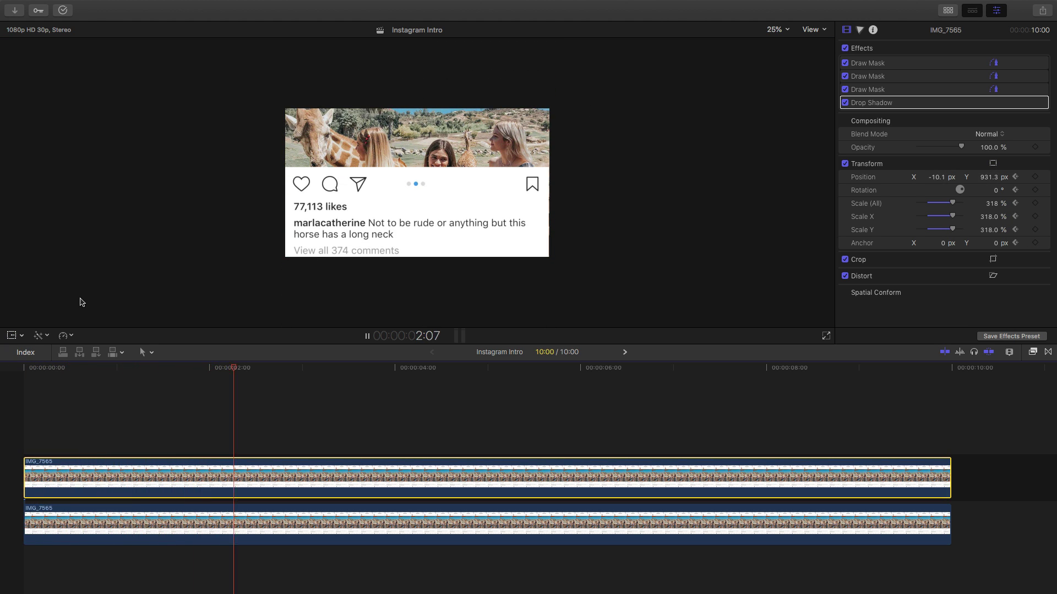
{"action": "left_click", "coordinate": [153, 369]}
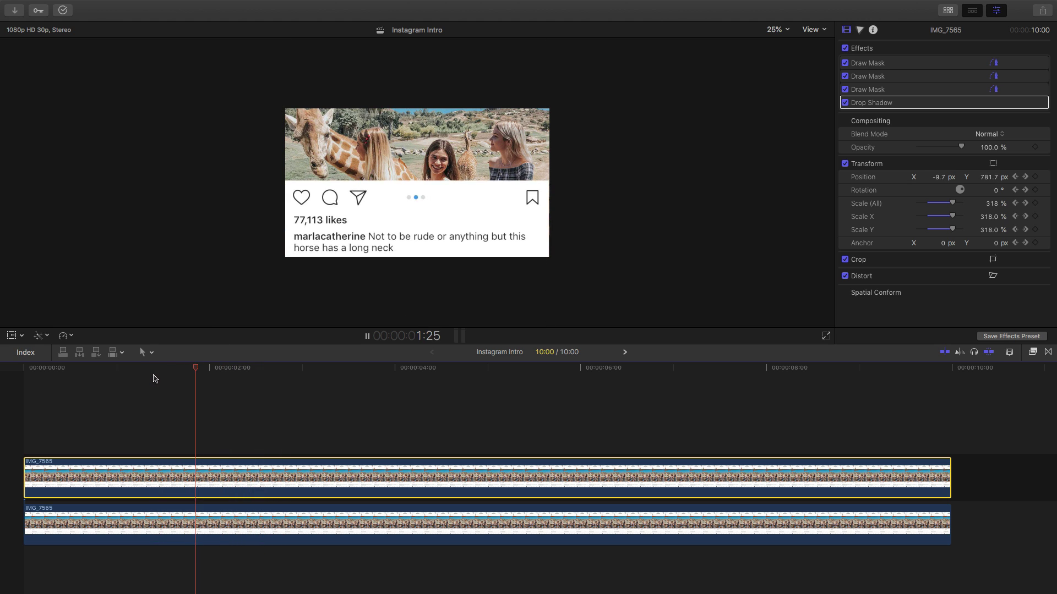
{"action": "left_click_drag", "start_coordinate": [198, 370], "coordinate": [132, 368]}
{"action": "left_click", "coordinate": [201, 368]}
- Place the Whites generator at 3:00 on the timeline above both IMG_7565 clips
{"action": "left_click_drag", "start_coordinate": [204, 370], "coordinate": [303, 369]}
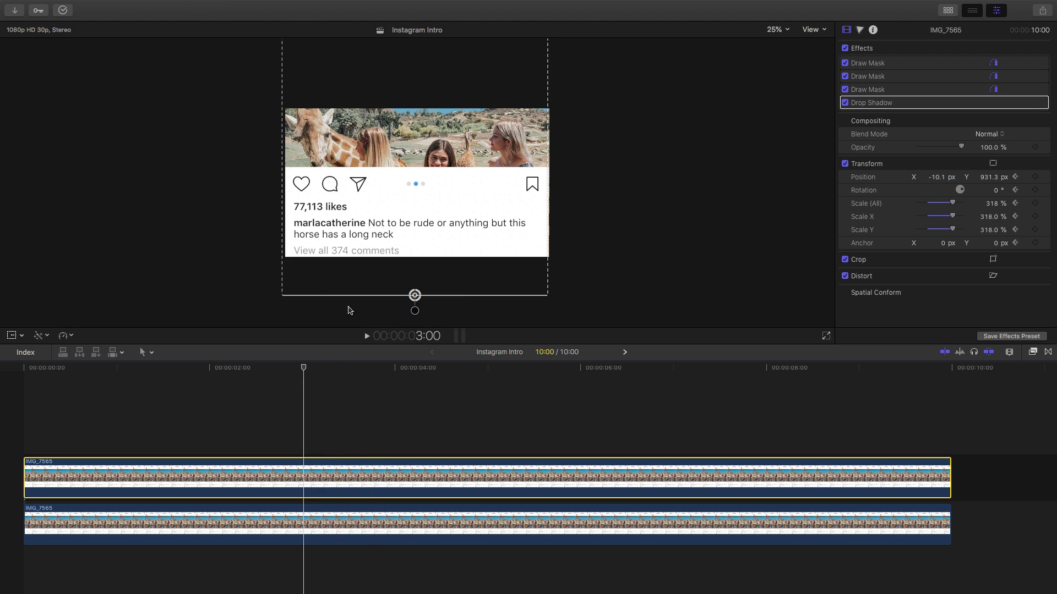
{"action": "left_click", "coordinate": [948, 10]}
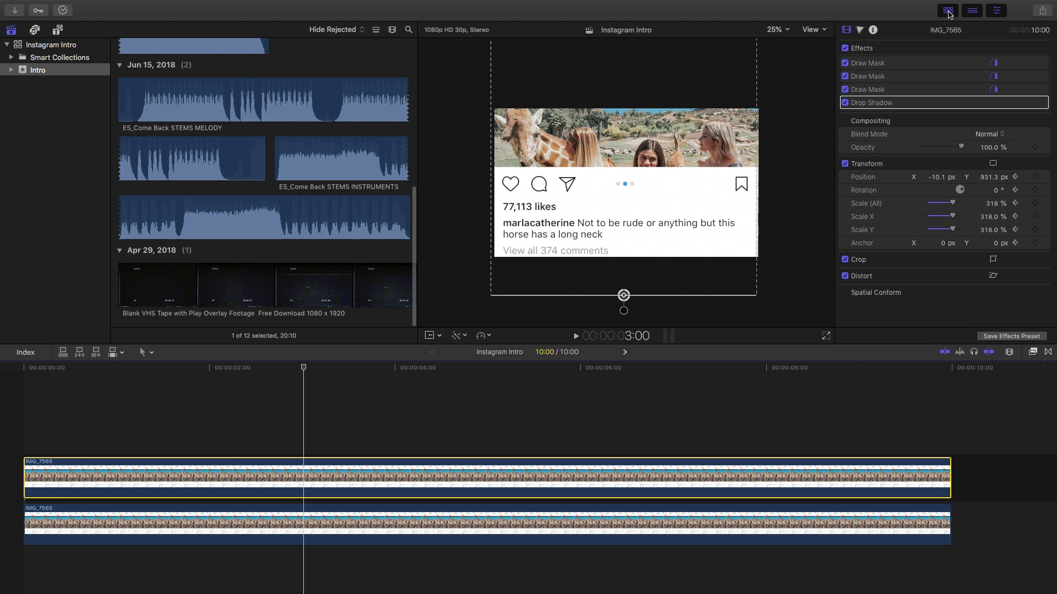
{"action": "scroll", "coordinate": [230, 205], "scroll_direction": "up", "scroll_amount": 10}
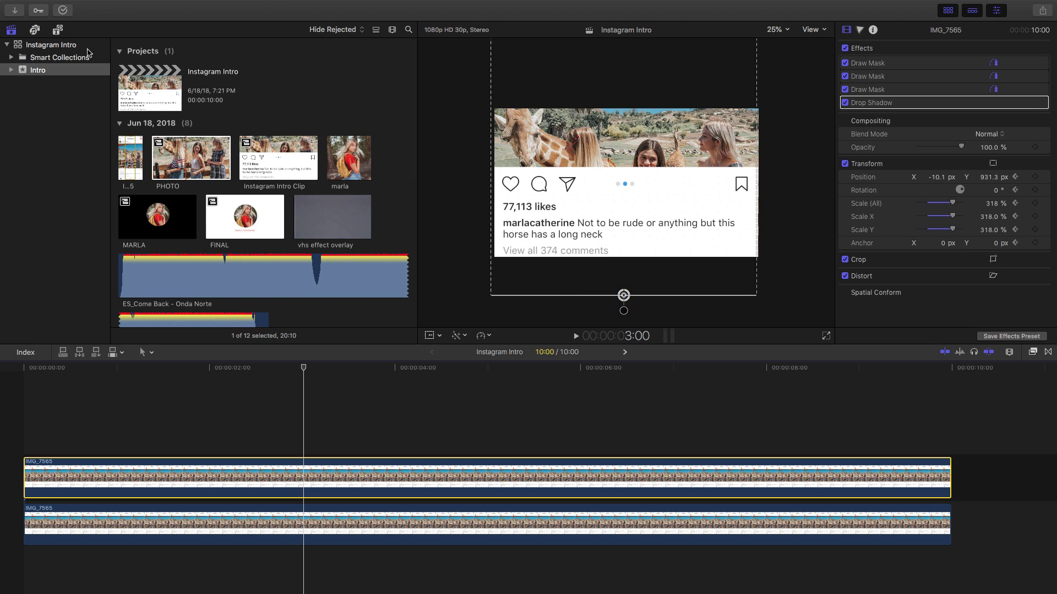
{"action": "left_click", "coordinate": [57, 29]}
{"action": "left_click", "coordinate": [58, 58]}
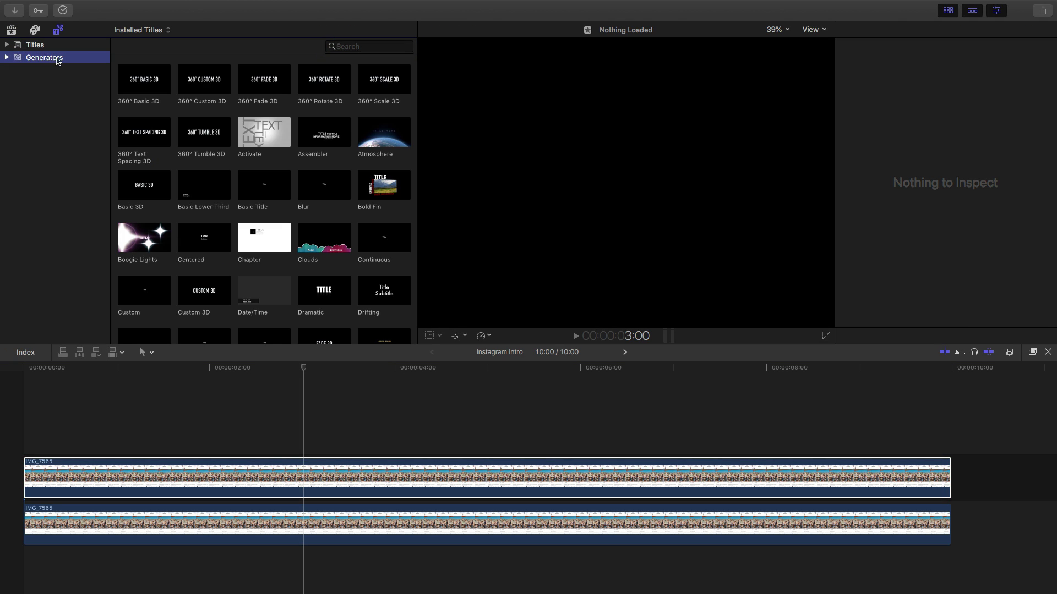
{"action": "scroll", "coordinate": [376, 213], "scroll_direction": "down", "scroll_amount": 5}
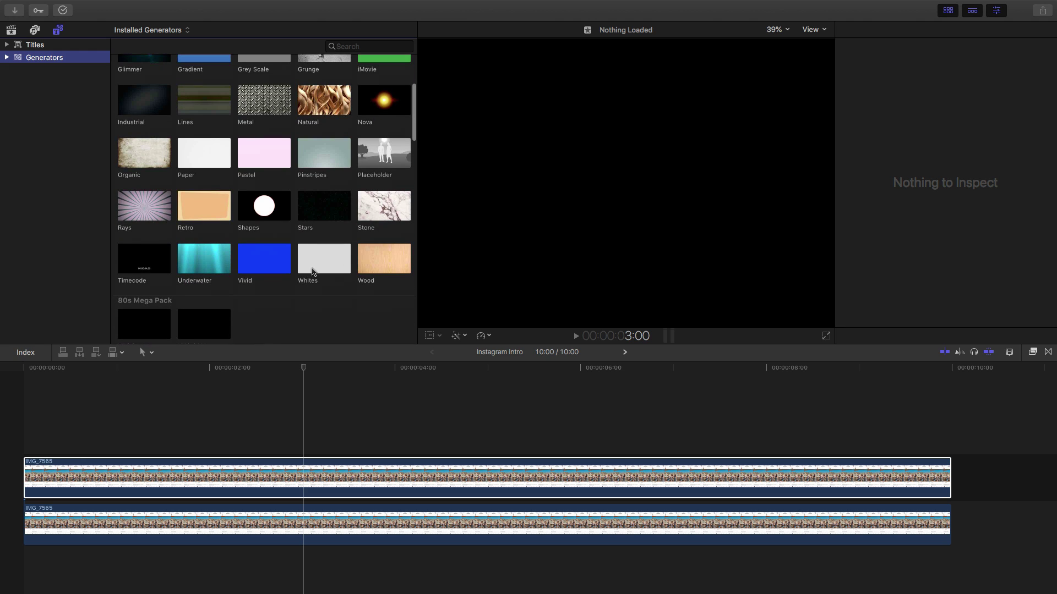
{"action": "left_click_drag", "start_coordinate": [312, 271], "coordinate": [303, 438]}
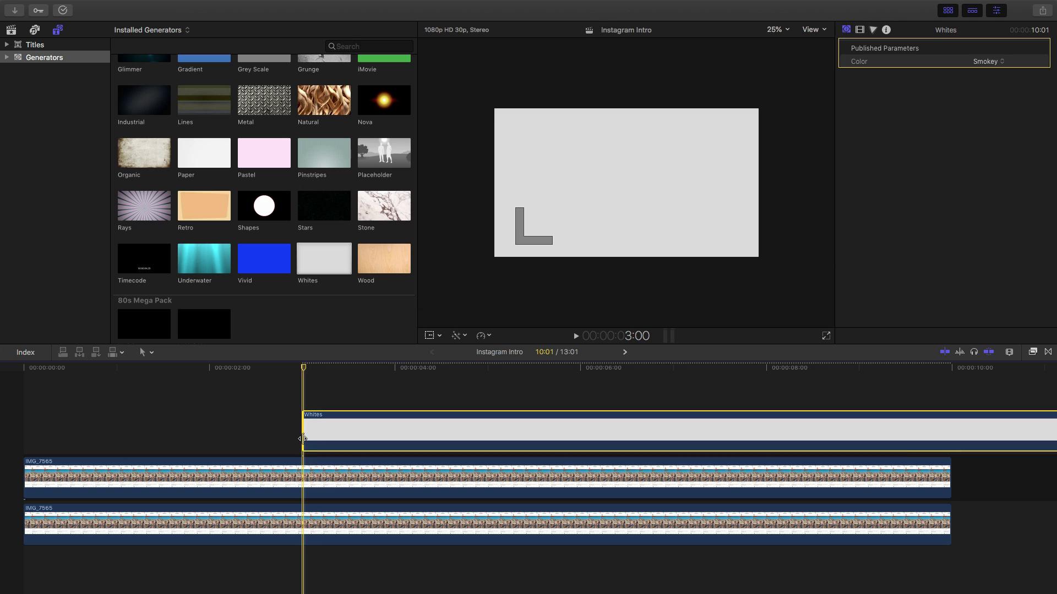
- Split both IMG_7565 clips at 3:00, where the Whites generator starts
{"action": "key", "text": "p"}
{"action": "left_click", "coordinate": [306, 469]}
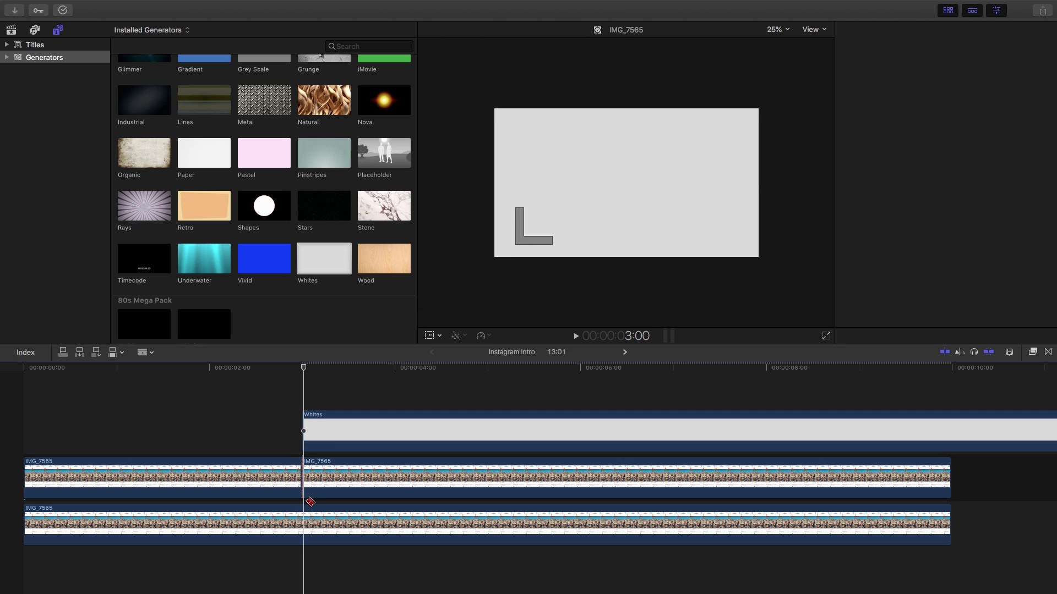
{"action": "left_click", "coordinate": [307, 512]}
{"action": "key", "text": "a"}
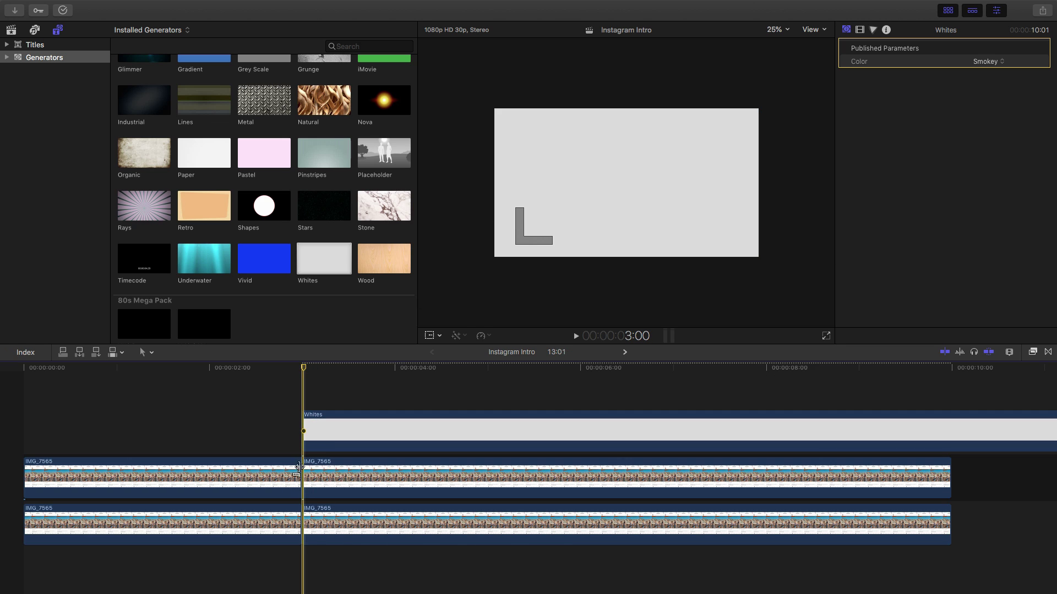
{"action": "key", "text": "t"}
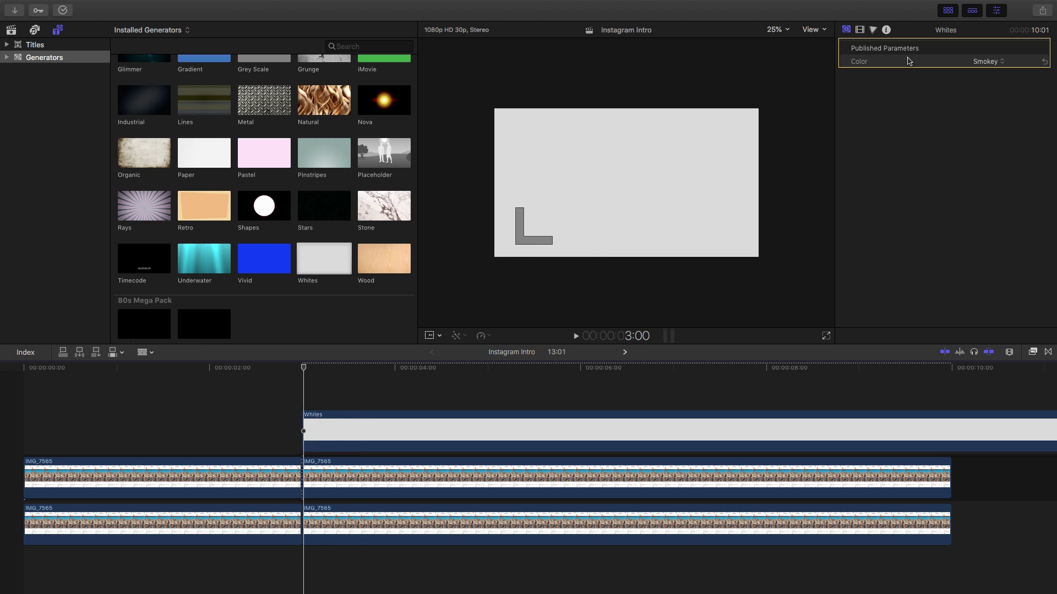
- Set the Whites generator's color to Bright White and move it down below the frame at 3:00
{"action": "left_click", "coordinate": [951, 13]}
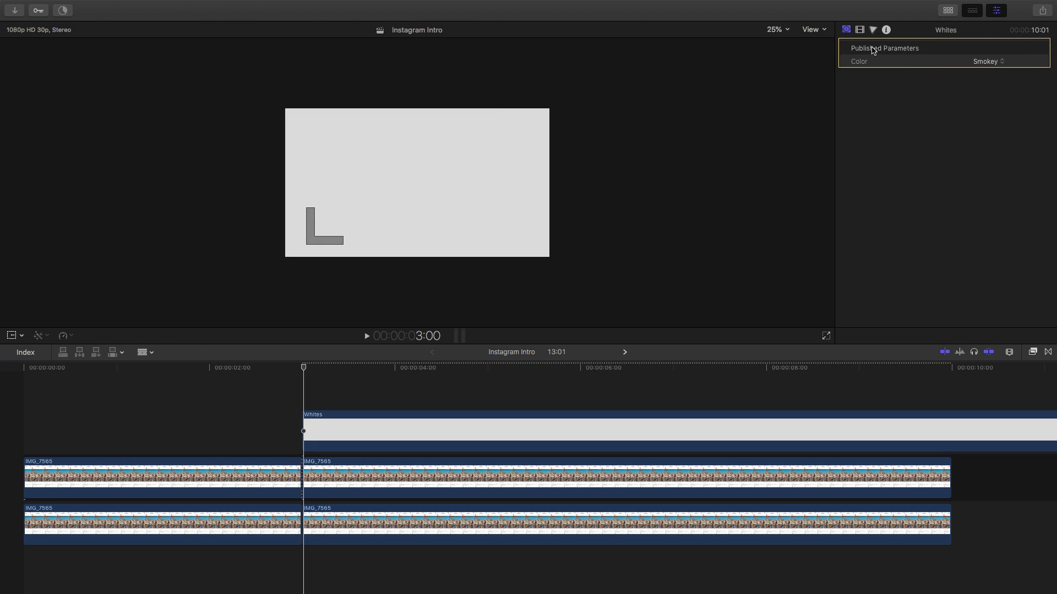
{"action": "left_click", "coordinate": [987, 62]}
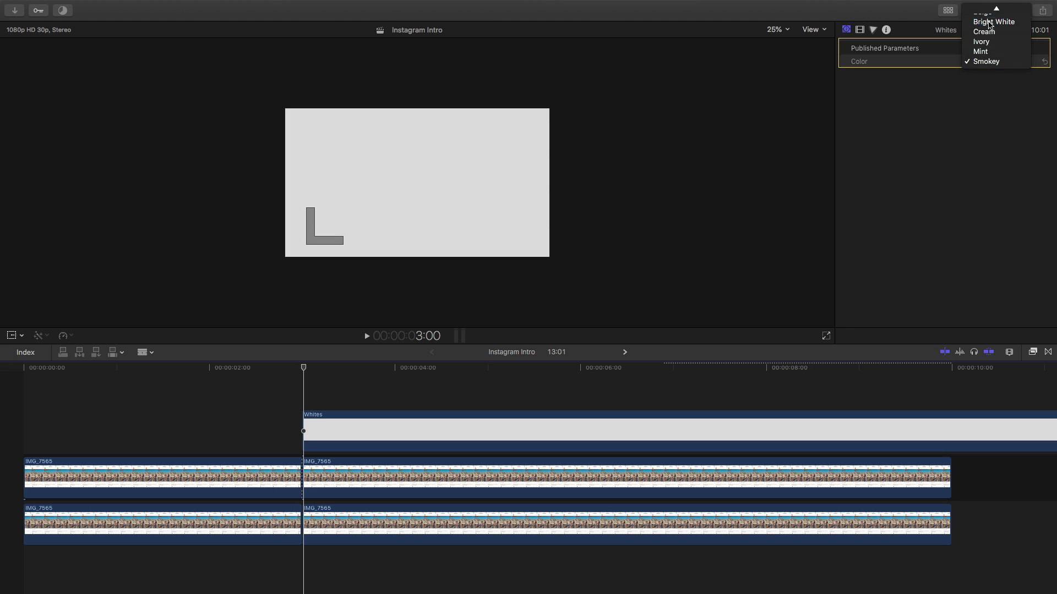
{"action": "left_click", "coordinate": [987, 61]}
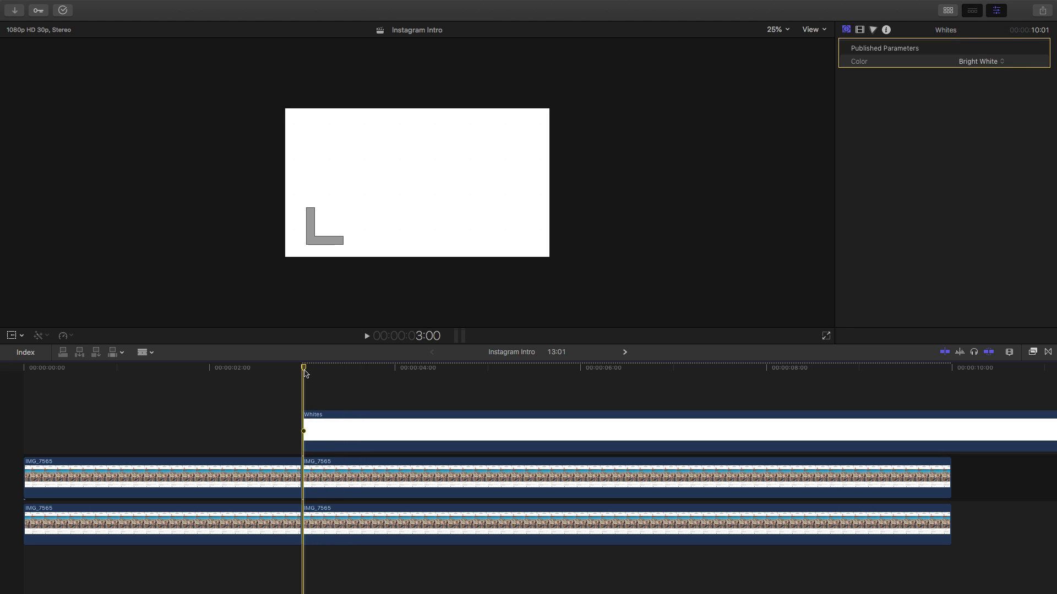
{"action": "left_click_drag", "start_coordinate": [306, 374], "coordinate": [302, 374]}
{"action": "left_click", "coordinate": [321, 421]}
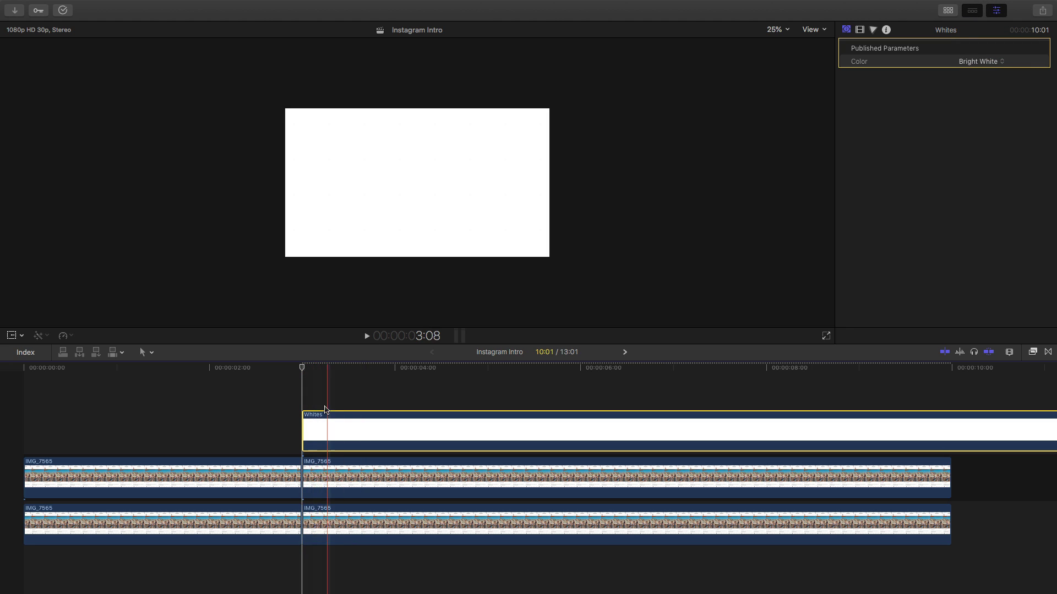
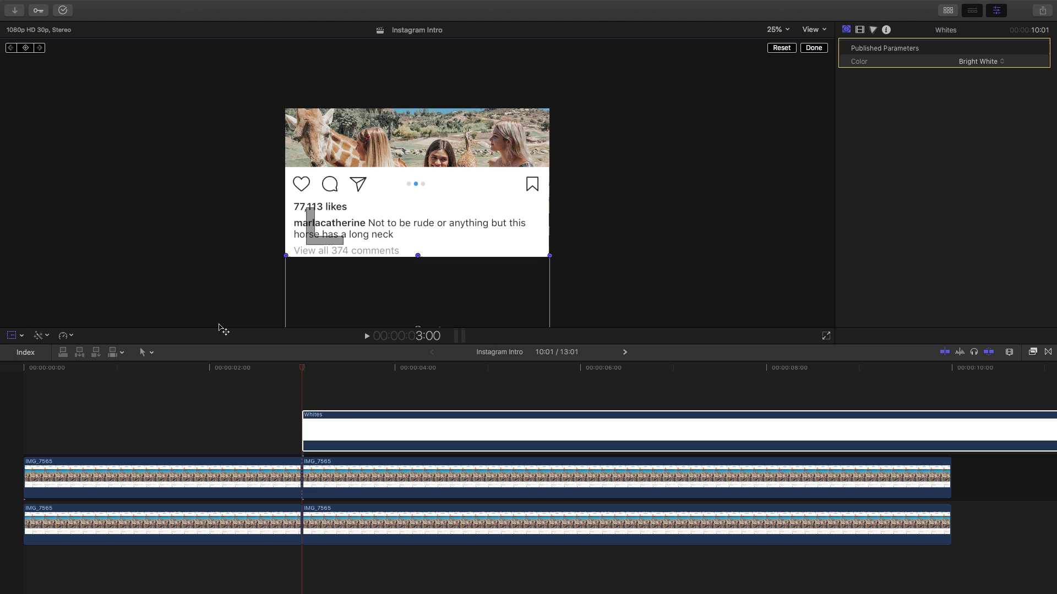
- Add a Transform keyframe at 3:00 to the second part of the upper IMG_7565 clip
{"action": "left_click", "coordinate": [320, 476]}
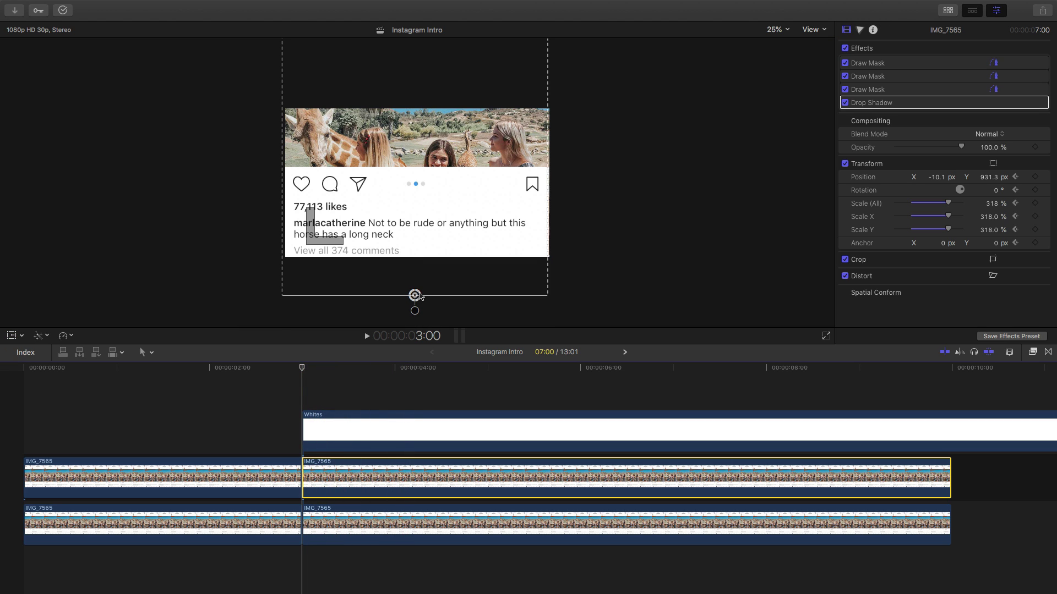
{"action": "left_click", "coordinate": [12, 336]}
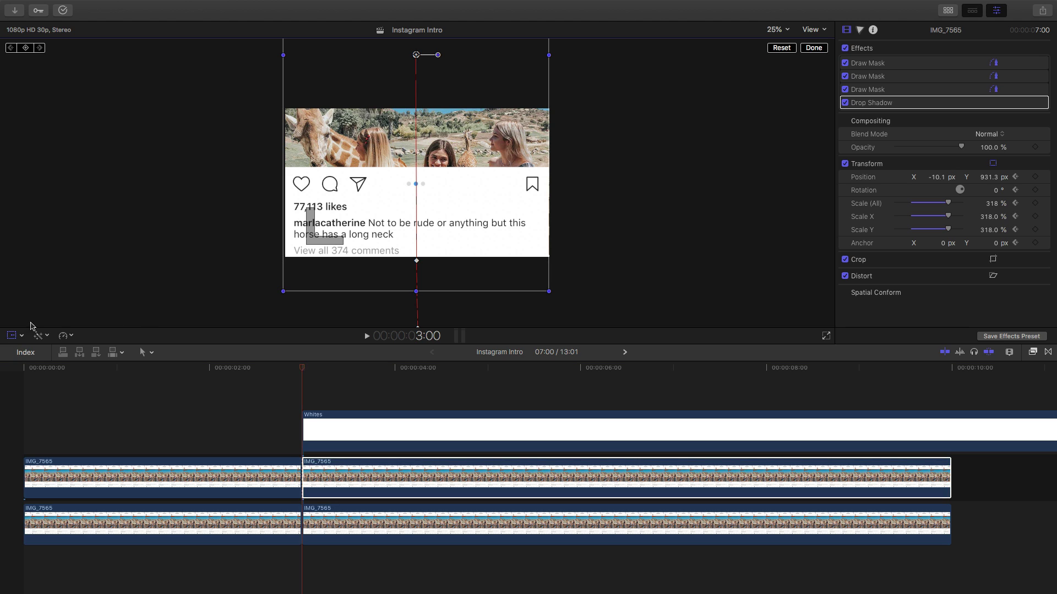
{"action": "left_click", "coordinate": [26, 48]}
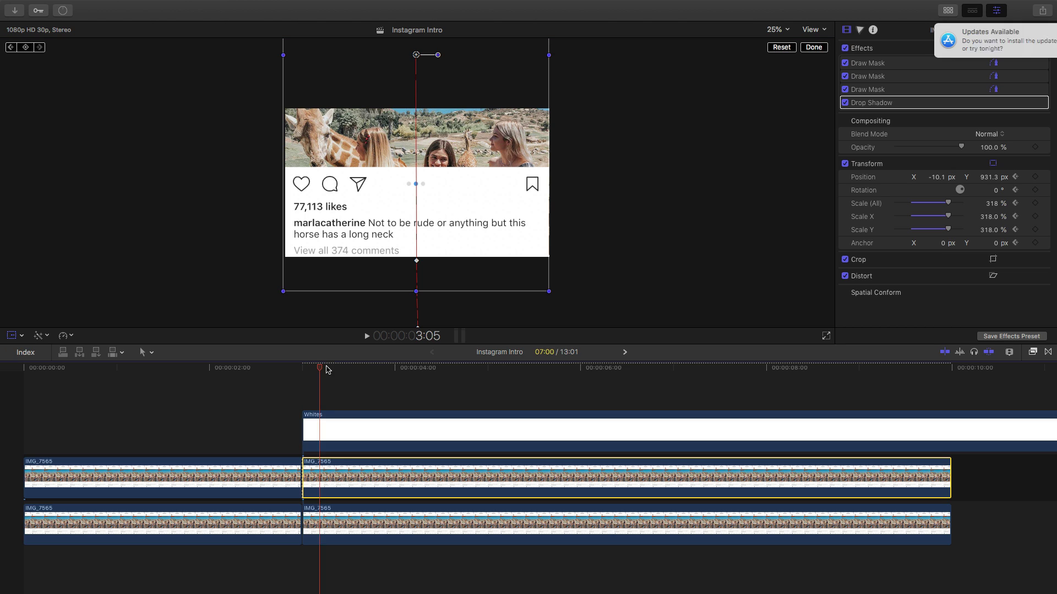
{"action": "left_click", "coordinate": [306, 370]}
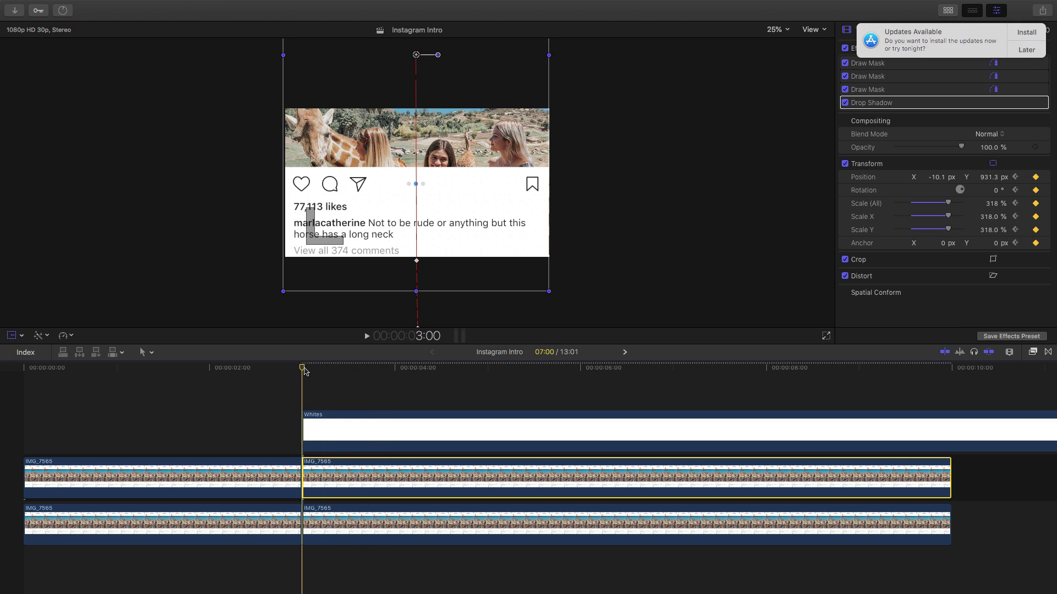
- Try keyframing the upper clip at 4:00 with a move up to about X 2.0 px, Y 2025.4 px, and play it back
{"action": "left_click_drag", "start_coordinate": [306, 370], "coordinate": [397, 369]}
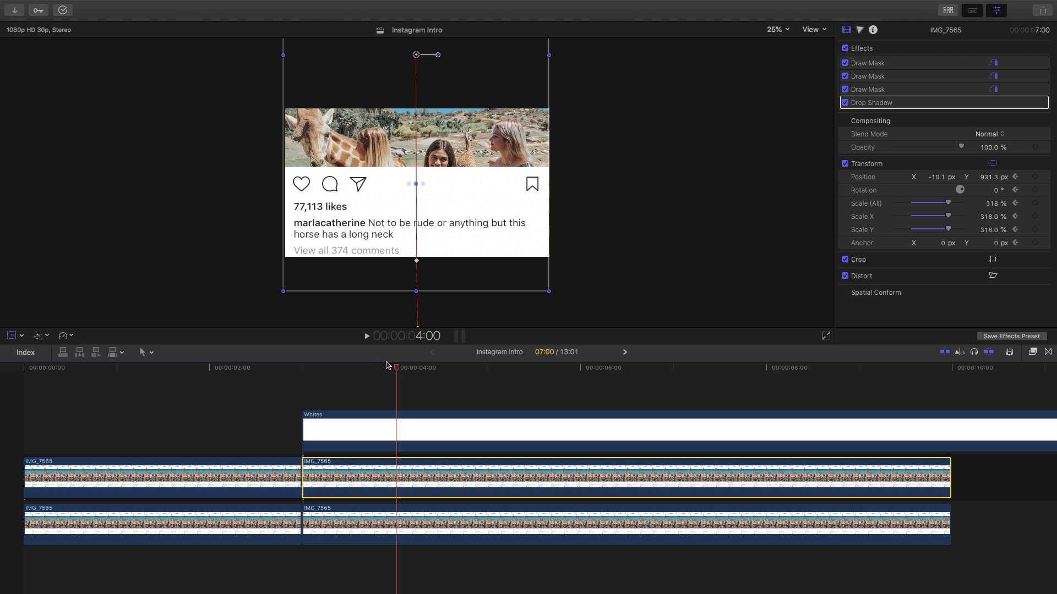
{"action": "left_click_drag", "start_coordinate": [458, 238], "coordinate": [460, 89]}
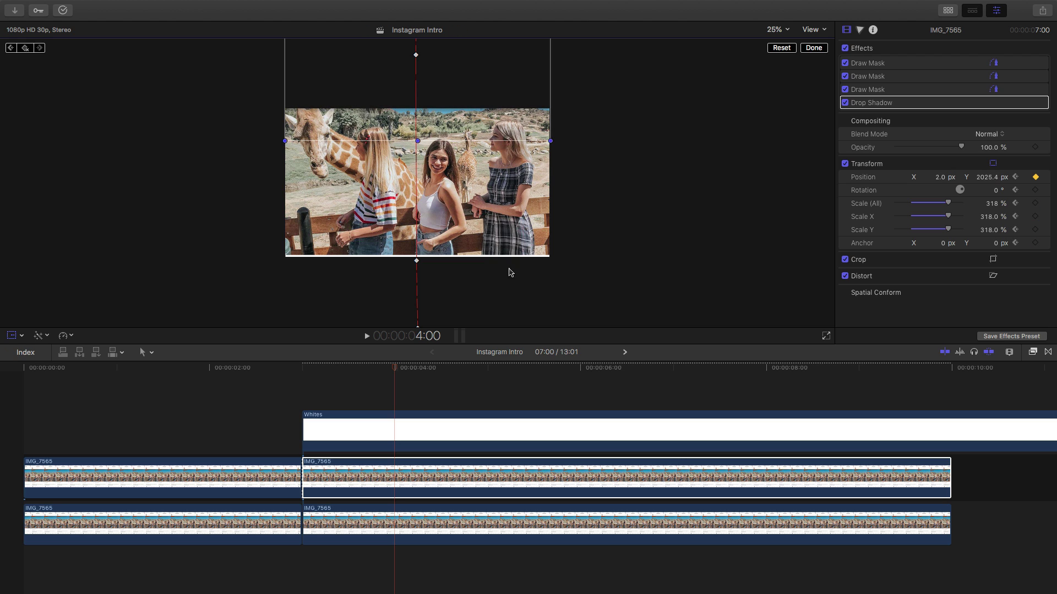
{"action": "left_click", "coordinate": [303, 368]}
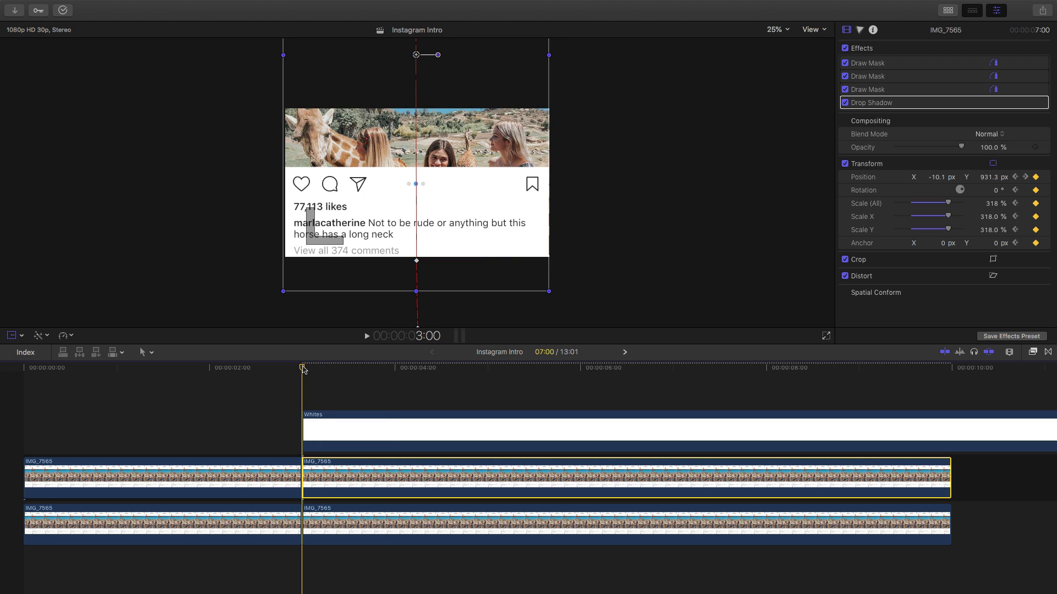
{"action": "key", "text": "space"}
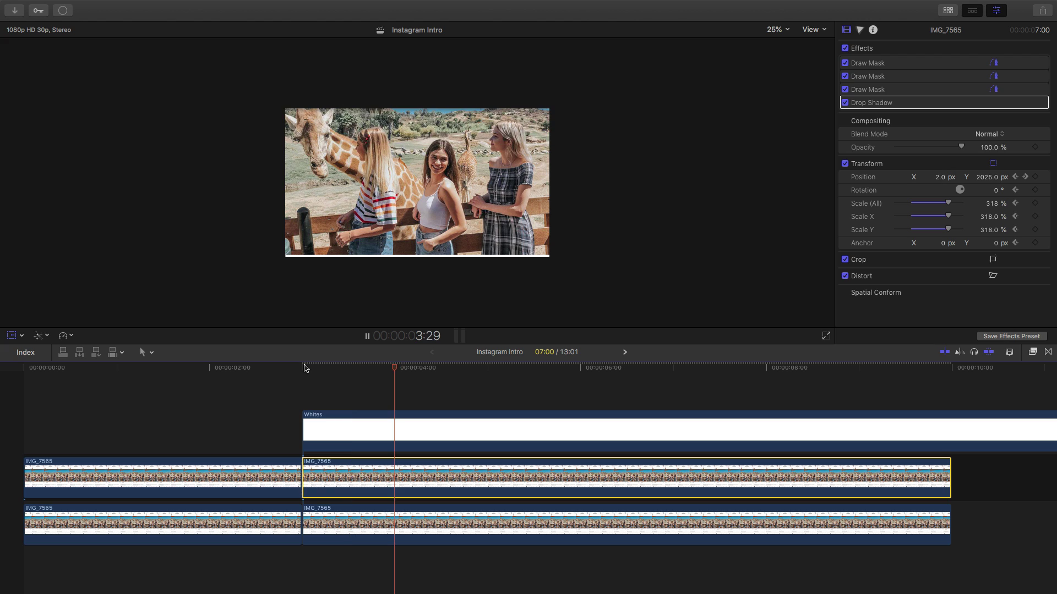
{"action": "left_click", "coordinate": [252, 368]}
{"action": "left_click", "coordinate": [401, 368]}
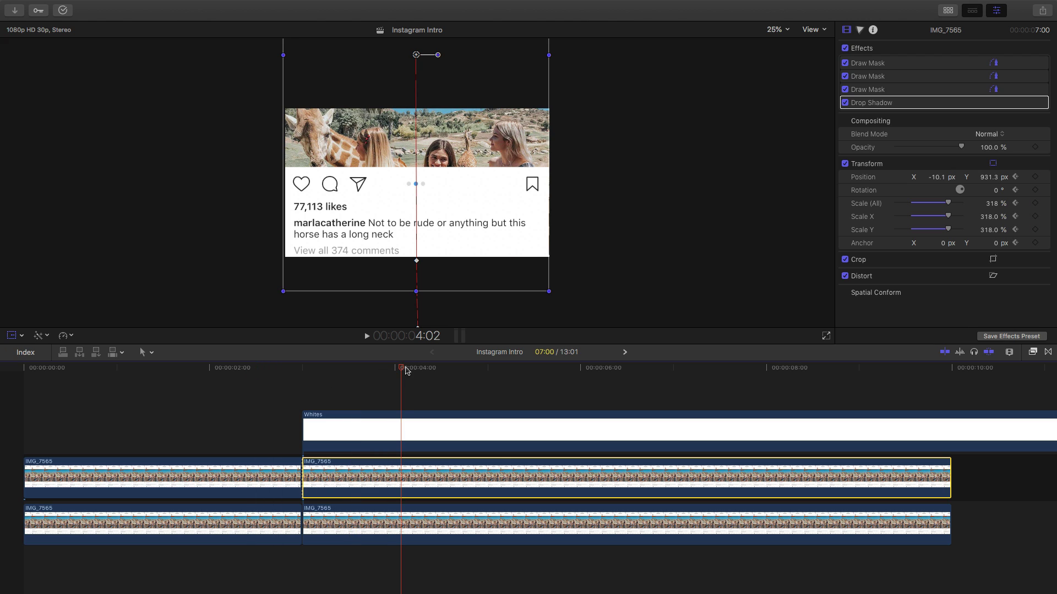
- Keyframe the upper clip's second part at 4:14 by moving it up to about X -1.1 px, Y 2020.2 px, and review the motion
{"action": "left_click", "coordinate": [375, 217]}
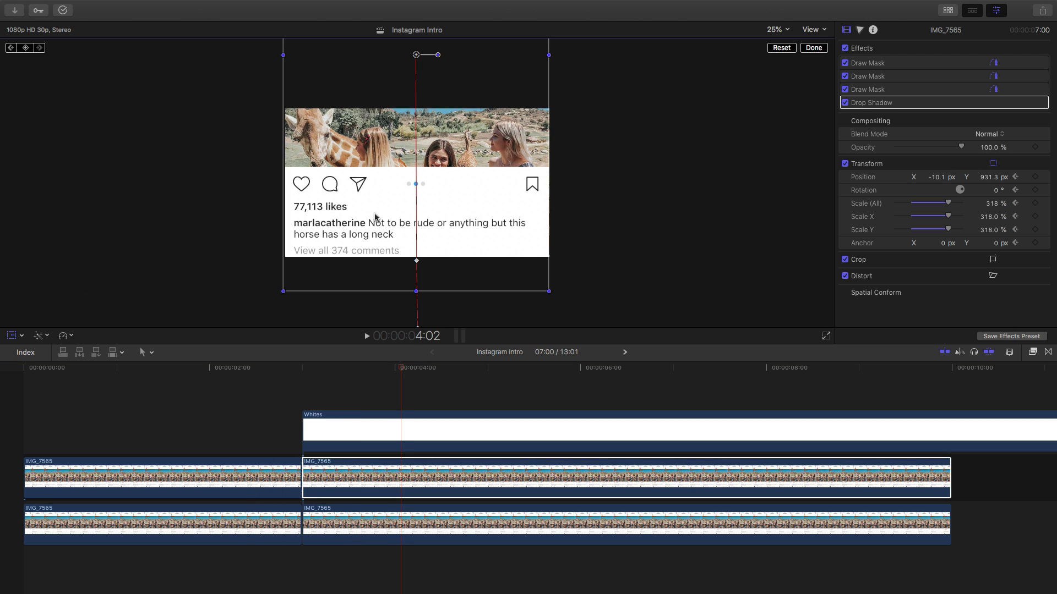
{"action": "left_click", "coordinate": [10, 48]}
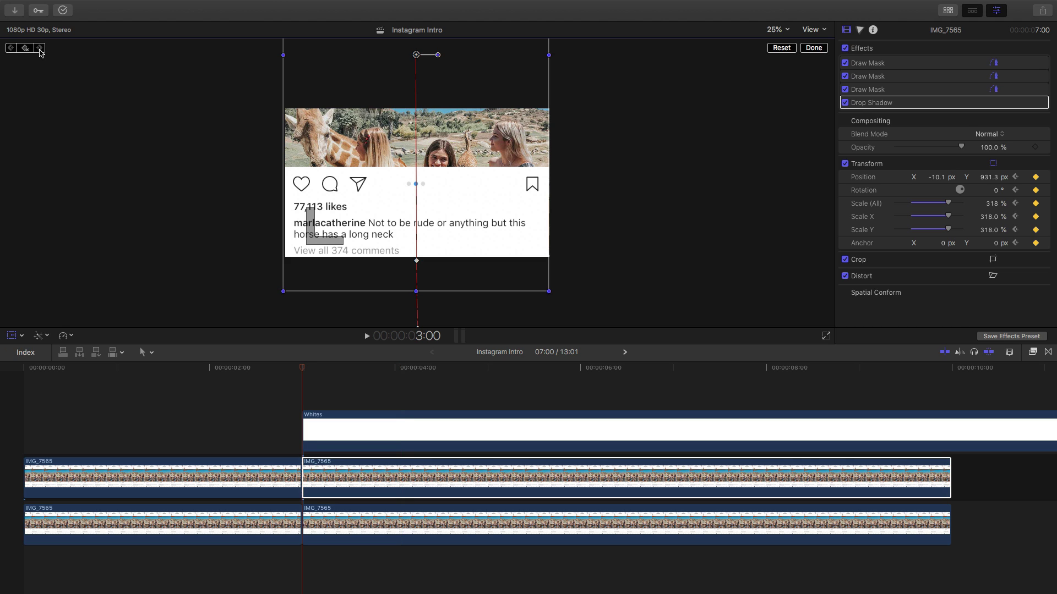
{"action": "left_click_drag", "start_coordinate": [371, 368], "coordinate": [439, 369]}
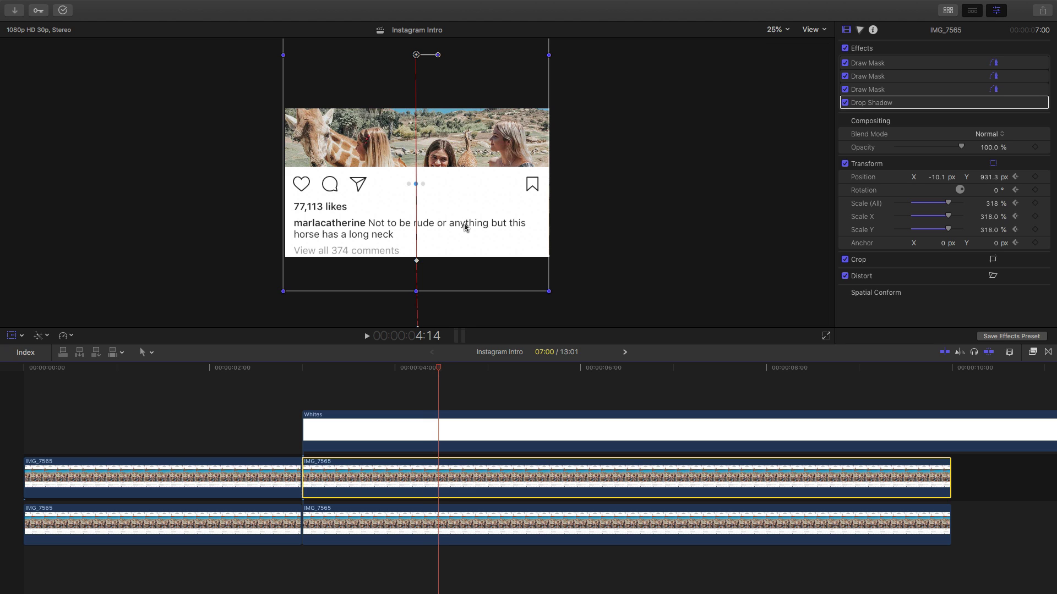
{"action": "left_click_drag", "start_coordinate": [459, 246], "coordinate": [460, 98]}
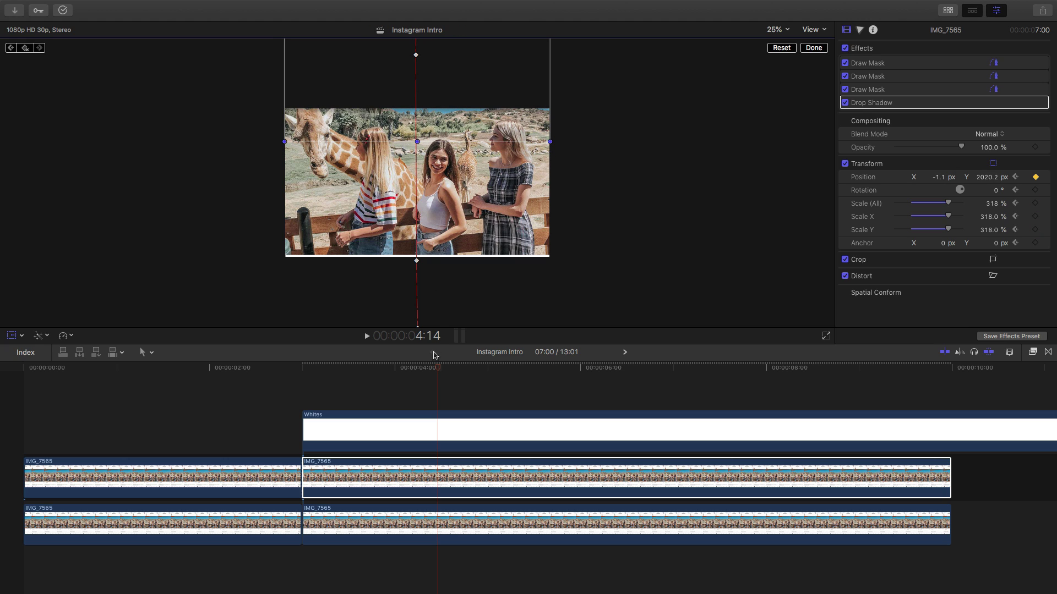
{"action": "left_click", "coordinate": [308, 367]}
{"action": "key", "text": "space"}
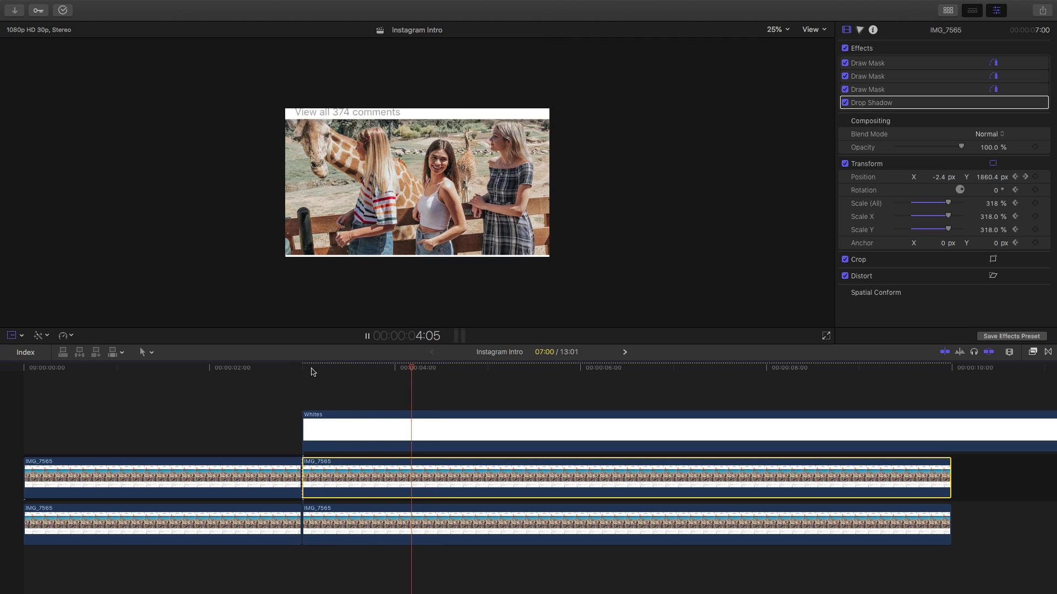
{"action": "key", "text": "space"}
{"action": "left_click_drag", "start_coordinate": [462, 371], "coordinate": [427, 372]}
- Keyframe the Whites clip at 3:00 with its upper edge just below the visible frame
{"action": "left_click", "coordinate": [308, 429]}
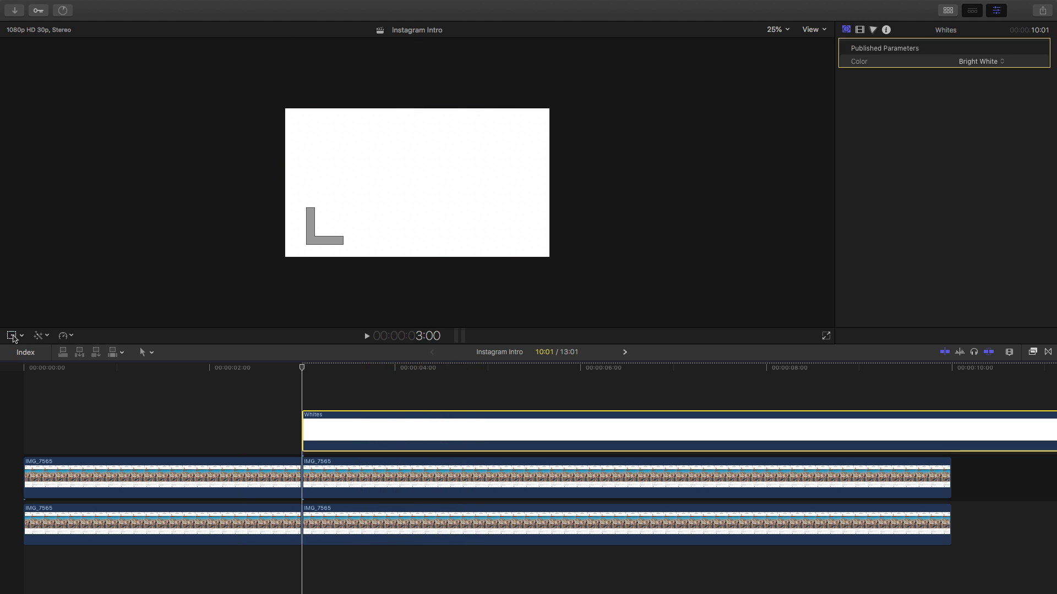
{"action": "left_click", "coordinate": [14, 338]}
{"action": "left_click_drag", "start_coordinate": [419, 189], "coordinate": [429, 341]}
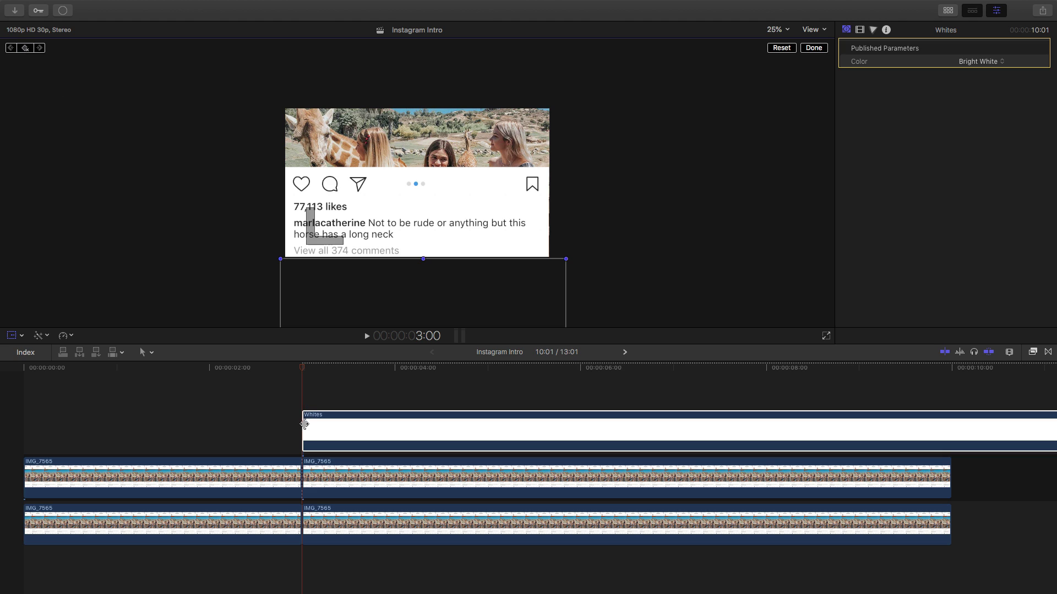
- Keyframe the Whites clip at about 4:14 by moving it up until it covers the whole frame
{"action": "left_click_drag", "start_coordinate": [330, 369], "coordinate": [439, 370]}
{"action": "left_click_drag", "start_coordinate": [410, 309], "coordinate": [399, 159]}
{"action": "key", "text": "Up"}
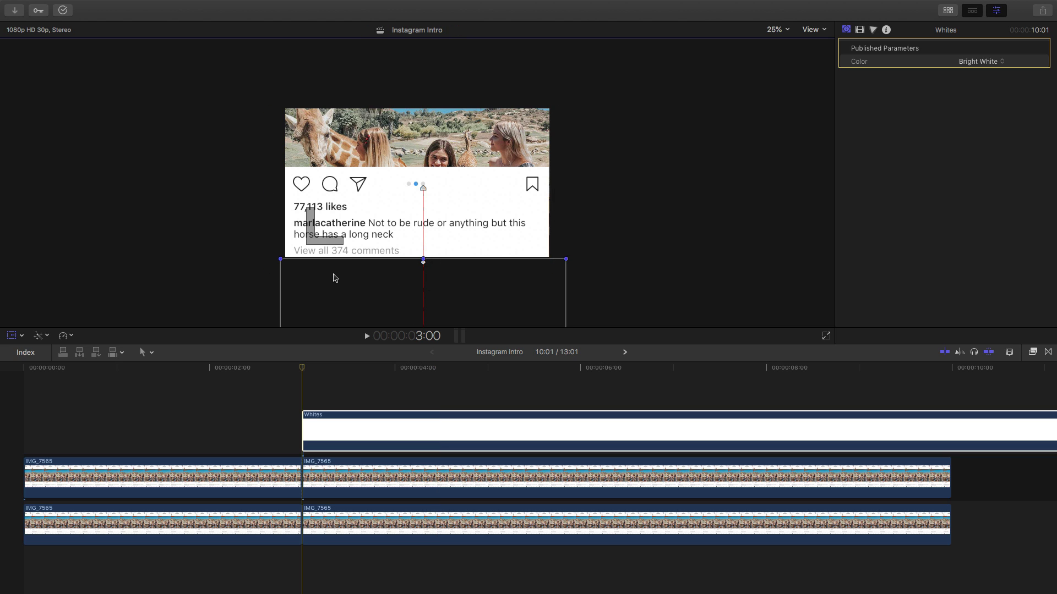
- Nudge the Whites clip slightly upward at 3:00 and review its slide into frame up to 4:16
{"action": "left_click_drag", "start_coordinate": [333, 277], "coordinate": [336, 275]}
{"action": "key", "text": "space"}
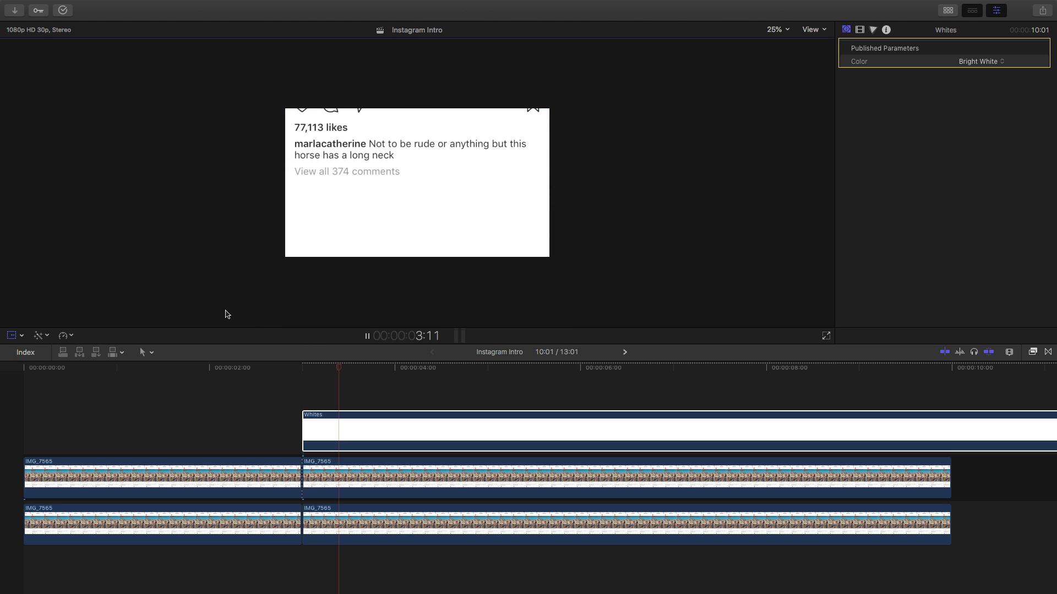
{"action": "key", "text": "space"}
{"action": "left_click", "coordinate": [369, 368]}
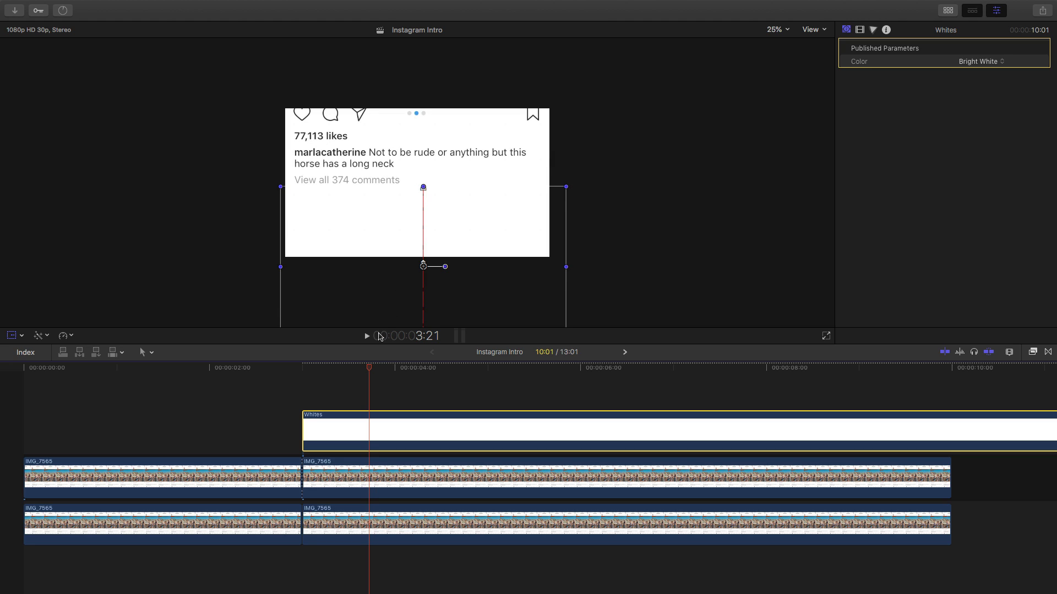
{"action": "left_click_drag", "start_coordinate": [370, 369], "coordinate": [306, 372]}
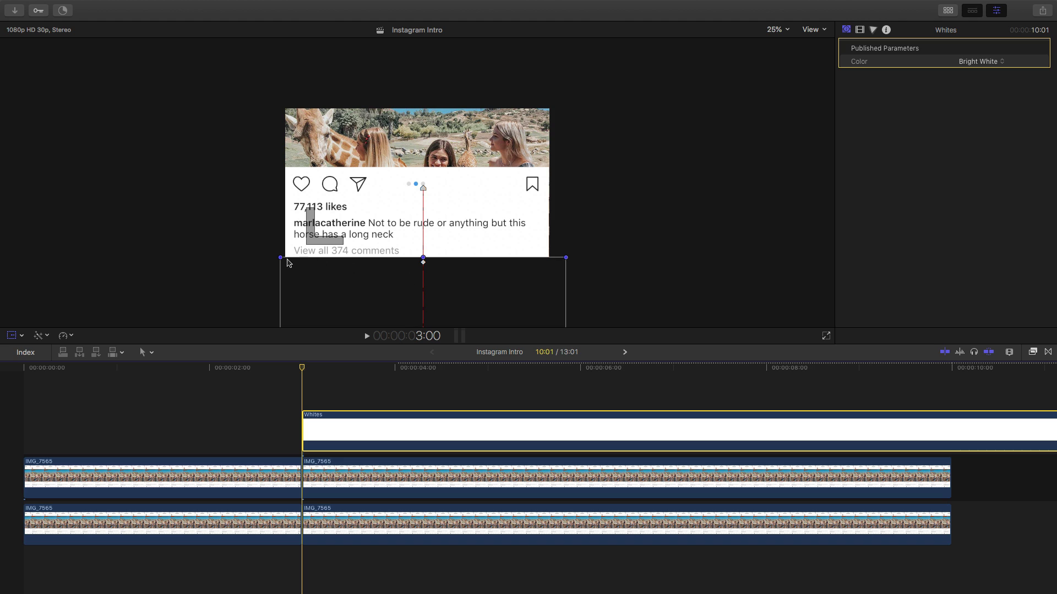
{"action": "left_click_drag", "start_coordinate": [311, 368], "coordinate": [446, 366]}
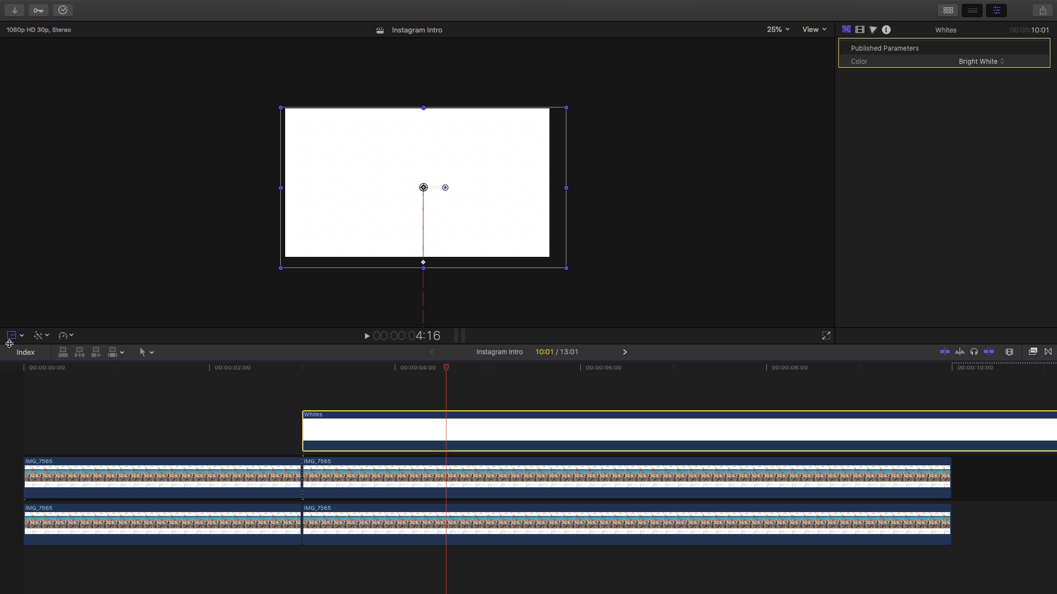
- Finish transforming the Whites clip and add the portrait photo from the Intro event above it at about 3:00
{"action": "left_click", "coordinate": [392, 146]}
{"action": "left_click_drag", "start_coordinate": [385, 368], "coordinate": [304, 369]}
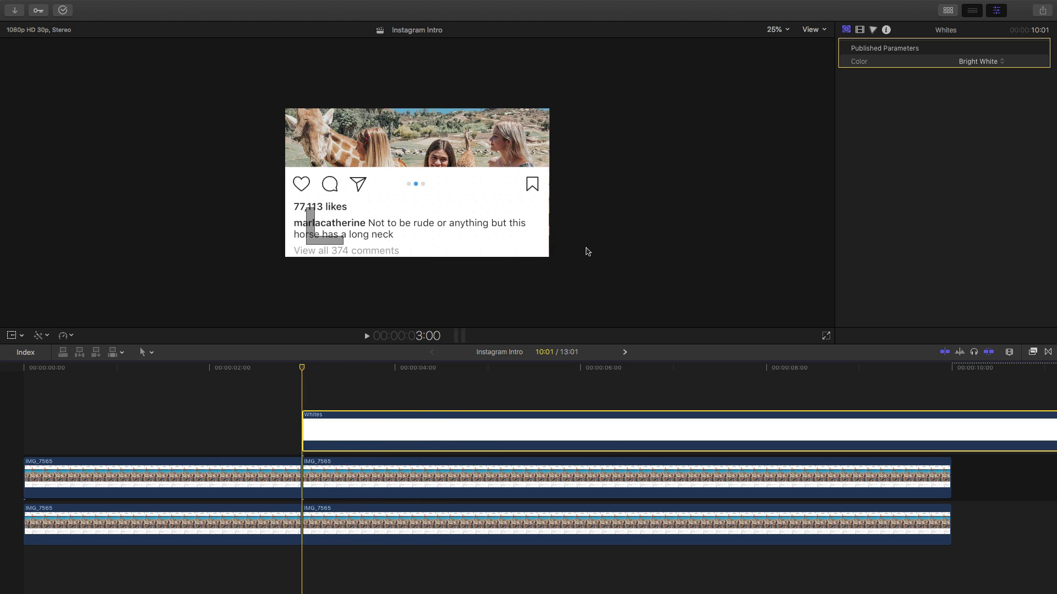
{"action": "left_click", "coordinate": [947, 10]}
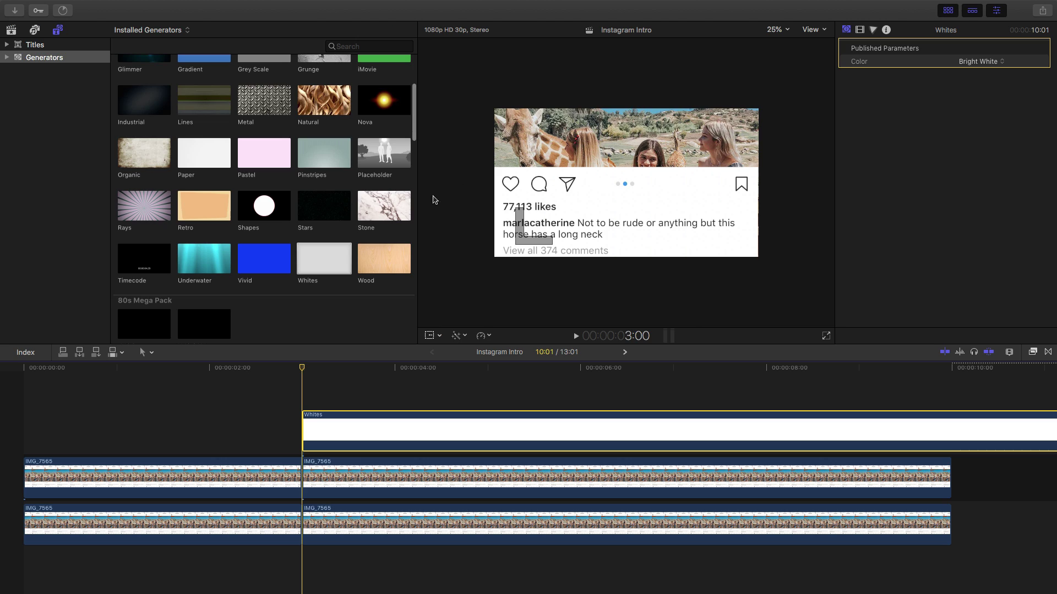
{"action": "scroll", "coordinate": [153, 110], "scroll_direction": "up", "scroll_amount": 10}
{"action": "left_click", "coordinate": [11, 30]}
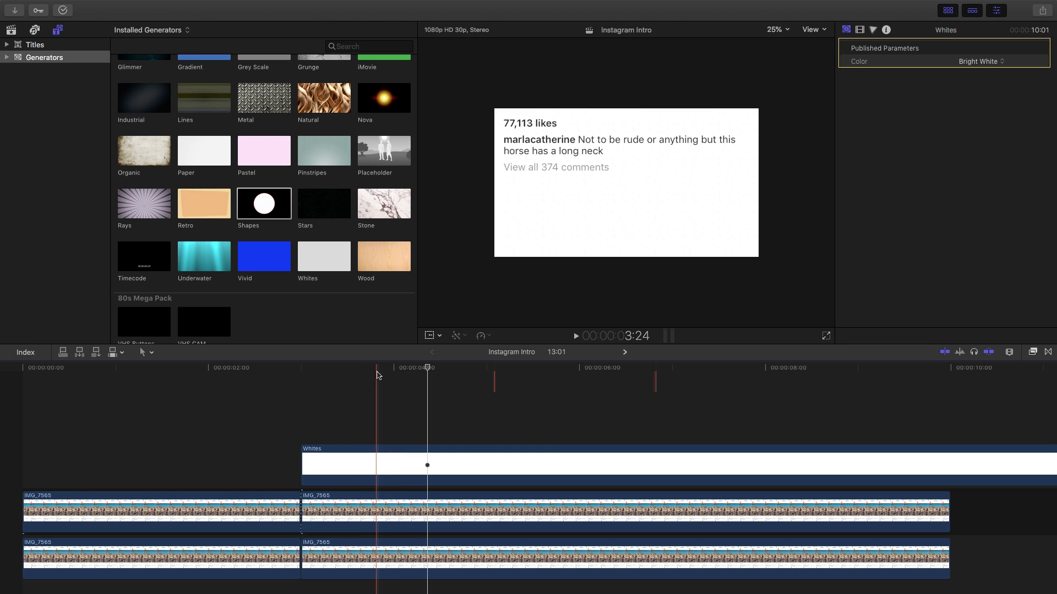
{"action": "left_click", "coordinate": [11, 31]}
{"action": "left_click_drag", "start_coordinate": [343, 154], "coordinate": [314, 418]}
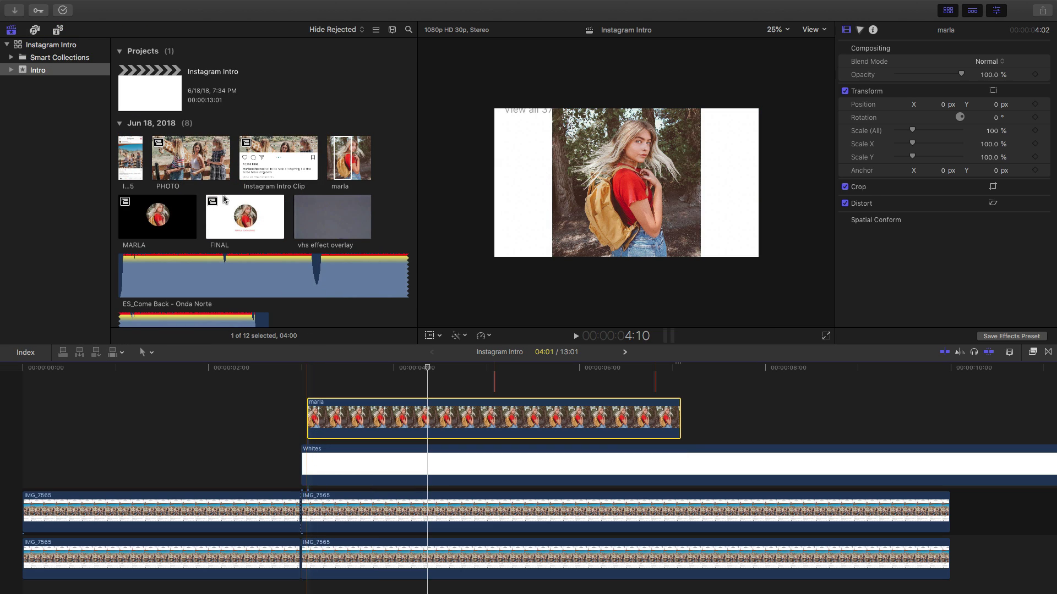
- Insert a Shapes generator between the Whites clip and the portrait photo, with both upper clips starting at 3:00
{"action": "left_click", "coordinate": [59, 32]}
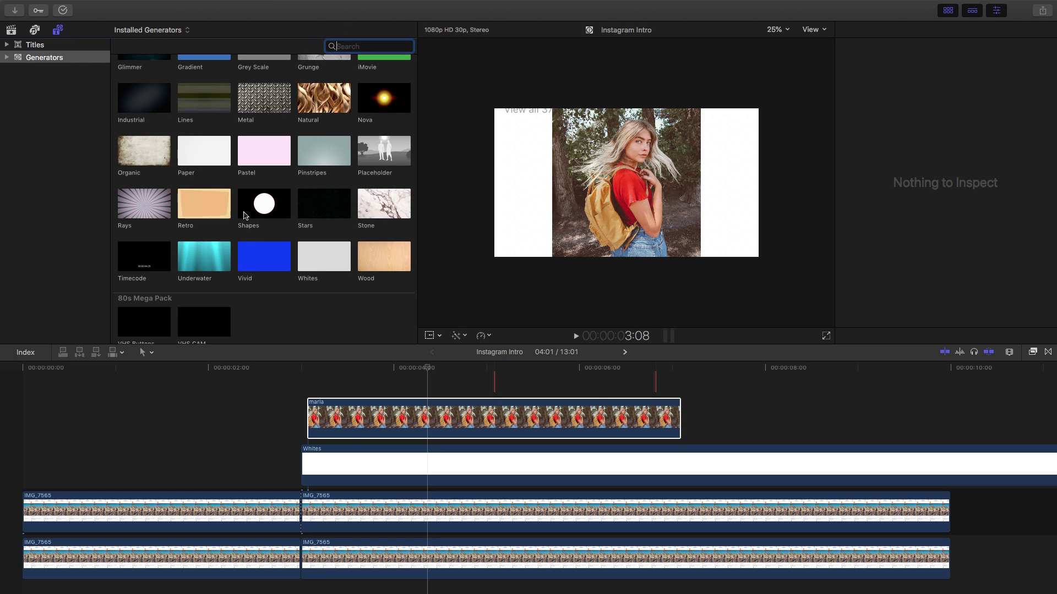
{"action": "left_click_drag", "start_coordinate": [265, 205], "coordinate": [360, 450]}
{"action": "left_click", "coordinate": [341, 395]}
{"action": "left_click_drag", "start_coordinate": [342, 395], "coordinate": [335, 395]}
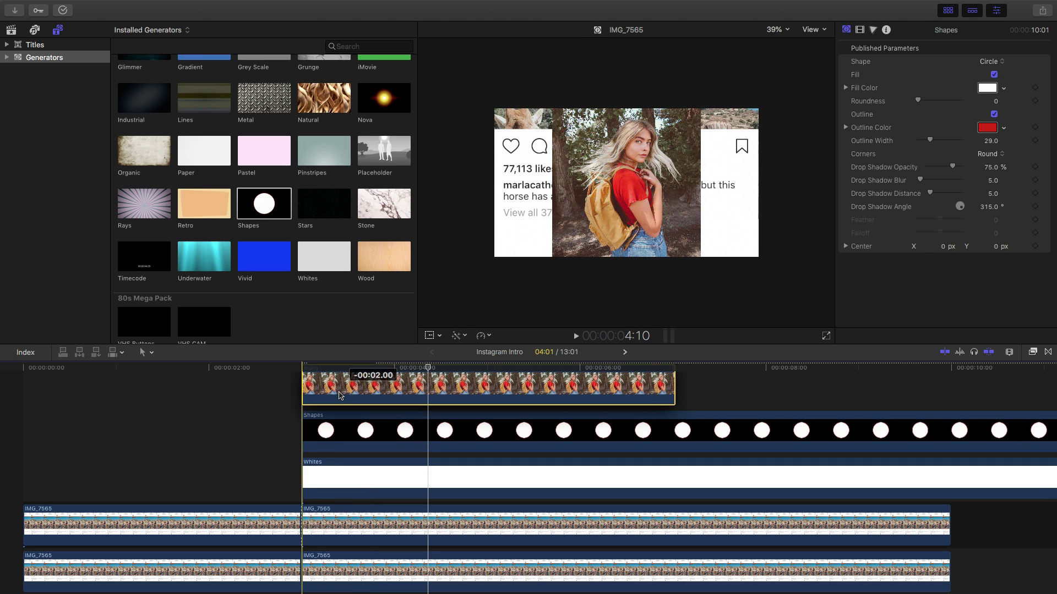
- Apply the Image Mask effect to the portrait photo clip
{"action": "left_click", "coordinate": [948, 10]}
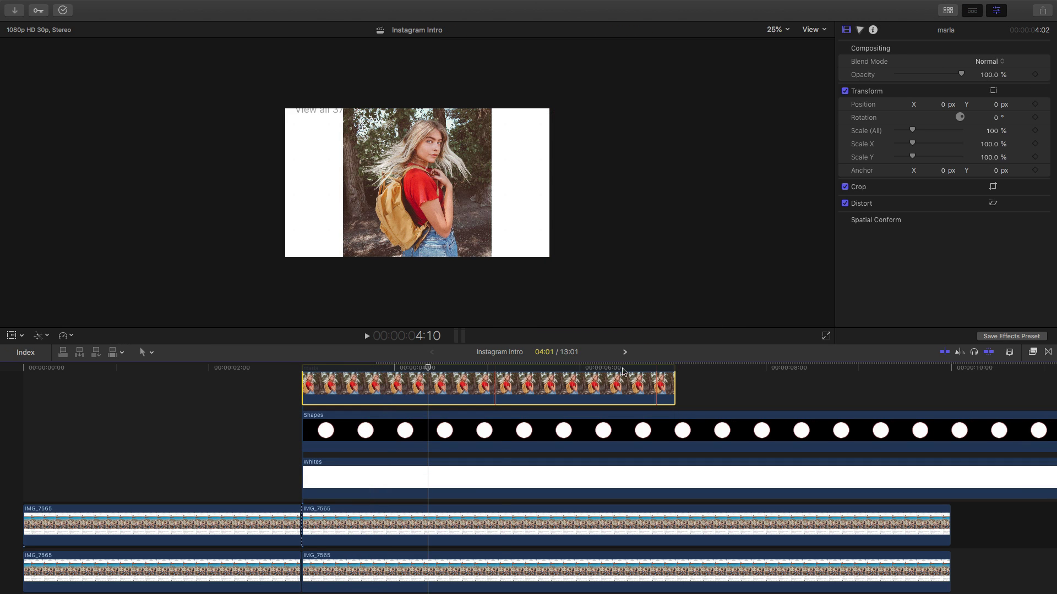
{"action": "left_click", "coordinate": [419, 432]}
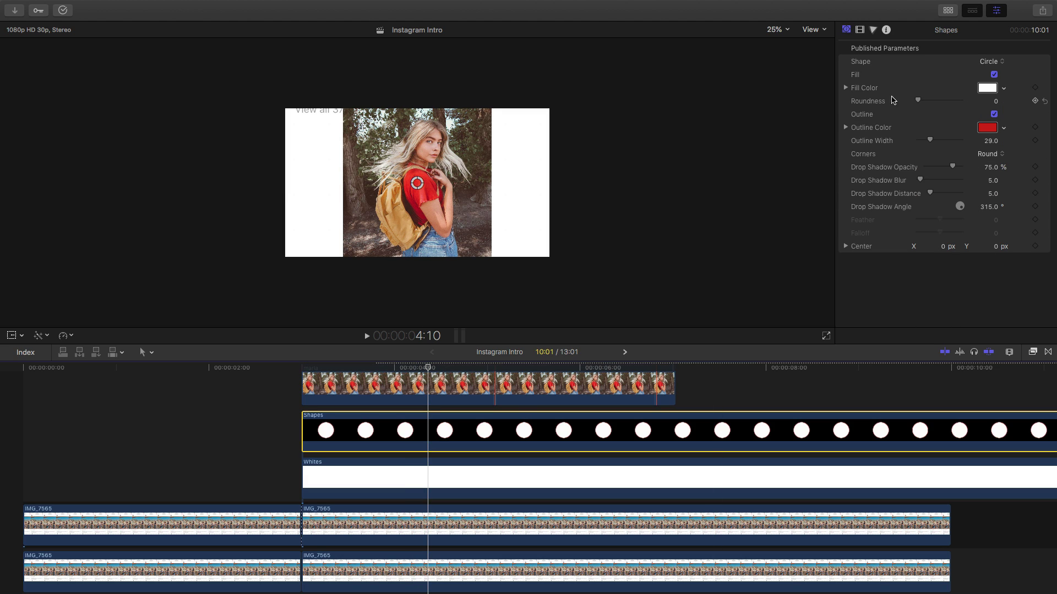
{"action": "left_click", "coordinate": [477, 389]}
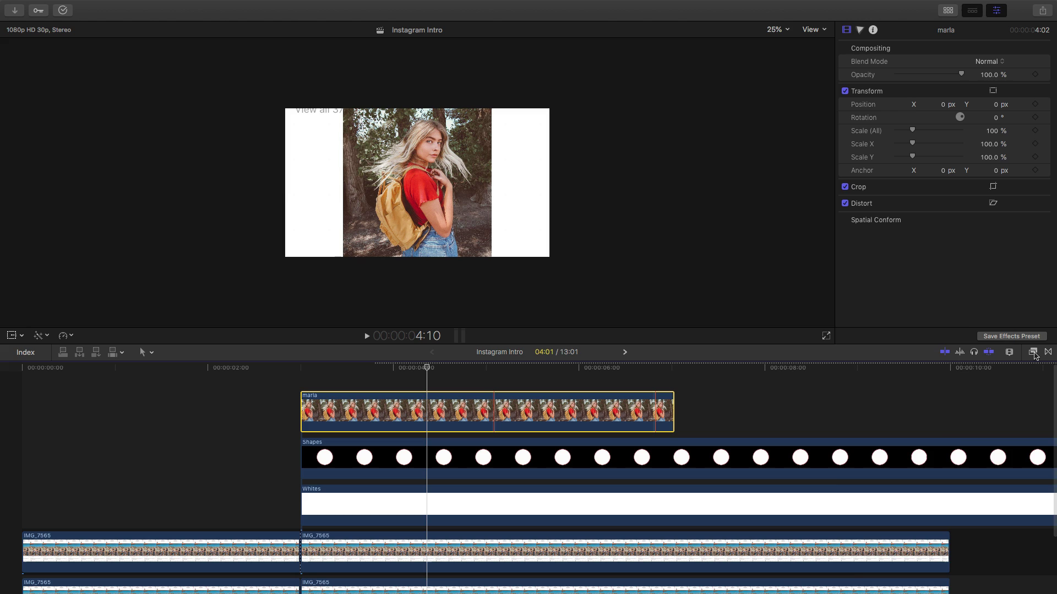
{"action": "left_click", "coordinate": [1032, 353]}
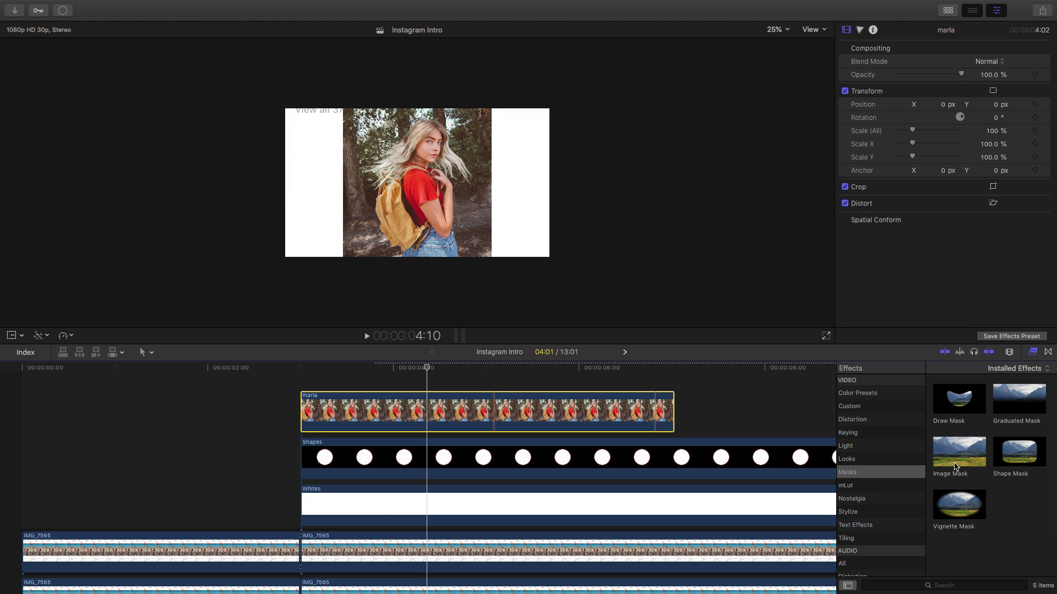
{"action": "left_click_drag", "start_coordinate": [965, 458], "coordinate": [623, 424]}
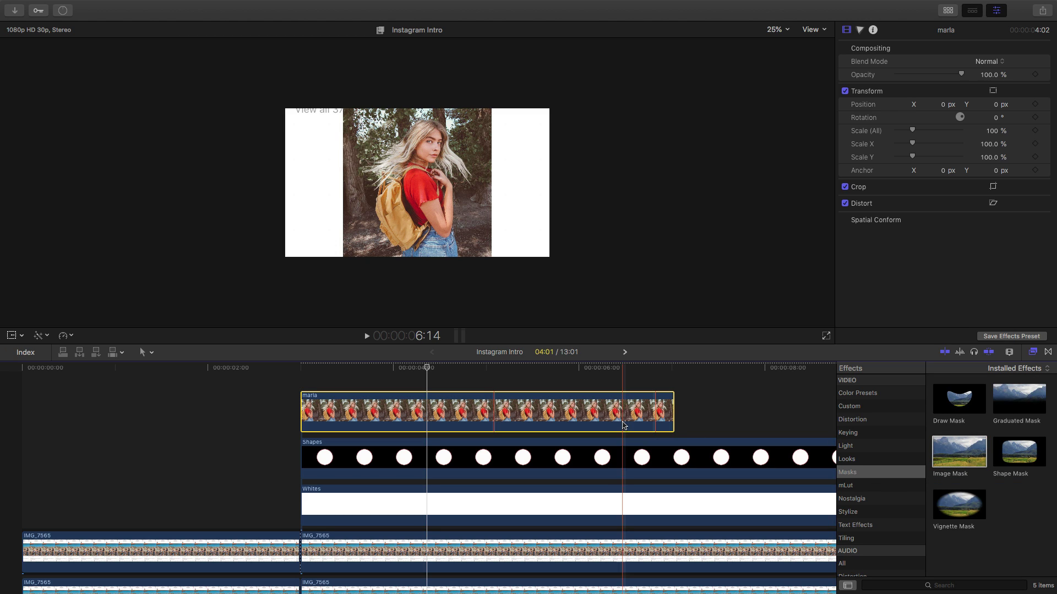
{"action": "left_click", "coordinate": [1032, 352]}
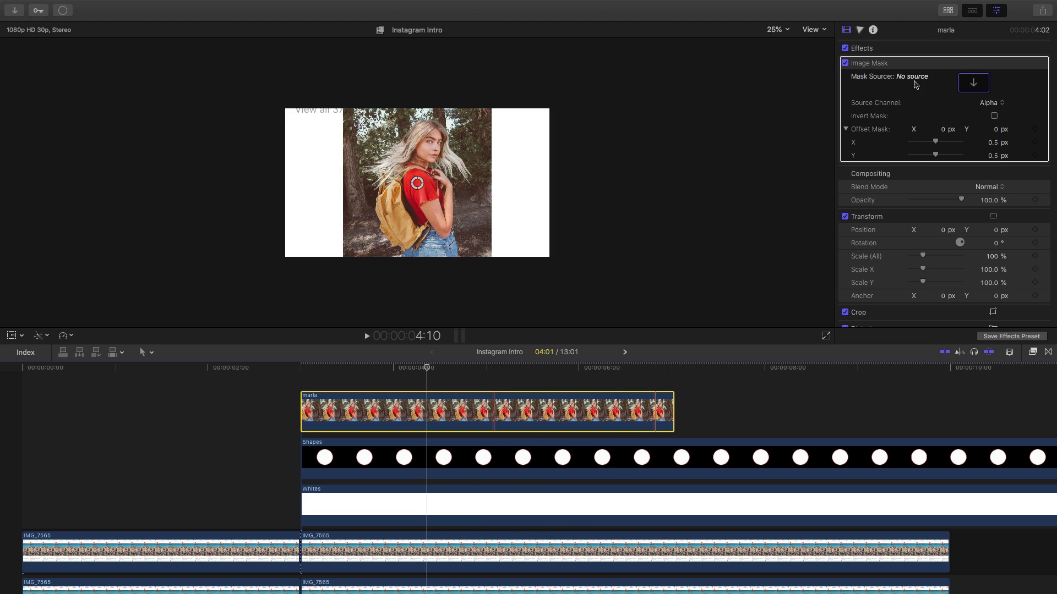
- Use the Shapes clip as the portrait's mask source and offset the mask to about X 0.02 px, Y 0.09 px
{"action": "left_click", "coordinate": [974, 83]}
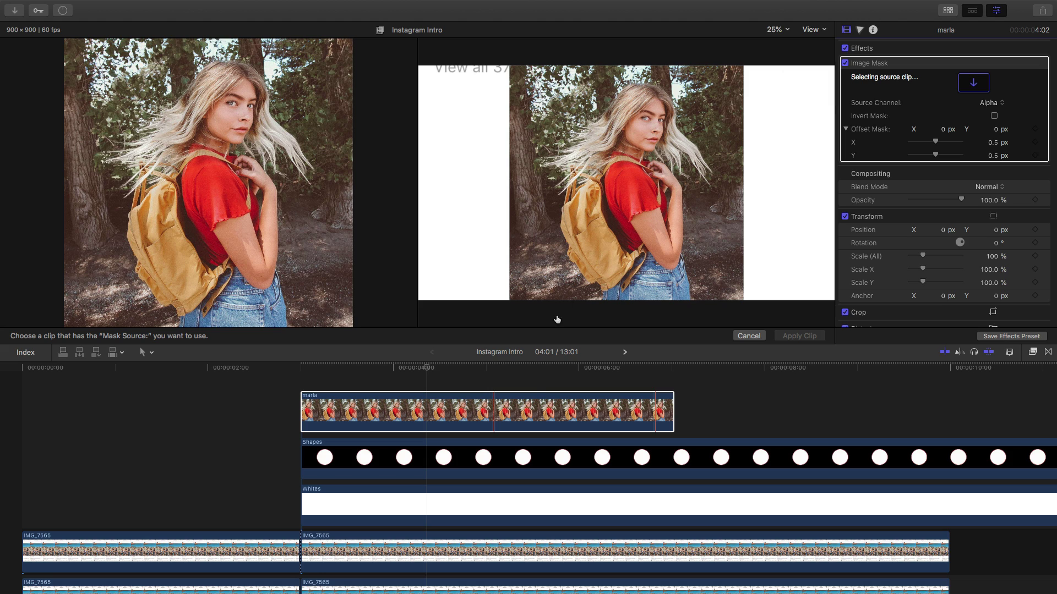
{"action": "left_click", "coordinate": [468, 464]}
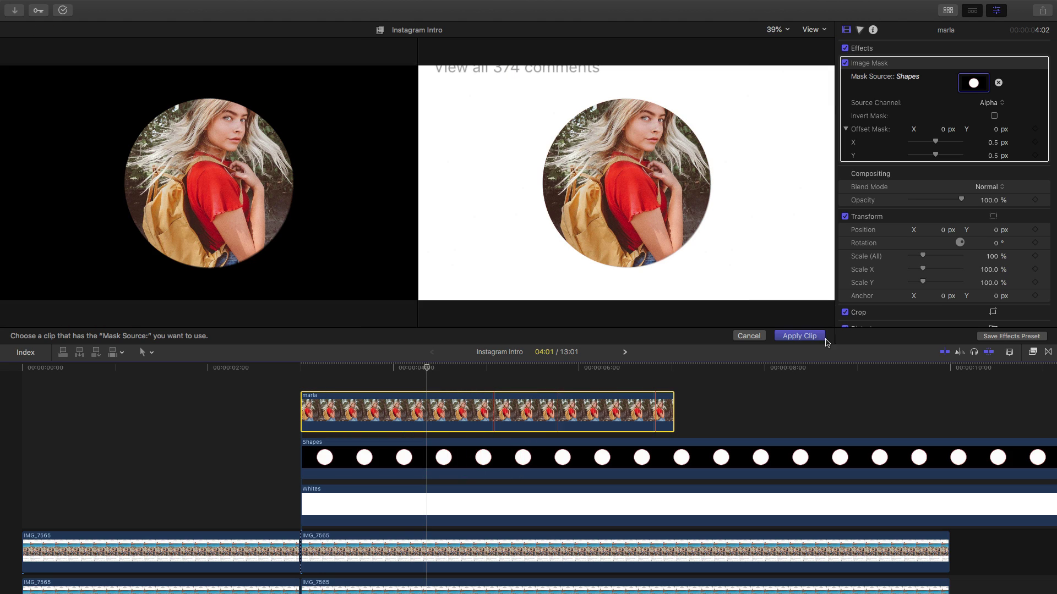
{"action": "left_click", "coordinate": [796, 335]}
{"action": "mouse_move", "coordinate": [935, 155]}
{"action": "left_mouse_down"}
{"action": "mouse_move", "coordinate": [938, 142]}
{"action": "mouse_move", "coordinate": [940, 154]}
{"action": "left_mouse_up"}
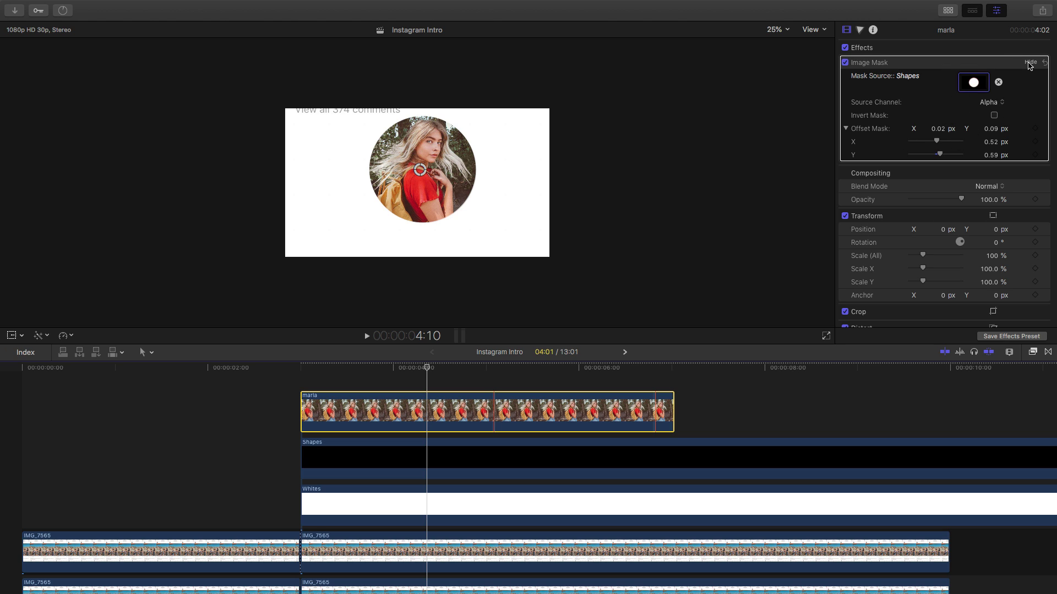
{"action": "left_click", "coordinate": [1029, 62]}
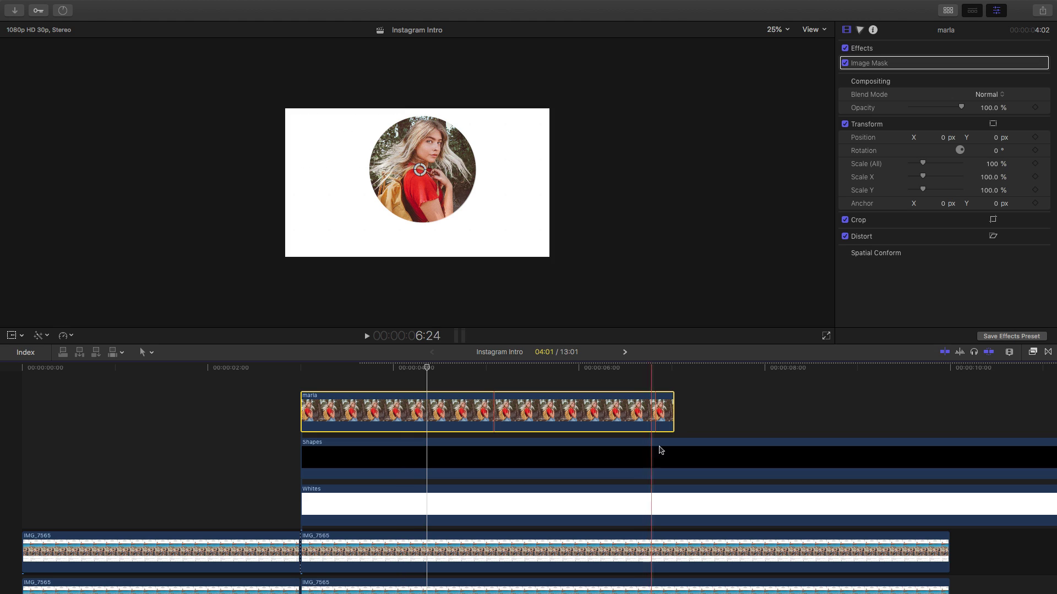
- Cut the Shapes clip at the end of the portrait clip, delete the remainder and play the result from 3:00
{"action": "key", "text": "super+b"}
{"action": "left_click", "coordinate": [689, 455]}
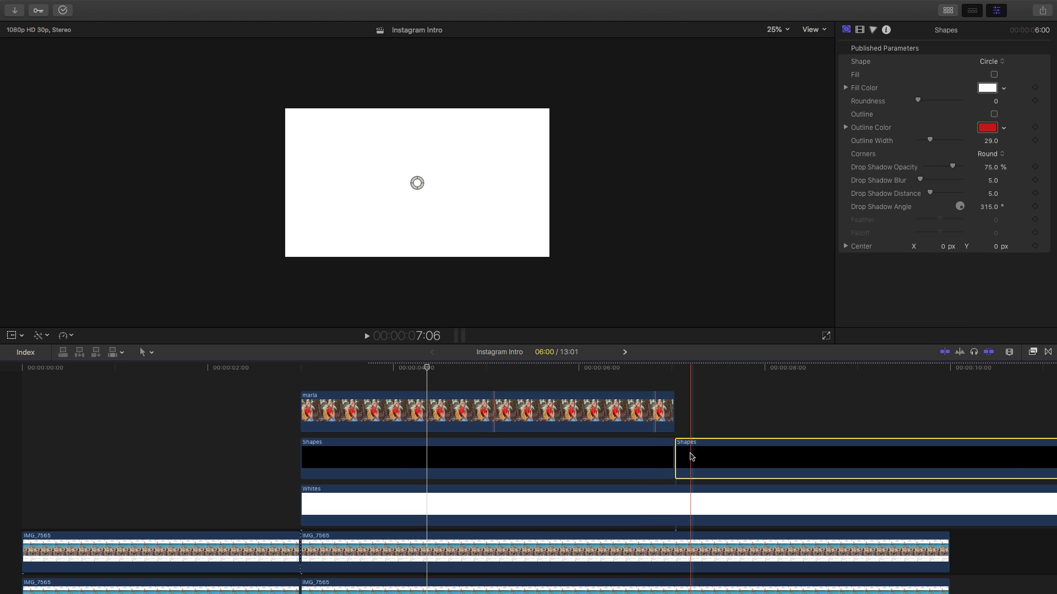
{"action": "key", "text": "Delete"}
{"action": "key", "text": "space"}
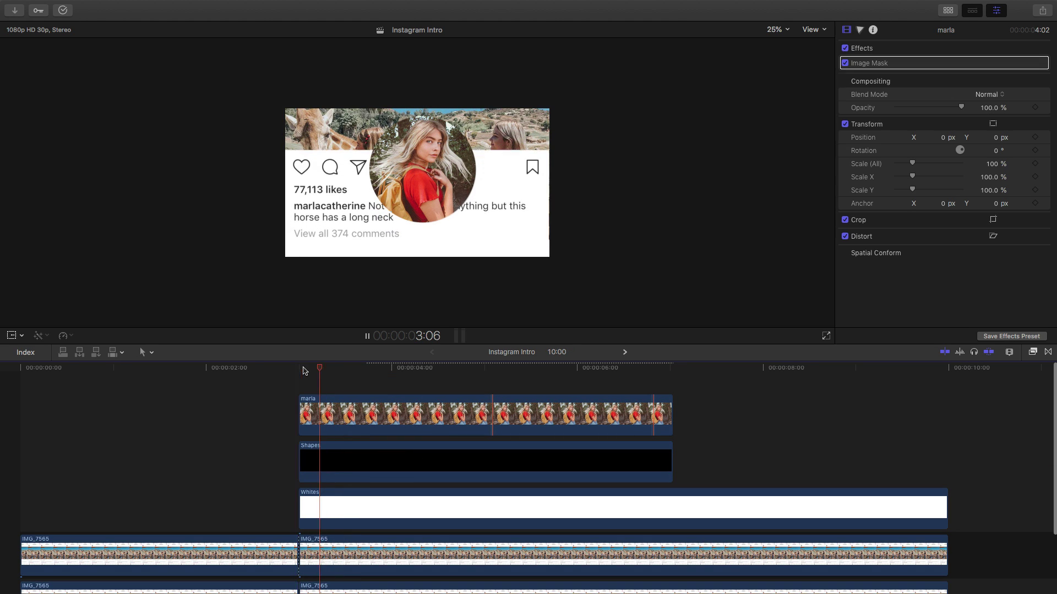
{"action": "key", "text": "space"}
- Combine the portrait and Shapes clips into a compound clip named PHOTO in the Intro event
{"action": "left_click_drag", "start_coordinate": [299, 374], "coordinate": [456, 462]}
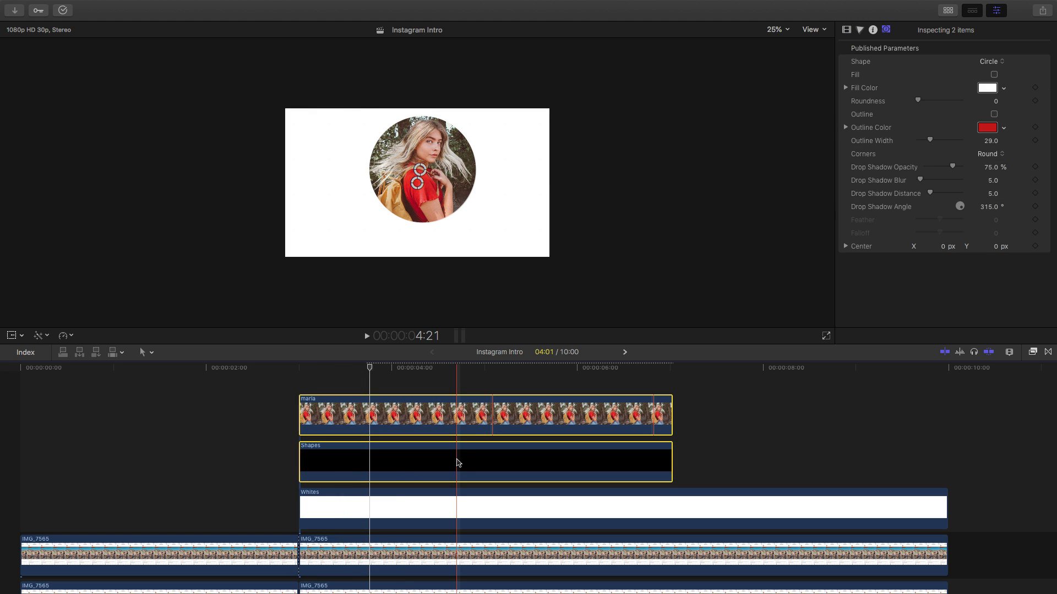
{"action": "key", "text": "alt+g"}
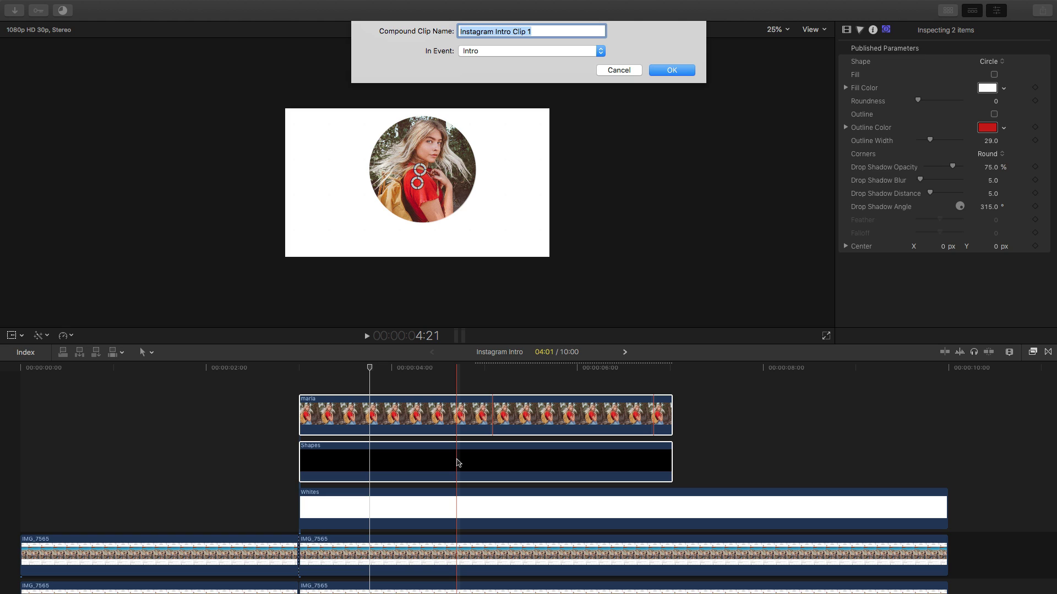
{"action": "type", "text": "PHOTO"}
{"action": "key", "text": "Return"}
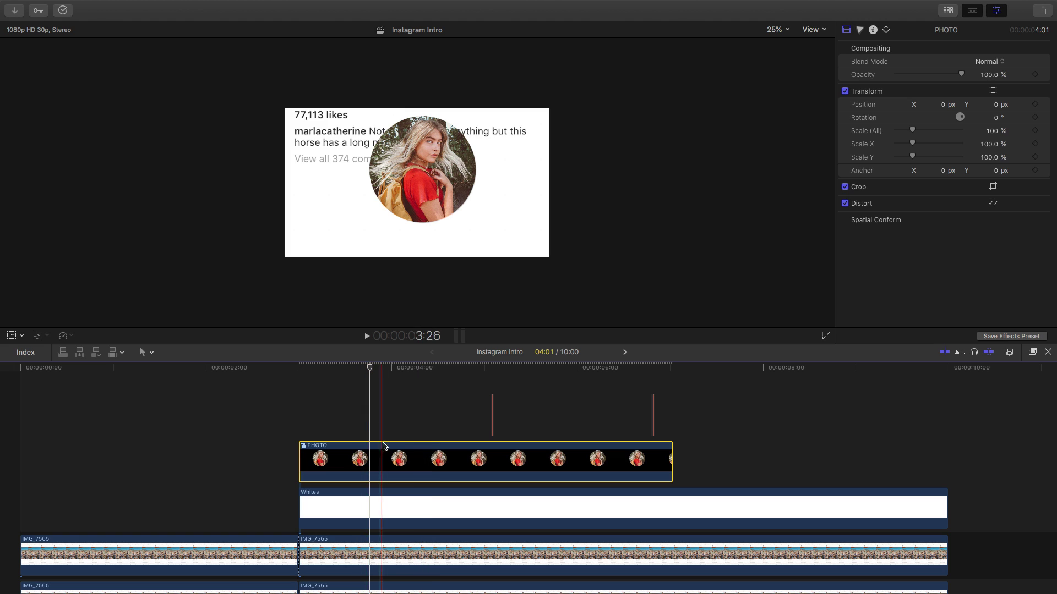
- Scale the PHOTO clip to about 67.35% and position it at about X -23.2 px, Y -90.9 px
{"action": "key", "text": "shift+t"}
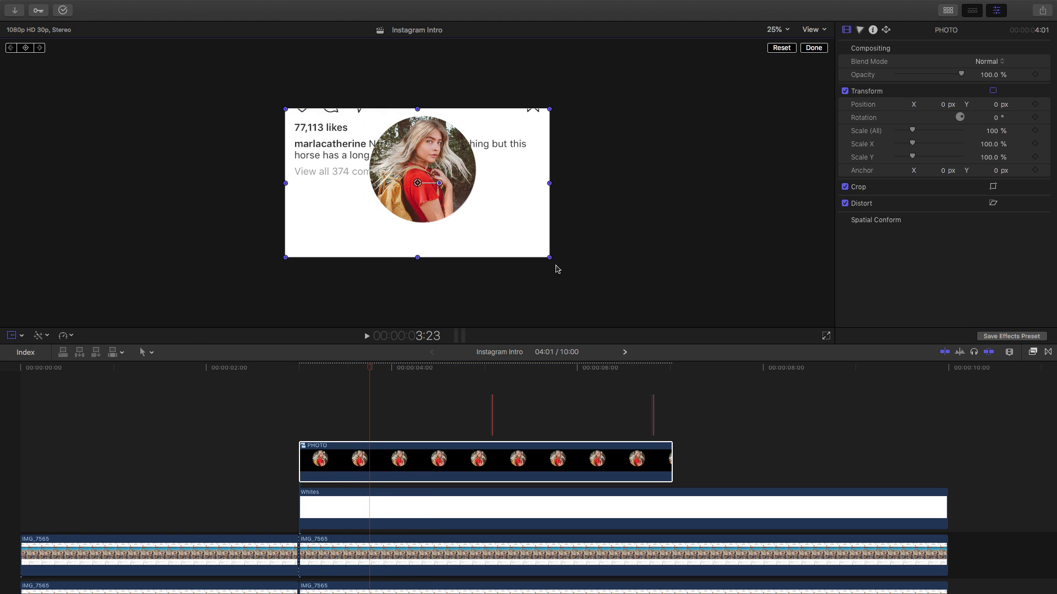
{"action": "left_click_drag", "start_coordinate": [549, 257], "coordinate": [525, 242]}
{"action": "left_click", "coordinate": [406, 372]}
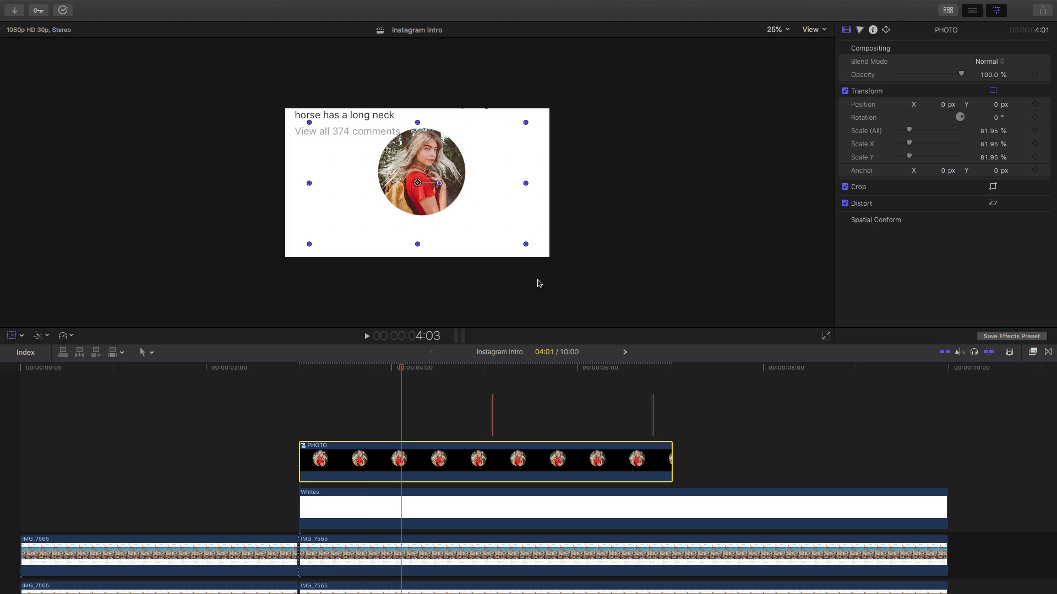
{"action": "left_click_drag", "start_coordinate": [426, 188], "coordinate": [423, 206]}
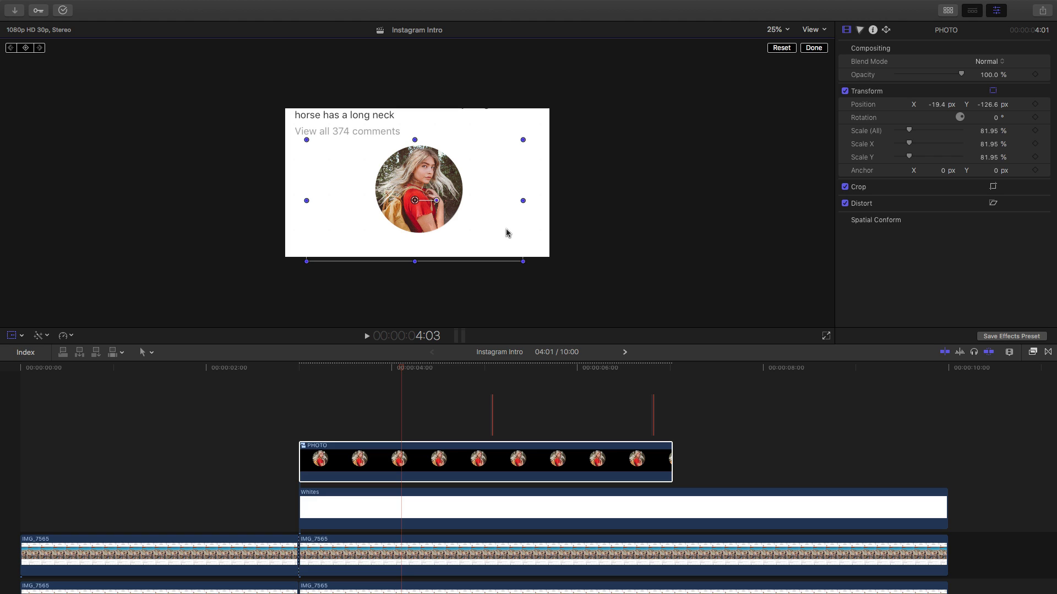
{"action": "left_click_drag", "start_coordinate": [523, 262], "coordinate": [504, 250]}
{"action": "left_click_drag", "start_coordinate": [415, 202], "coordinate": [414, 196]}
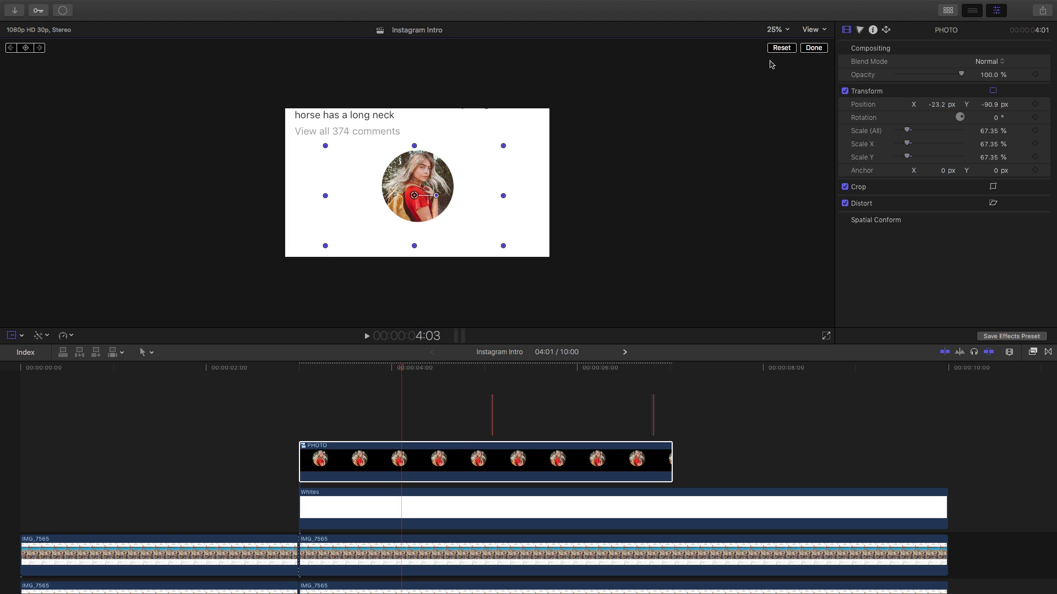
{"action": "left_click", "coordinate": [813, 48]}
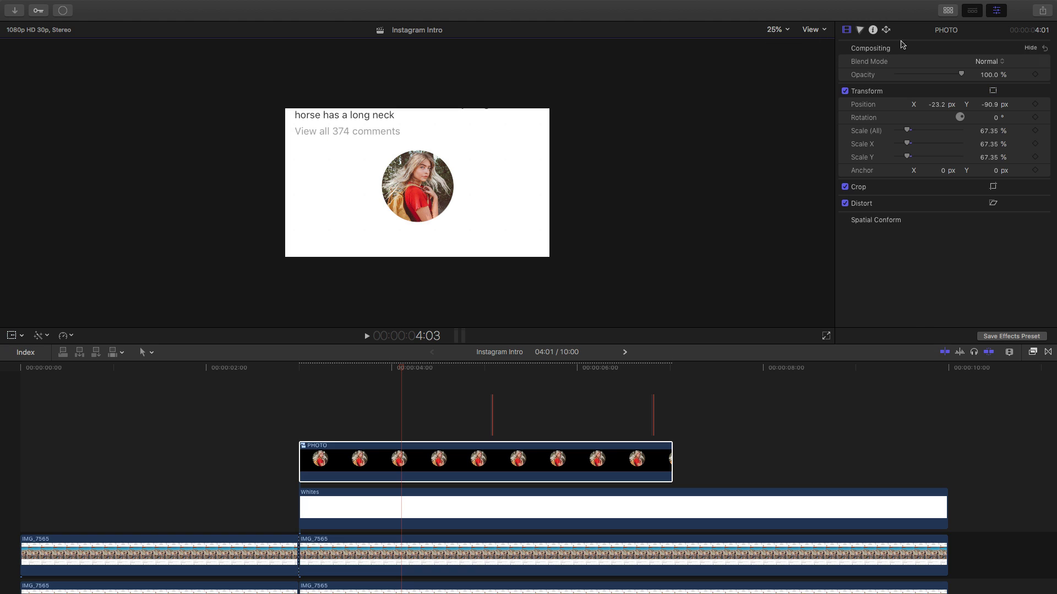
- Keyframe the PHOTO clip at 3:00, moved below the visible frame to about X -31 px, Y -891 px
{"action": "left_click", "coordinate": [999, 12]}
{"action": "left_click", "coordinate": [300, 374]}
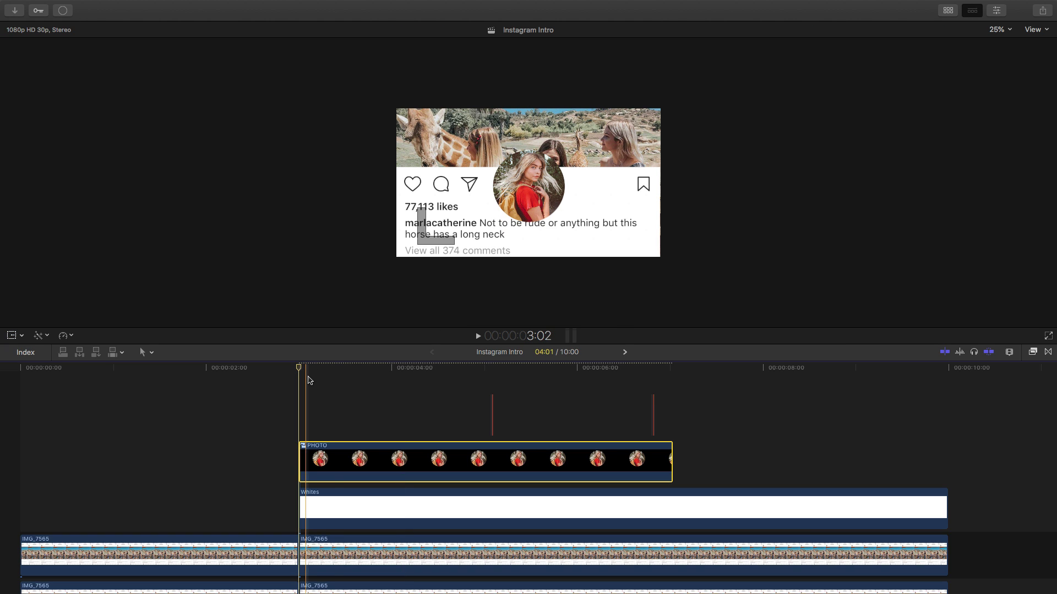
{"action": "scroll", "coordinate": [334, 451], "scroll_direction": "down", "scroll_amount": 2}
{"action": "scroll", "coordinate": [334, 451], "scroll_direction": "down", "scroll_amount": 1}
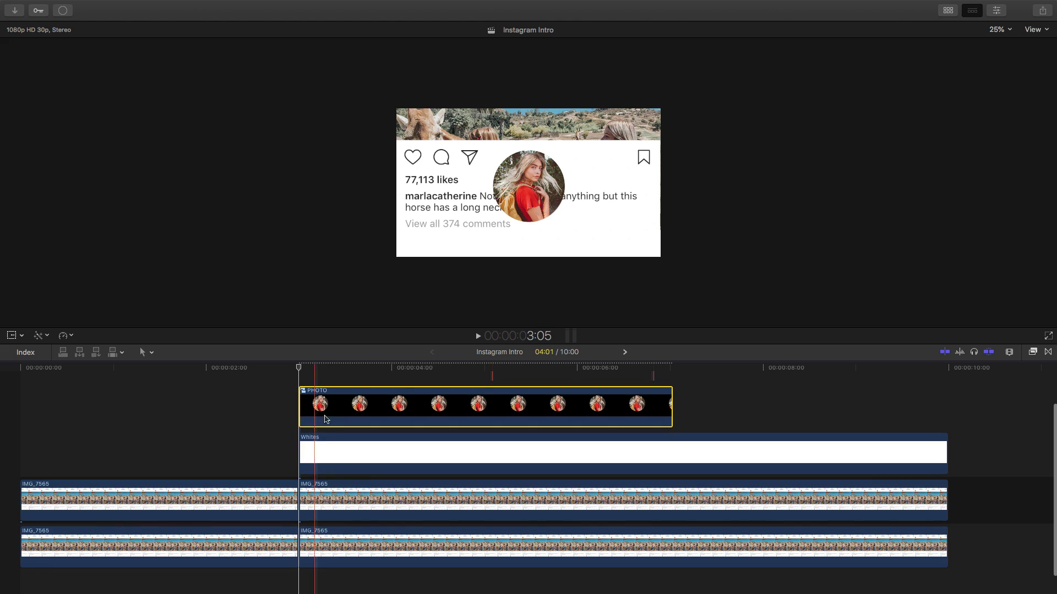
{"action": "left_click", "coordinate": [12, 336]}
{"action": "left_click_drag", "start_coordinate": [527, 197], "coordinate": [525, 304]}
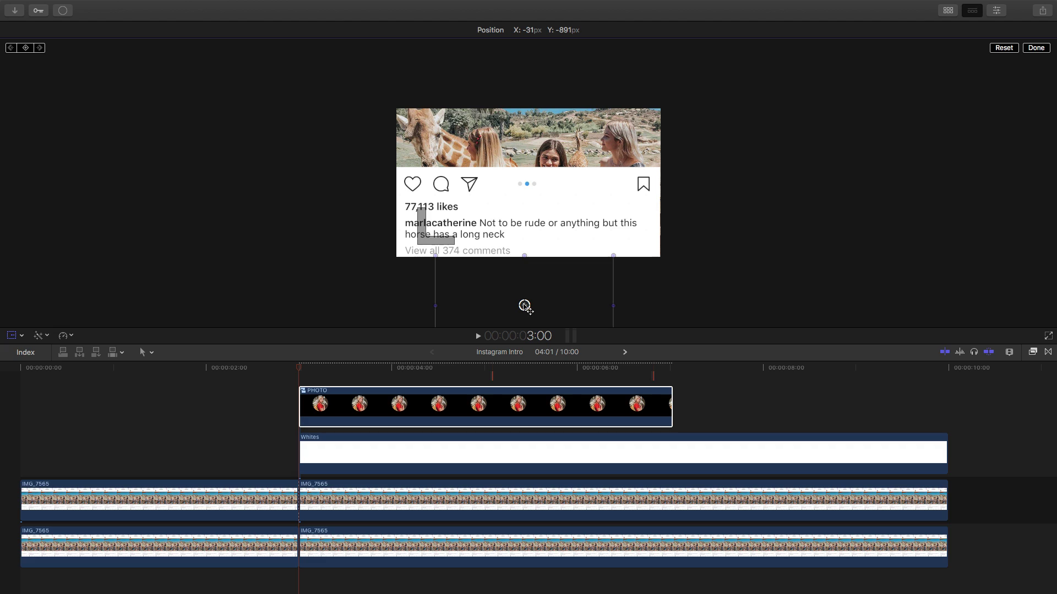
{"action": "left_click_drag", "start_coordinate": [524, 306], "coordinate": [521, 307]}
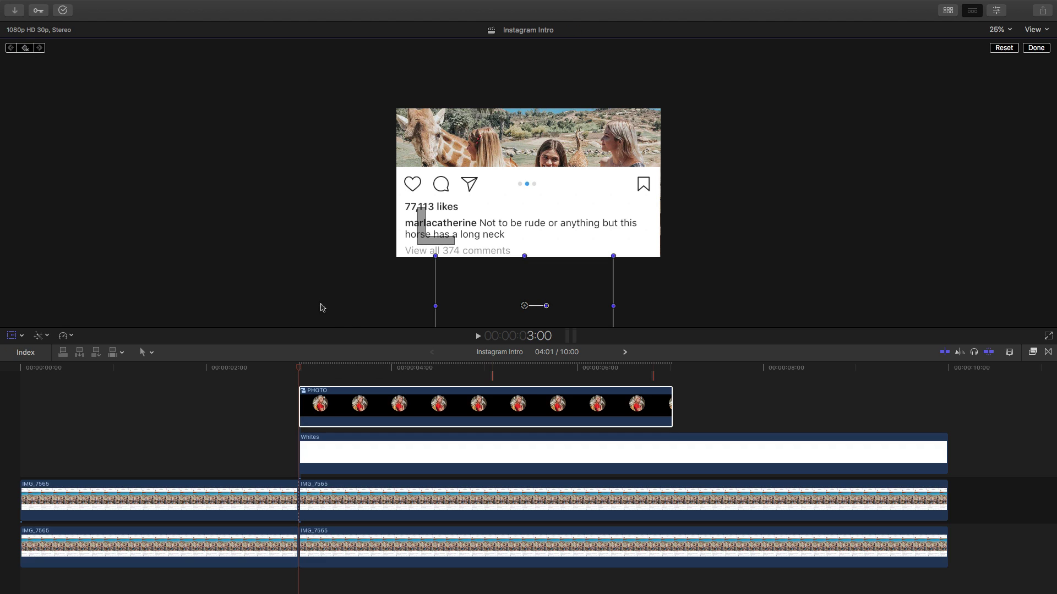
- Keyframe the PHOTO clip at 4:12, centering the circle at about X -30 px, Y -61 px, and review the motion from 3:00
{"action": "left_click_drag", "start_coordinate": [299, 369], "coordinate": [431, 369]}
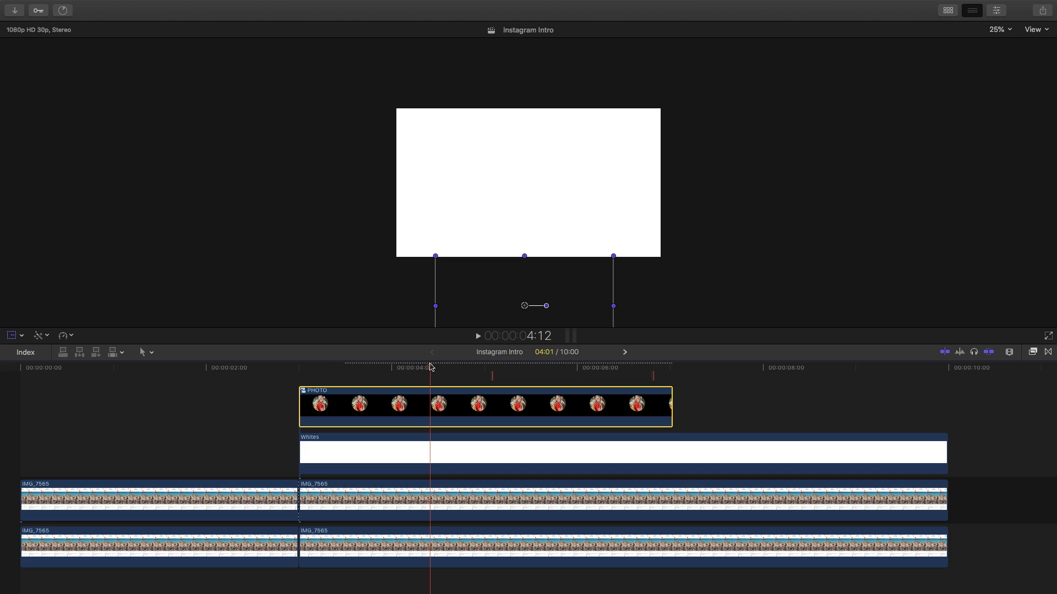
{"action": "left_click_drag", "start_coordinate": [527, 308], "coordinate": [518, 194]}
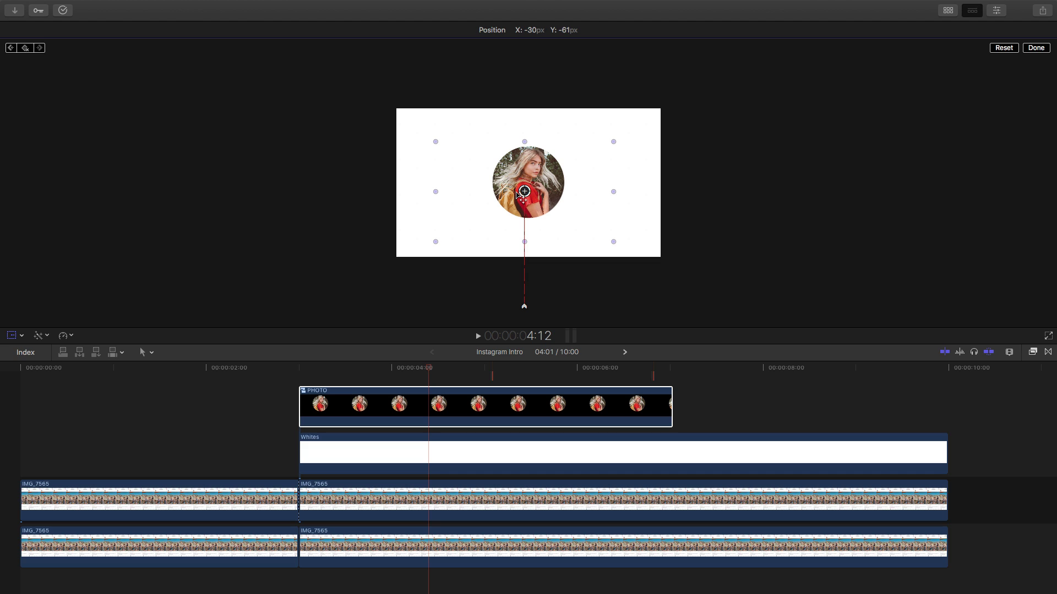
{"action": "left_click_drag", "start_coordinate": [521, 194], "coordinate": [518, 195]}
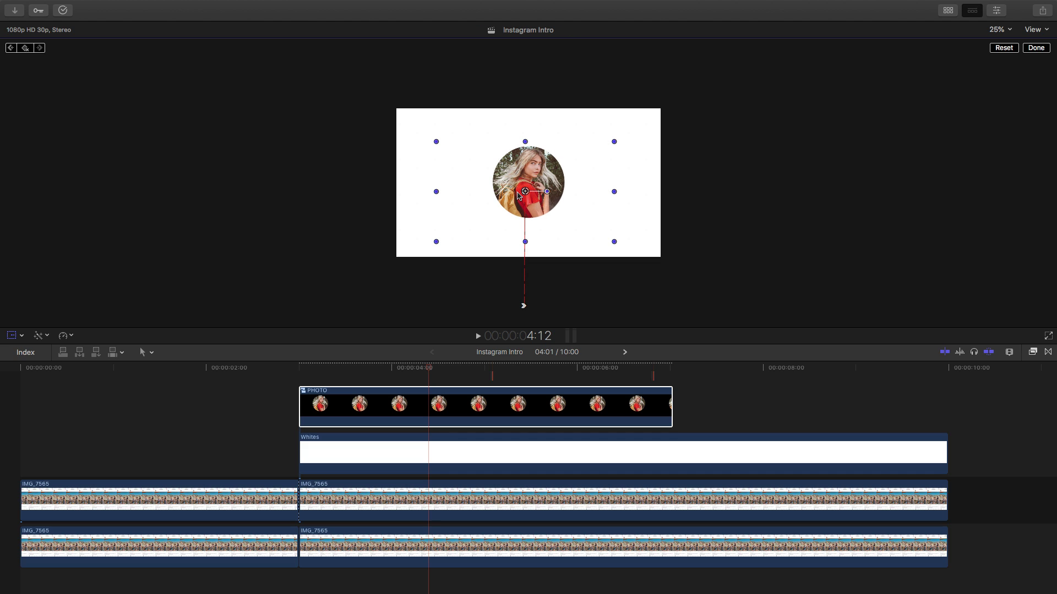
{"action": "left_click", "coordinate": [1035, 48]}
{"action": "left_click", "coordinate": [299, 370]}
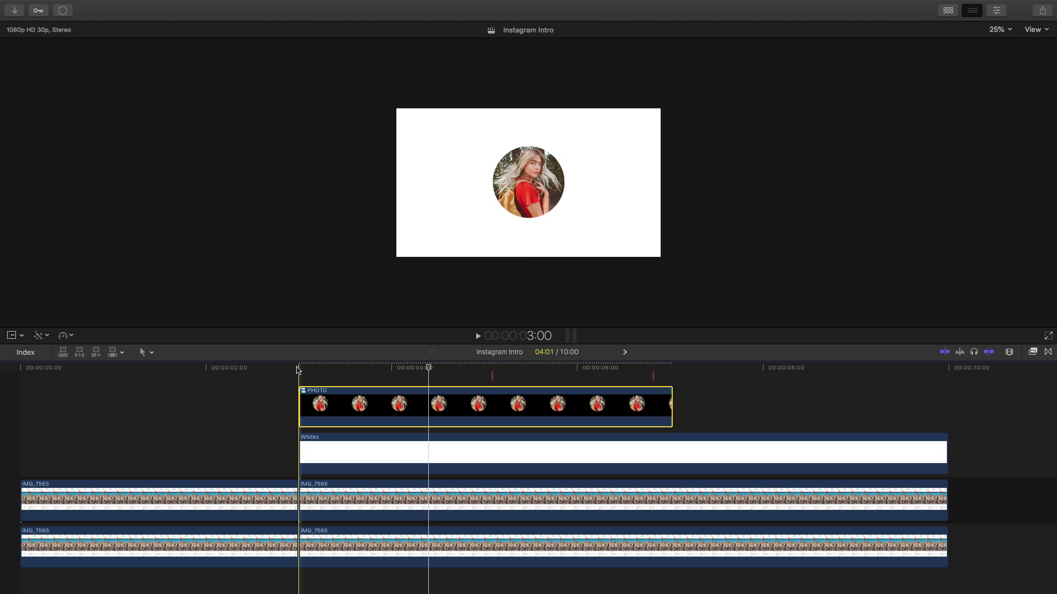
{"action": "key", "text": "space"}
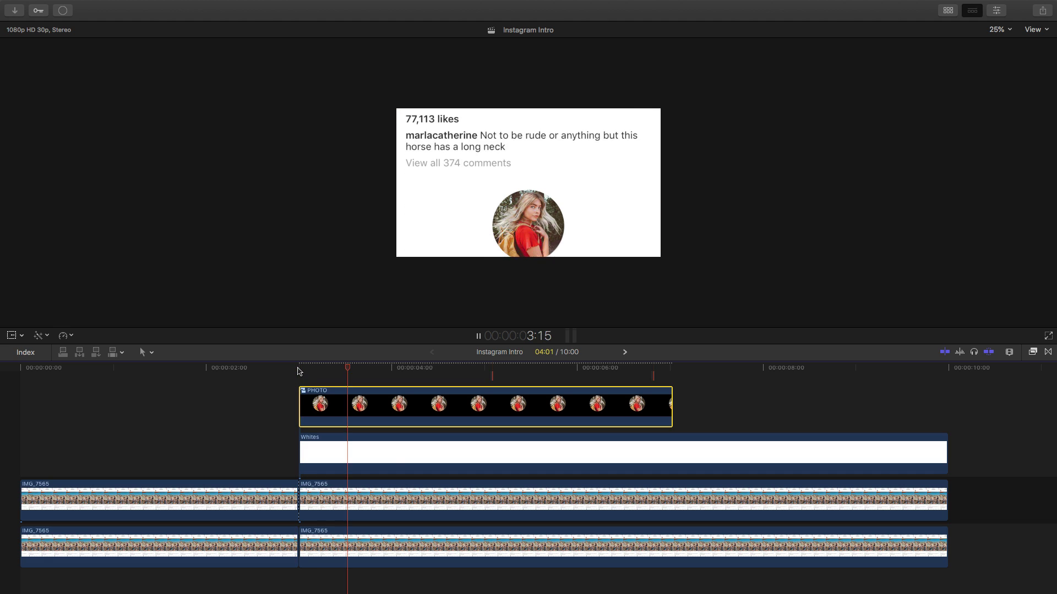
- Play and scrub through the PHOTO clip's slide-up motion to check it against the scrolling post
{"action": "key", "text": "space"}
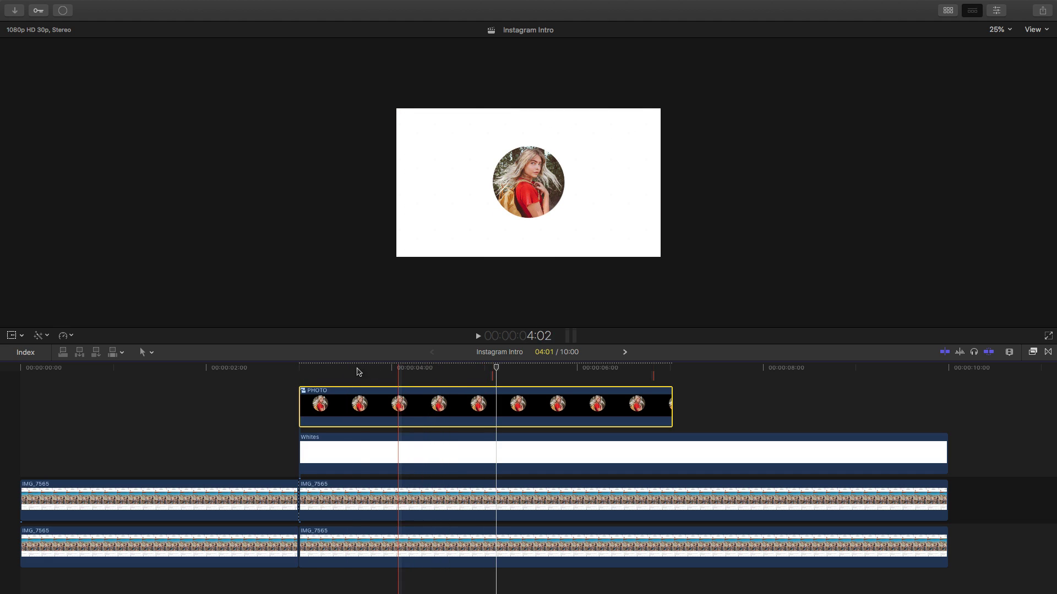
{"action": "left_click_drag", "start_coordinate": [336, 369], "coordinate": [368, 370]}
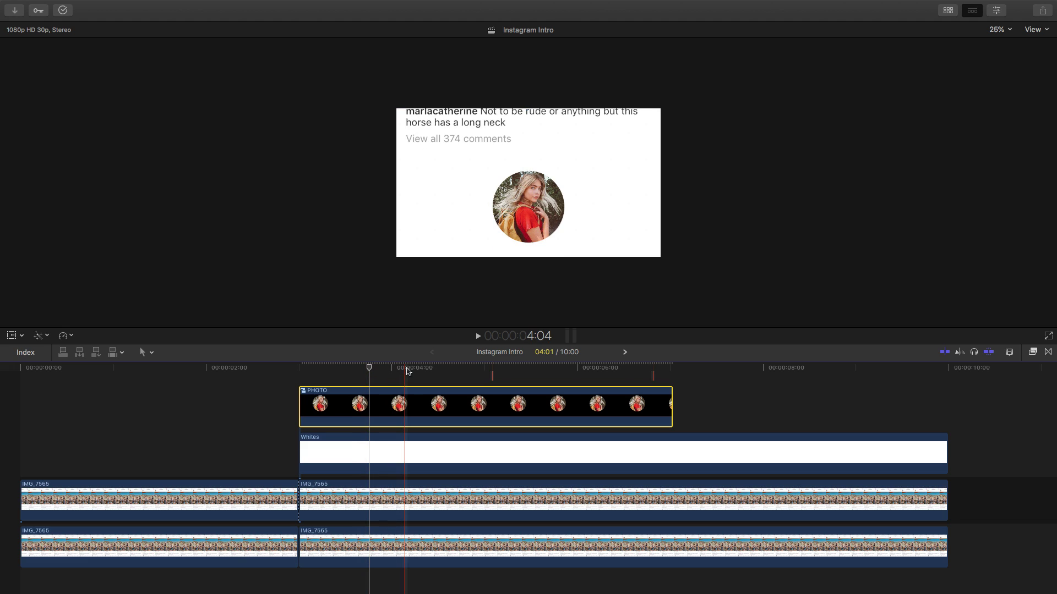
{"action": "left_click", "coordinate": [437, 369]}
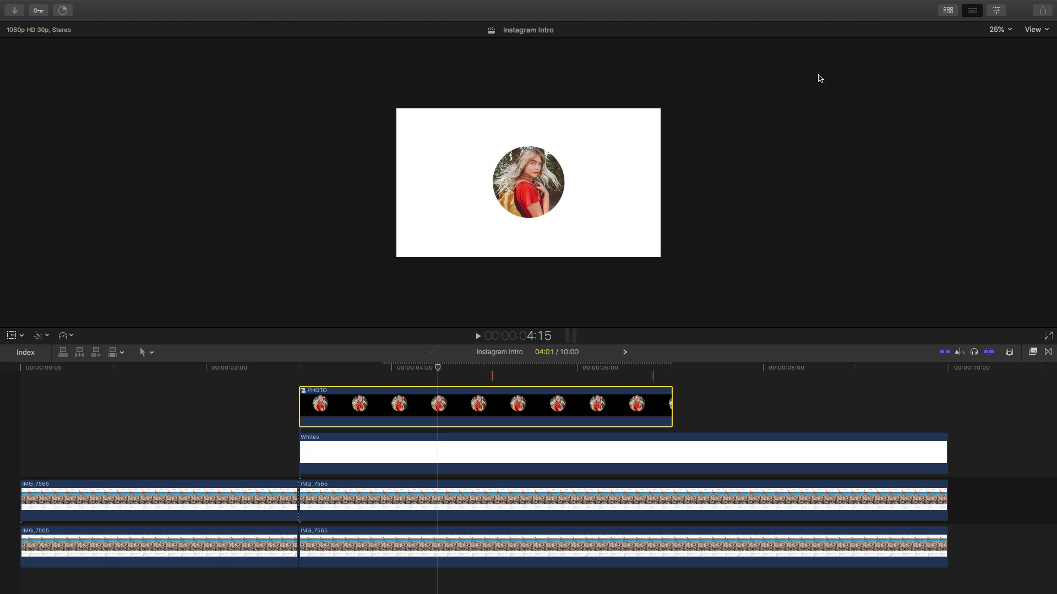
- Add a Basic Title above the PHOTO clip at 3:00 and trim it to end with that clip, removing the excess
{"action": "key", "text": "Up"}
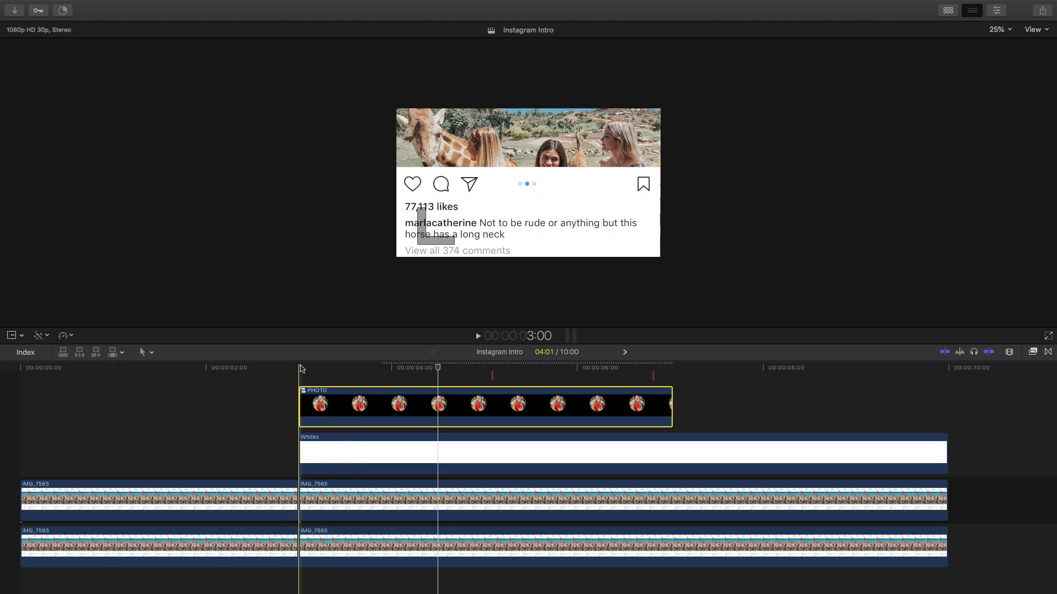
{"action": "key", "text": "alt+super+1"}
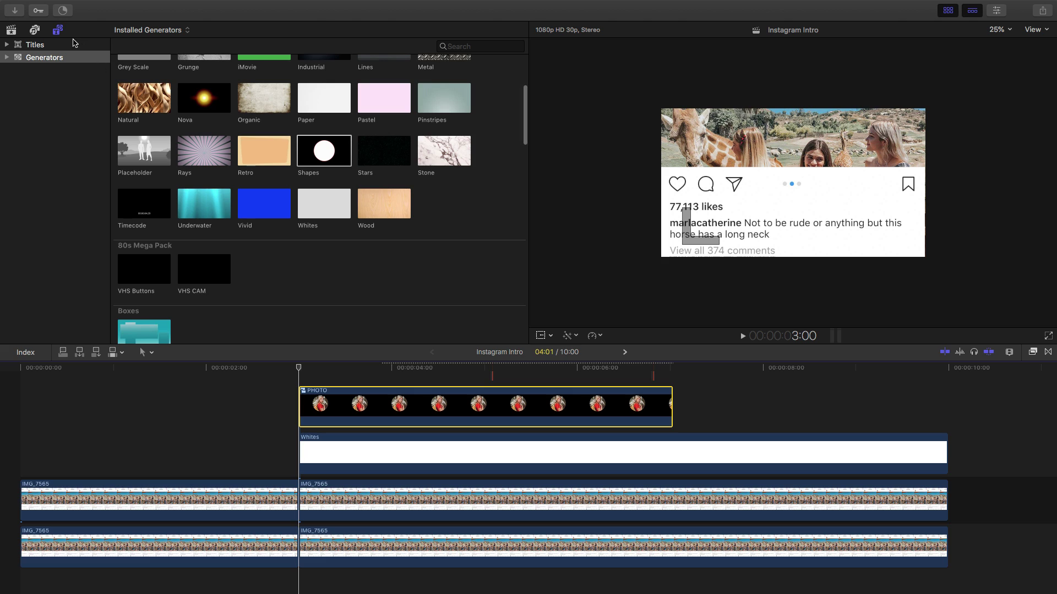
{"action": "left_click", "coordinate": [42, 48]}
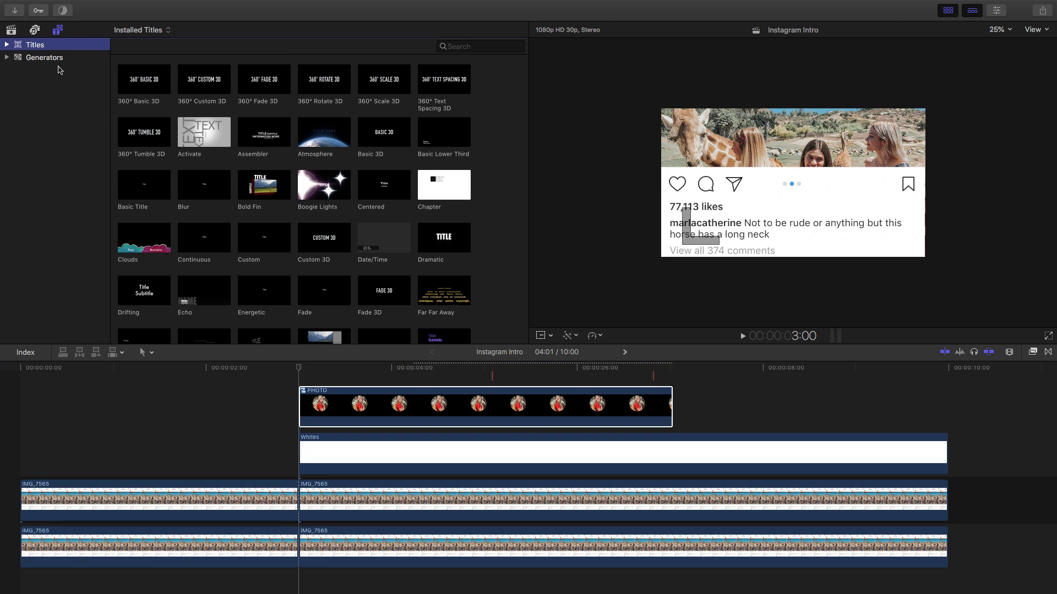
{"action": "left_click_drag", "start_coordinate": [145, 190], "coordinate": [304, 374]}
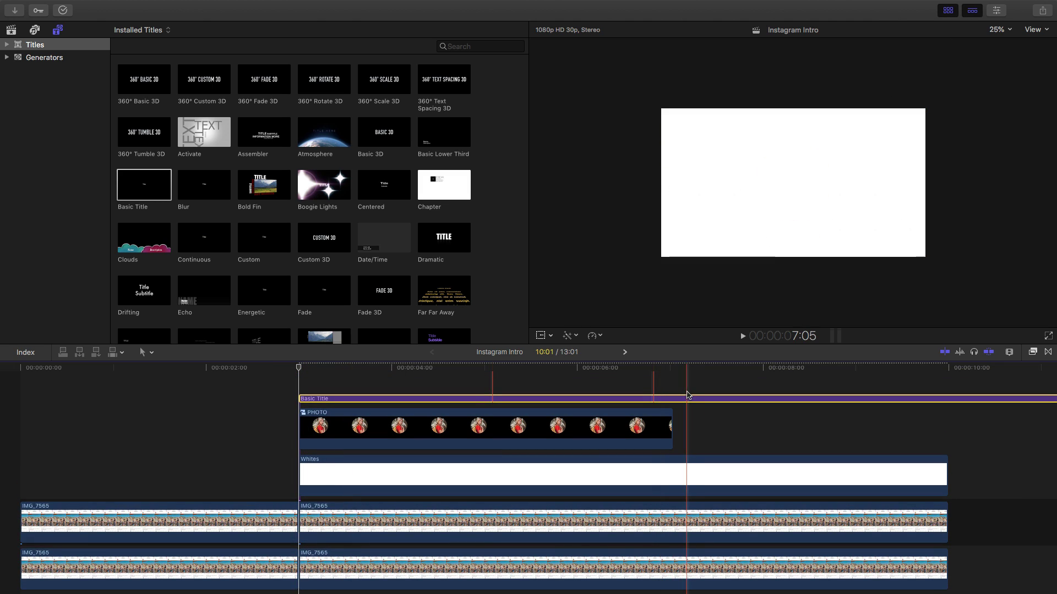
{"action": "key", "text": "t"}
{"action": "left_click", "coordinate": [677, 401], "text": "alt"}
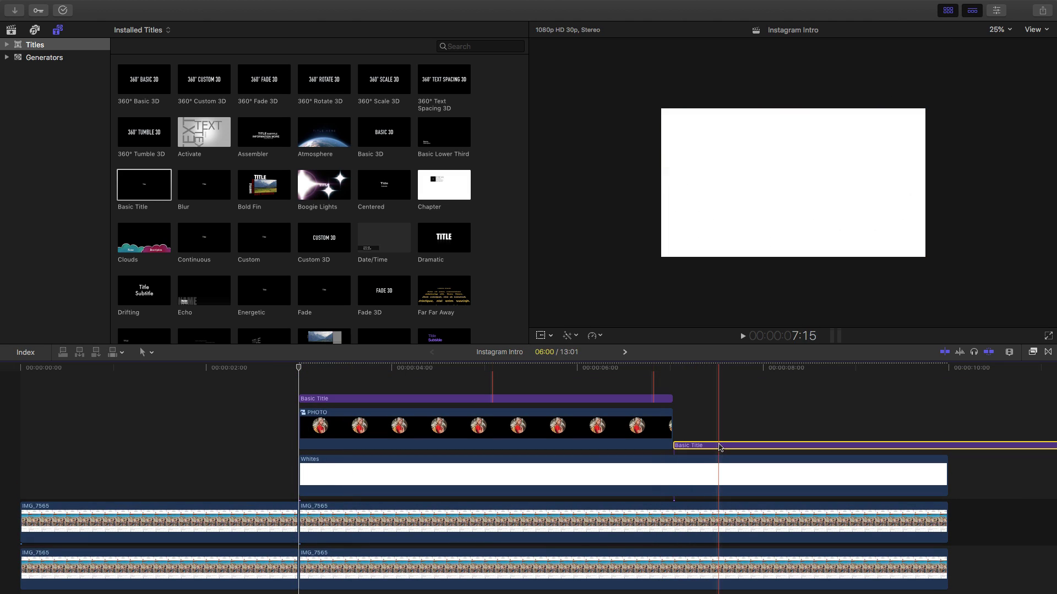
{"action": "left_click", "coordinate": [948, 10]}
- Replace the Basic Title's placeholder text with the featured person's name in capitals
{"action": "left_click", "coordinate": [317, 398]}
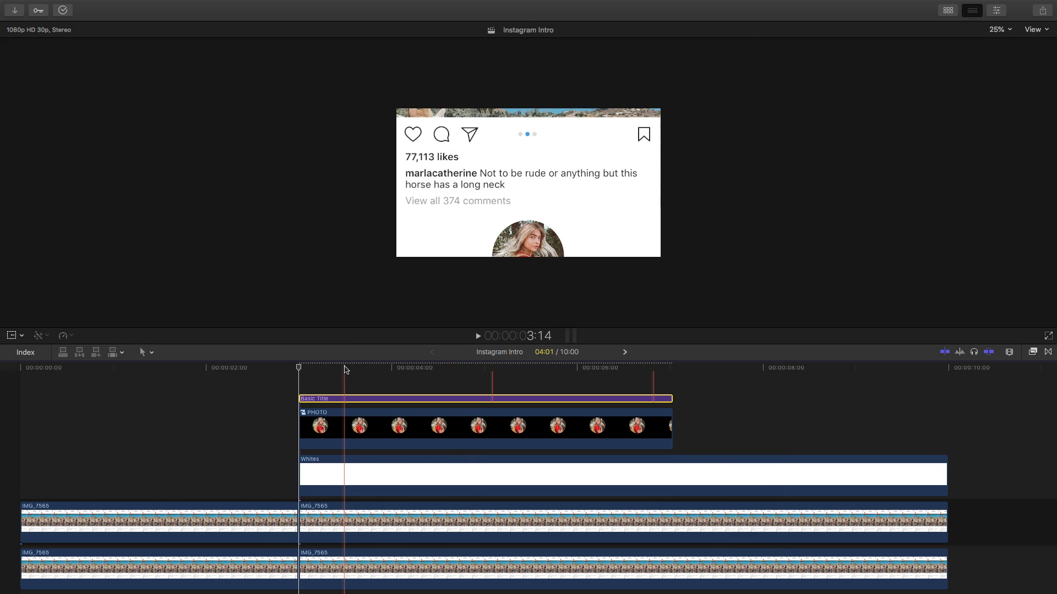
{"action": "left_click", "coordinate": [345, 369]}
{"action": "key", "text": "super+4"}
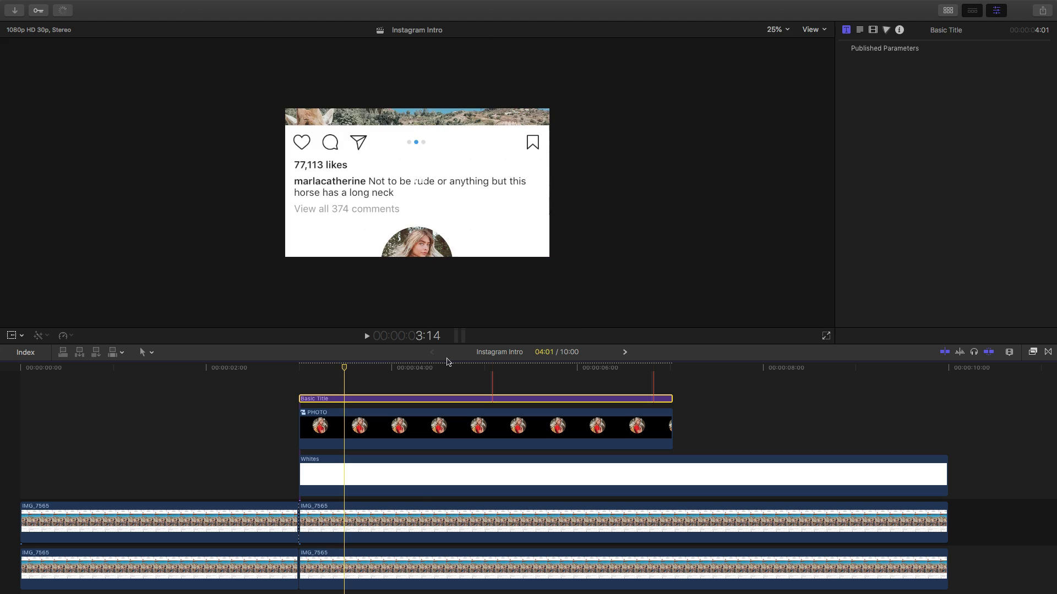
{"action": "left_click", "coordinate": [416, 368]}
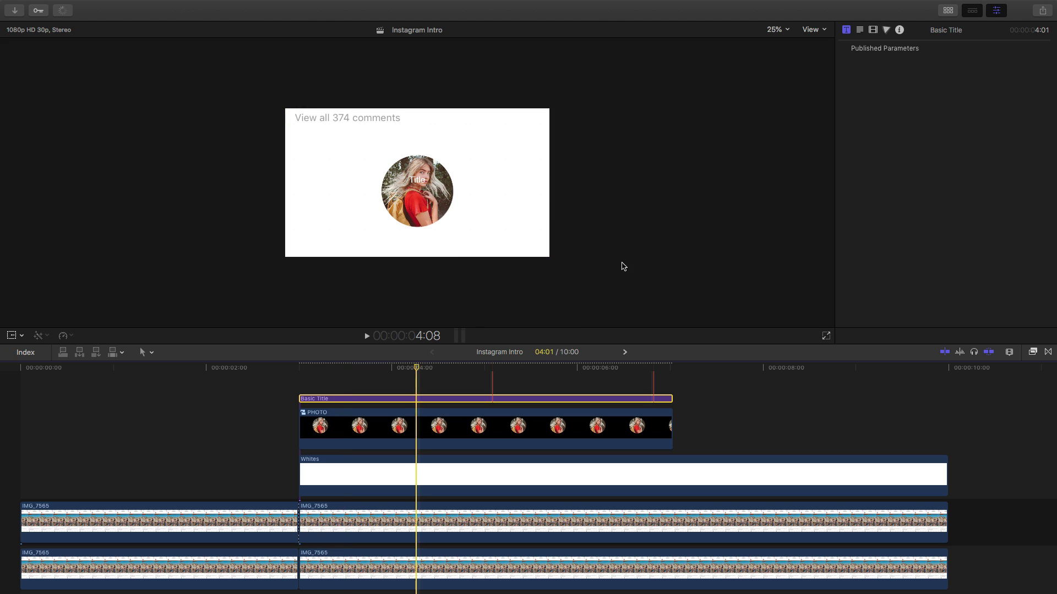
{"action": "left_click", "coordinate": [866, 31]}
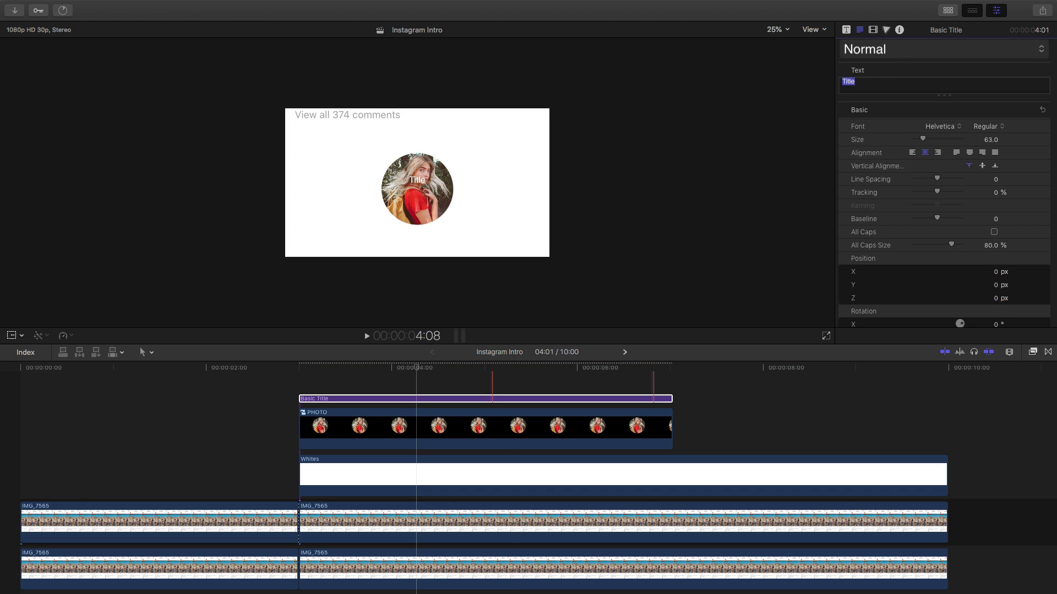
{"action": "type", "text": "ATHERINE"}
{"action": "key", "text": "super+a"}
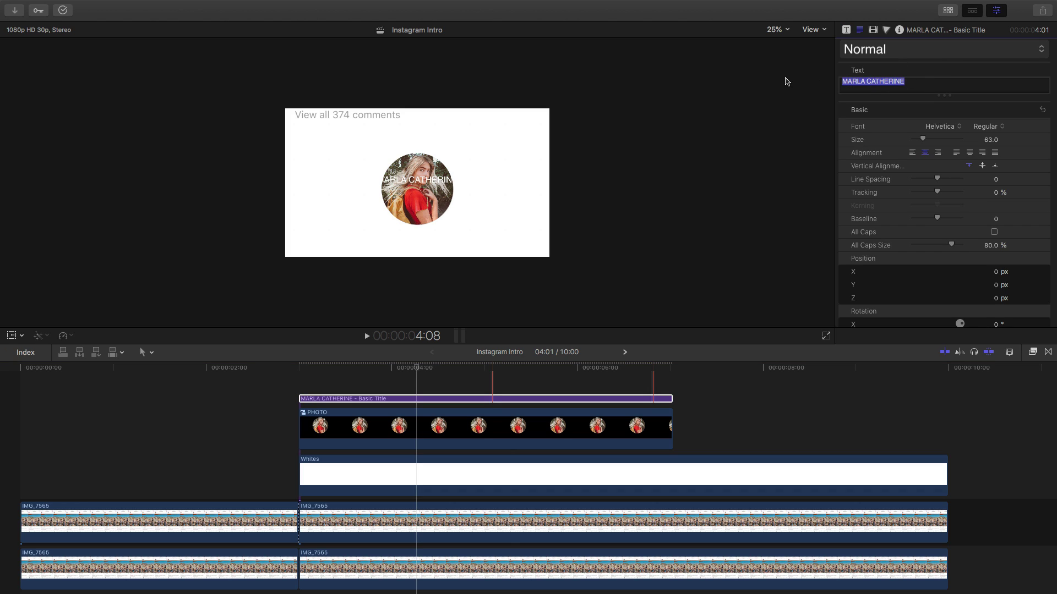
- Set the title's font to Helvetica Neue in Bold
{"action": "left_click", "coordinate": [945, 130]}
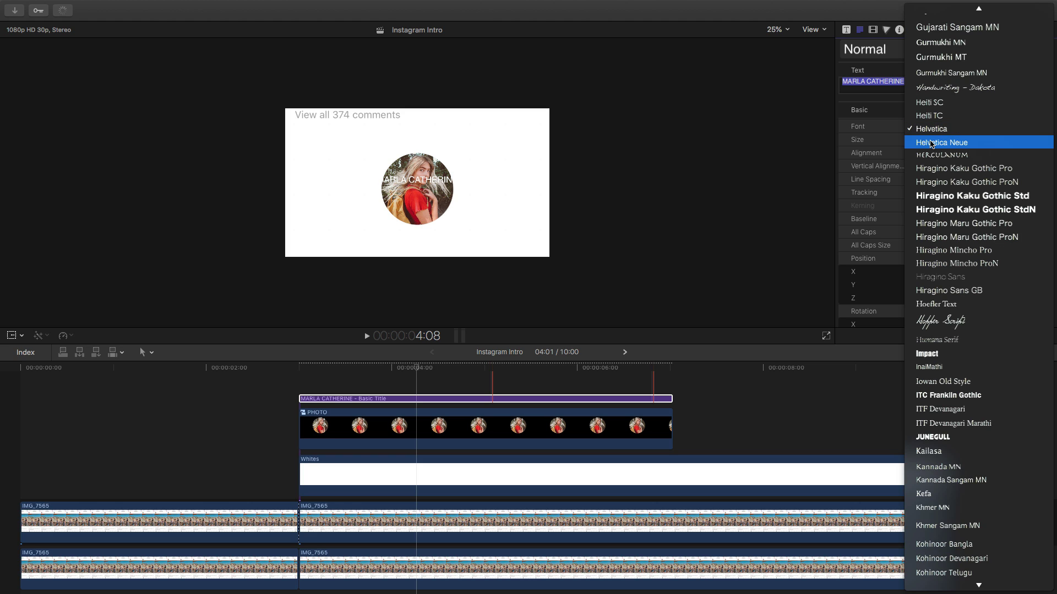
{"action": "left_click", "coordinate": [941, 142]}
{"action": "left_click", "coordinate": [988, 127]}
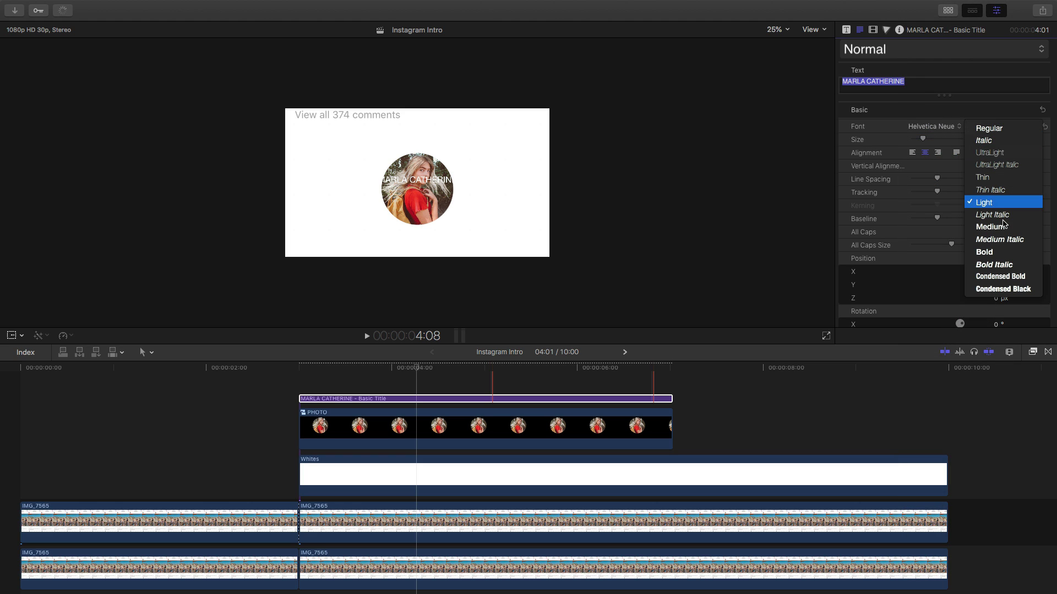
{"action": "left_click", "coordinate": [988, 252]}
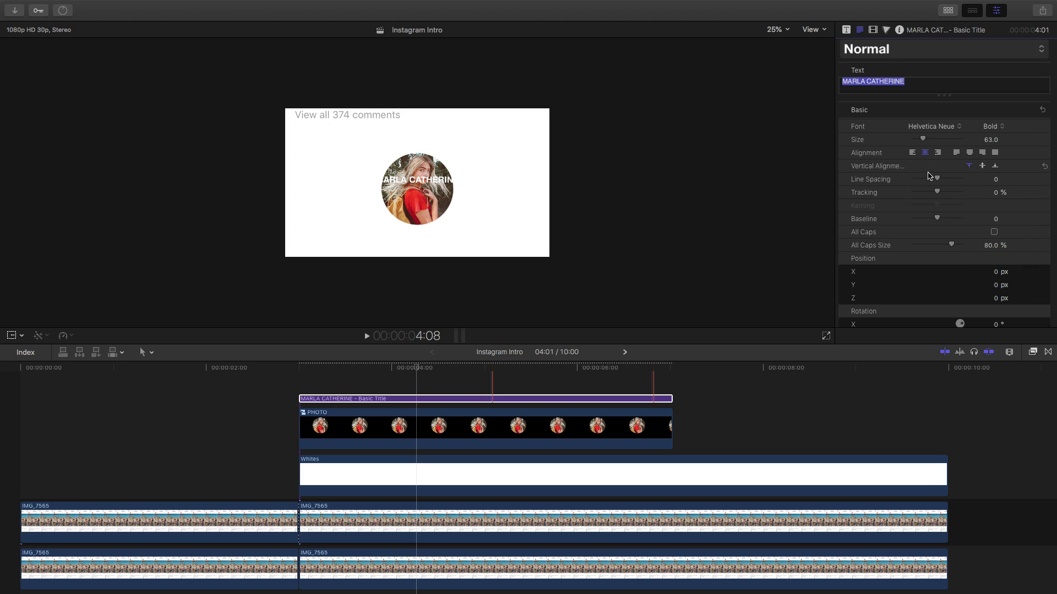
- Set the title's face color to light salmon pink and place it beneath the portrait at X 1.2 px, Y -407.95 px
{"action": "scroll", "coordinate": [922, 202], "scroll_direction": "down", "scroll_amount": 6}
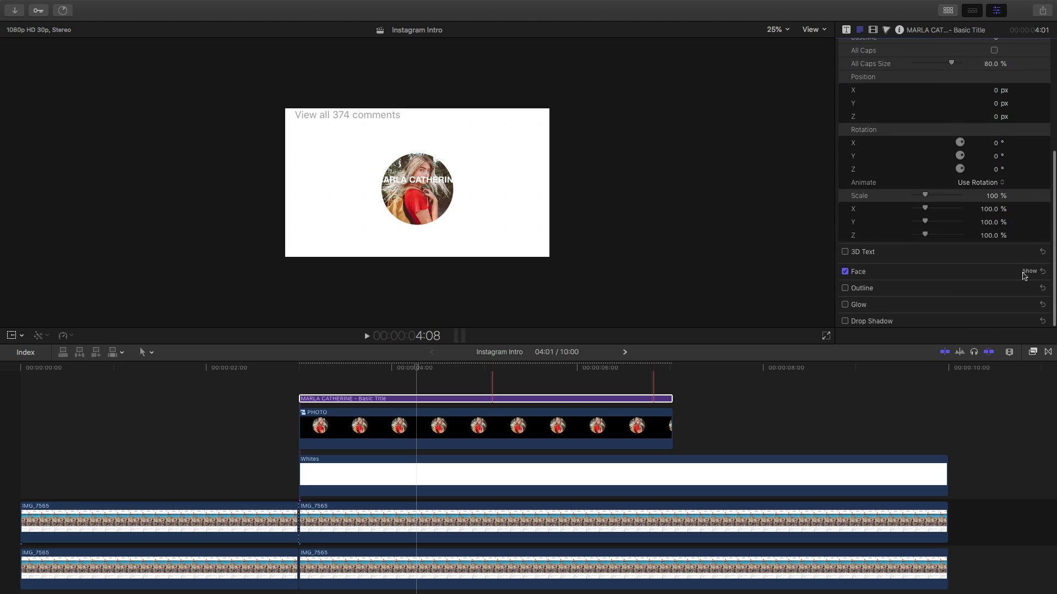
{"action": "scroll", "coordinate": [961, 296], "scroll_direction": "down", "scroll_amount": 2}
{"action": "left_click", "coordinate": [987, 245]}
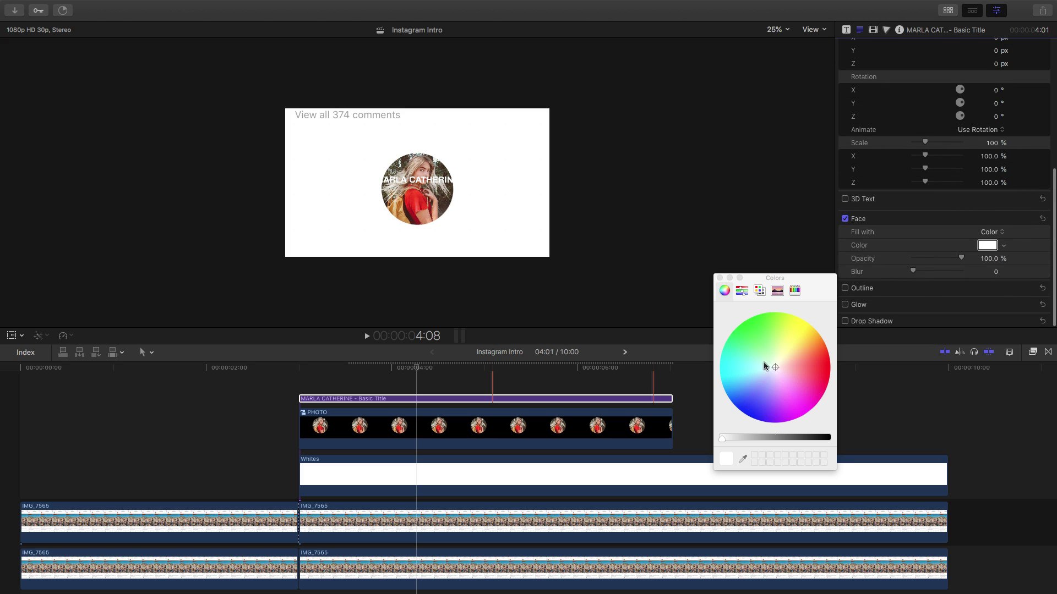
{"action": "left_click", "coordinate": [794, 362]}
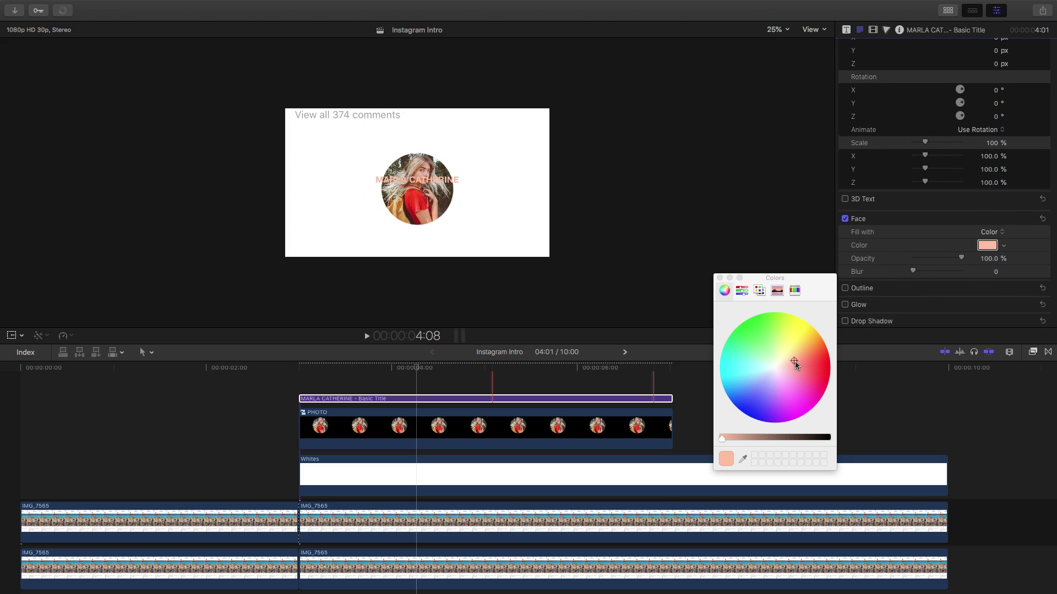
{"action": "left_click", "coordinate": [719, 278]}
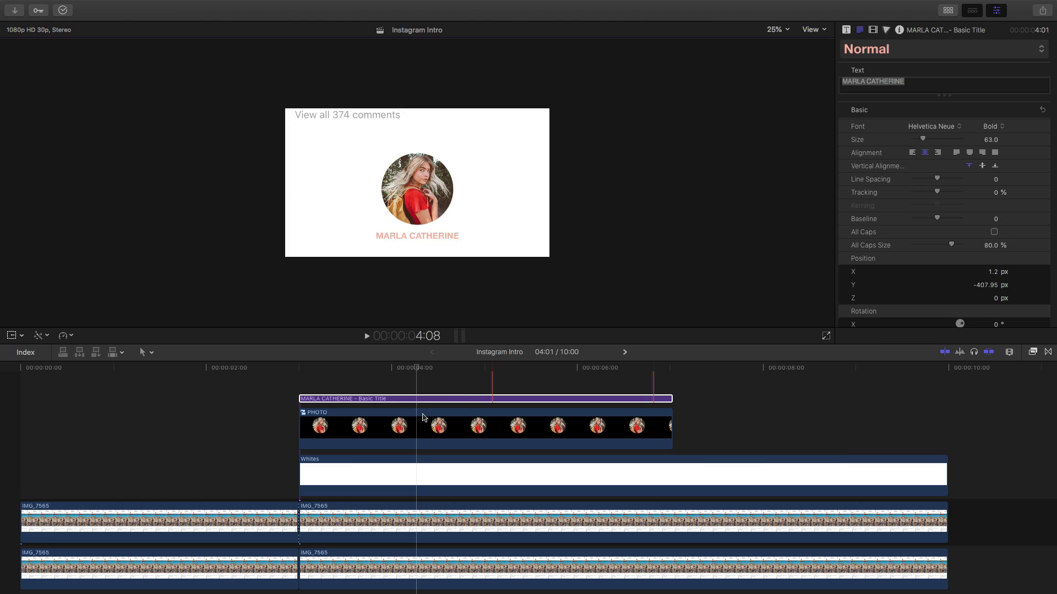
- Keyframe the title's transform at 3:00, moved straight down below the visible frame
{"action": "left_click", "coordinate": [299, 367]}
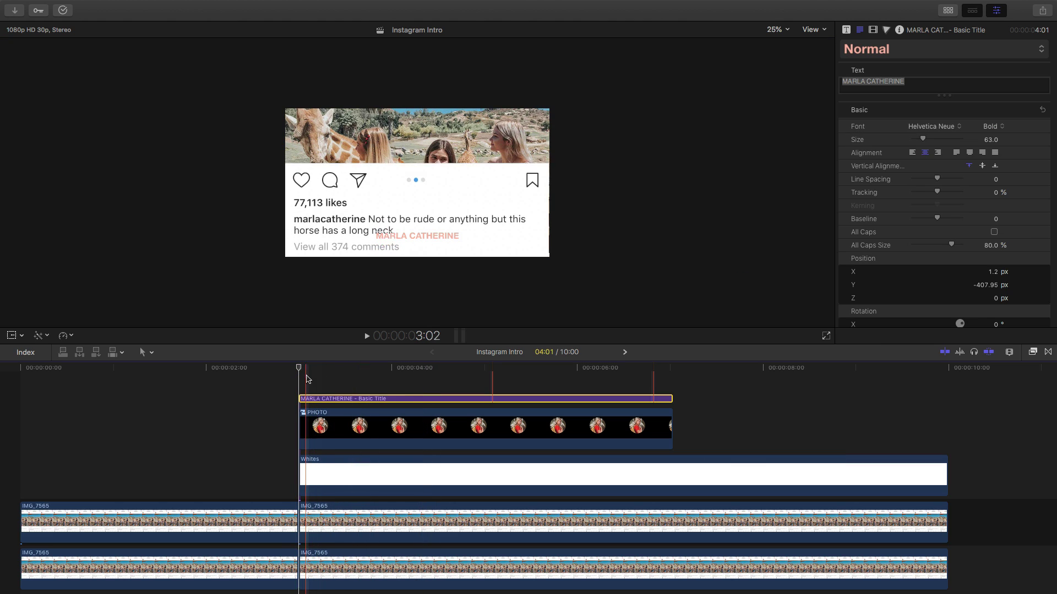
{"action": "left_click", "coordinate": [13, 336]}
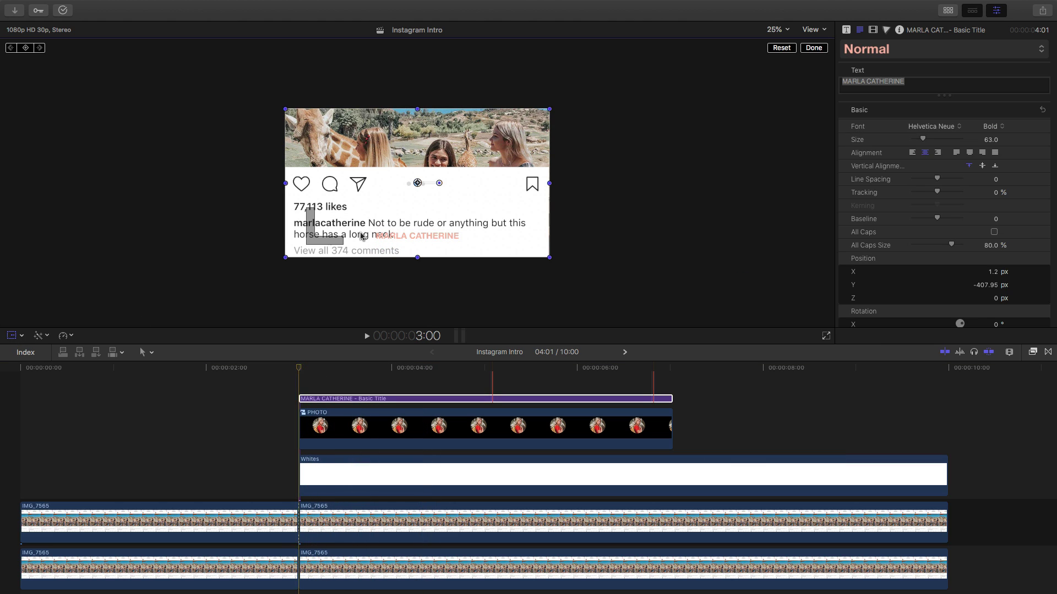
{"action": "left_click_drag", "start_coordinate": [412, 240], "coordinate": [528, 380]}
{"action": "key", "text": "super+4"}
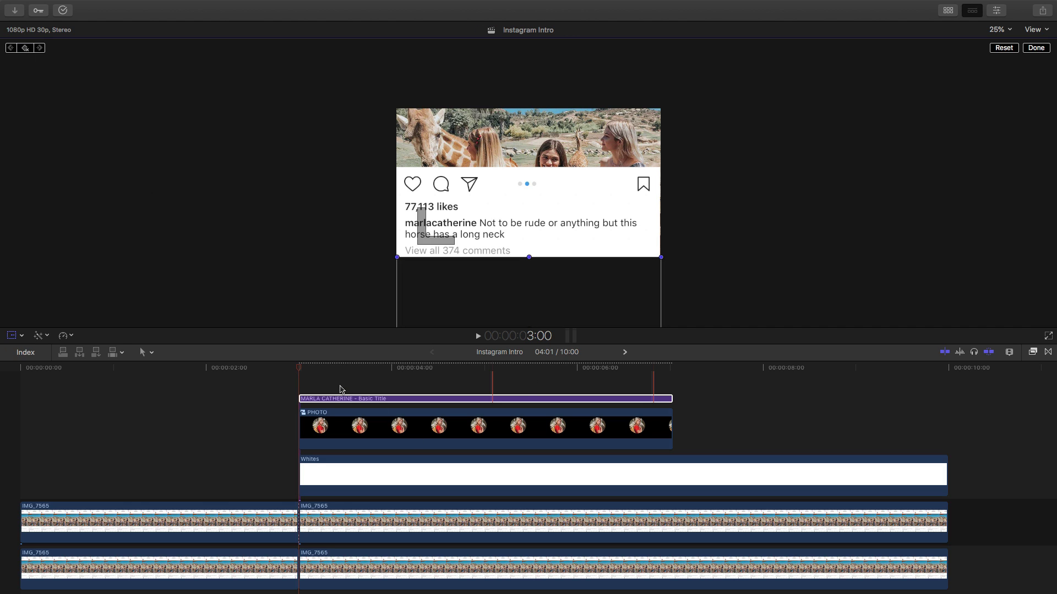
- Keyframe the title at 4:13, moved back up beneath the circular portrait, and play the motion
{"action": "left_click_drag", "start_coordinate": [331, 371], "coordinate": [435, 370]}
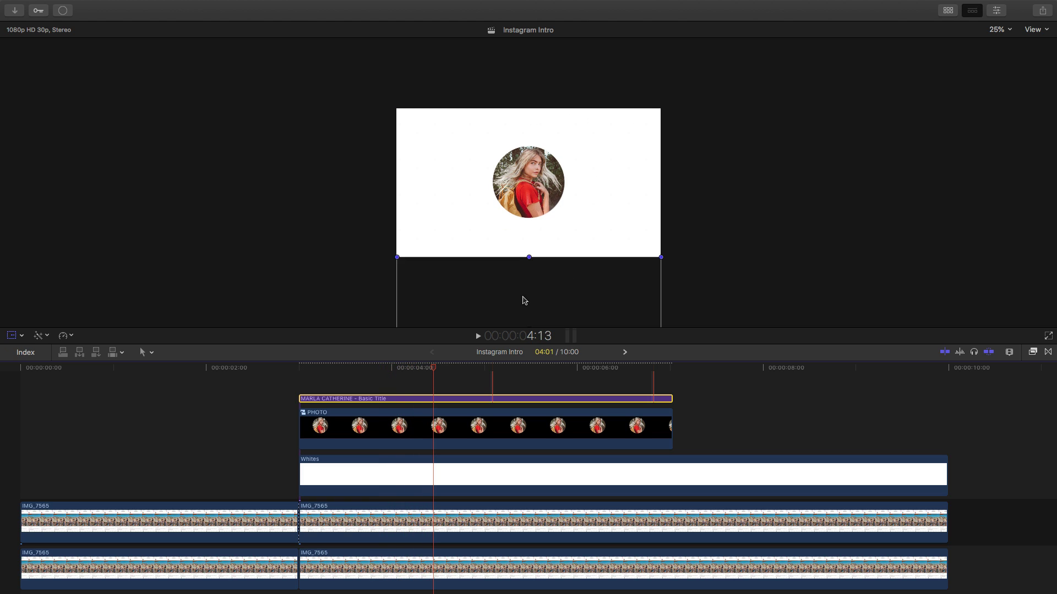
{"action": "left_click_drag", "start_coordinate": [523, 300], "coordinate": [530, 156]}
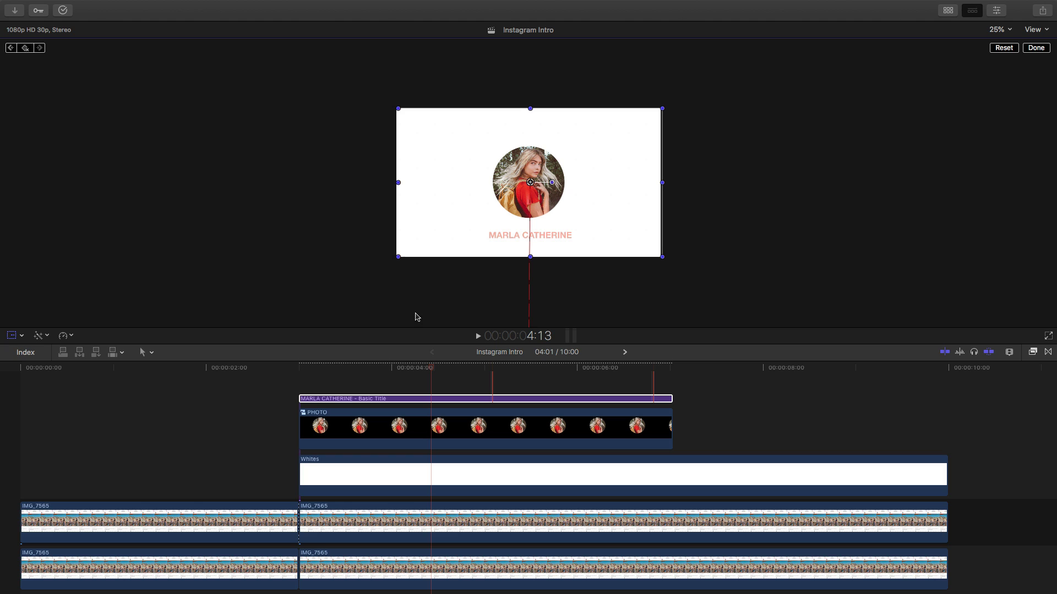
{"action": "left_click_drag", "start_coordinate": [392, 376], "coordinate": [318, 373]}
{"action": "key", "text": "space"}
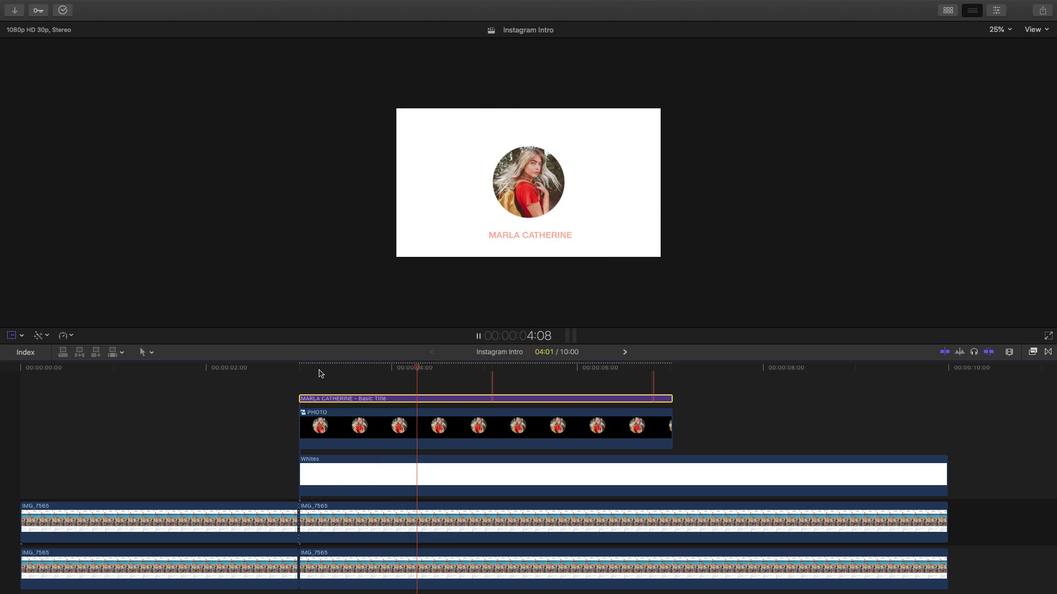
- Enlarge the preview to fit the viewer and play the photo and title animation from 3:00
{"action": "left_click", "coordinate": [305, 371]}
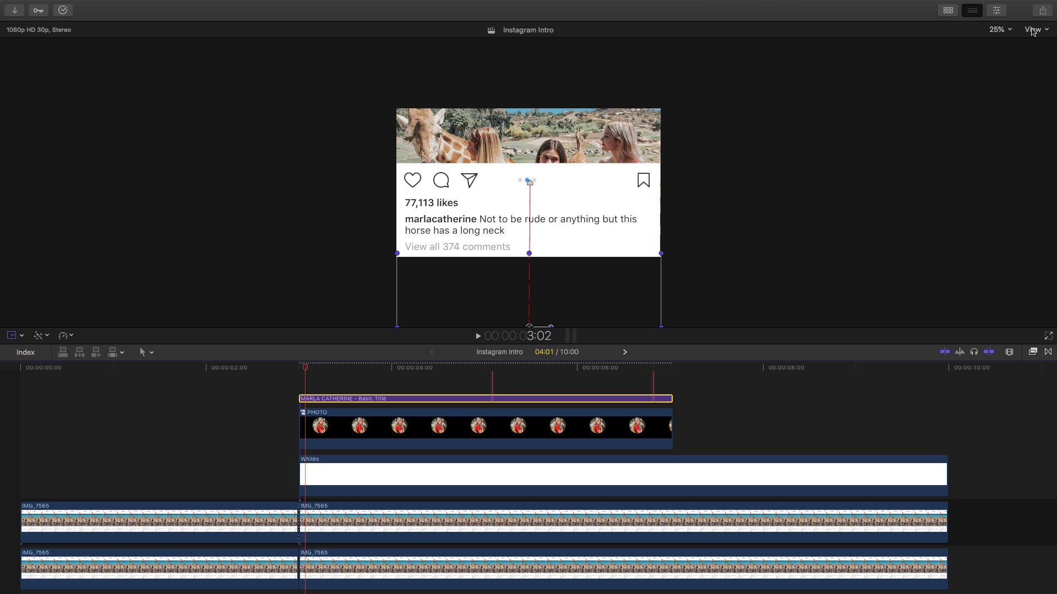
{"action": "left_click", "coordinate": [1008, 34]}
{"action": "key", "text": "Return"}
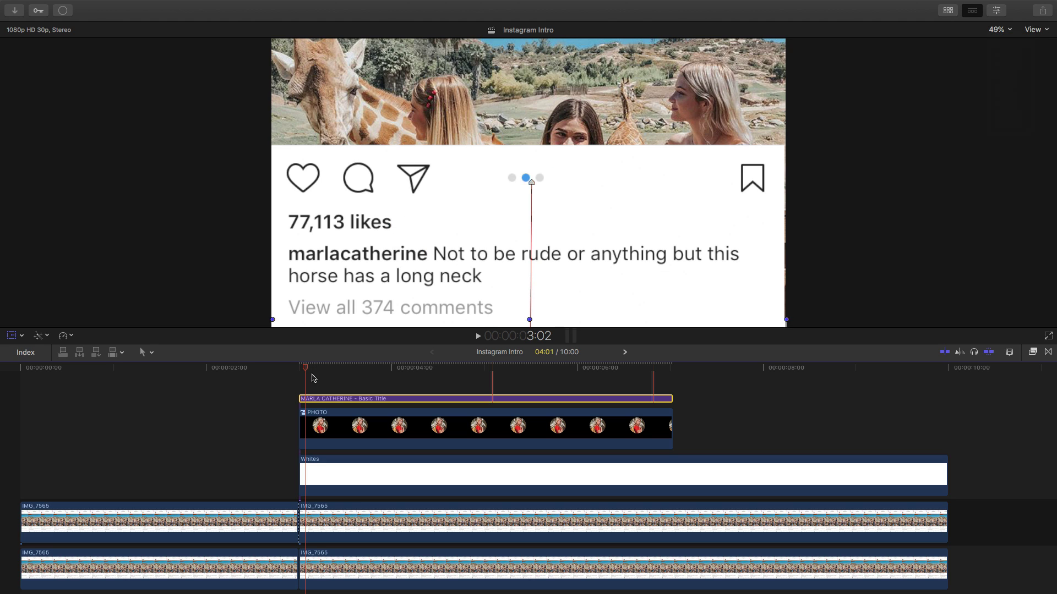
{"action": "left_click", "coordinate": [300, 370]}
{"action": "key", "text": "space"}
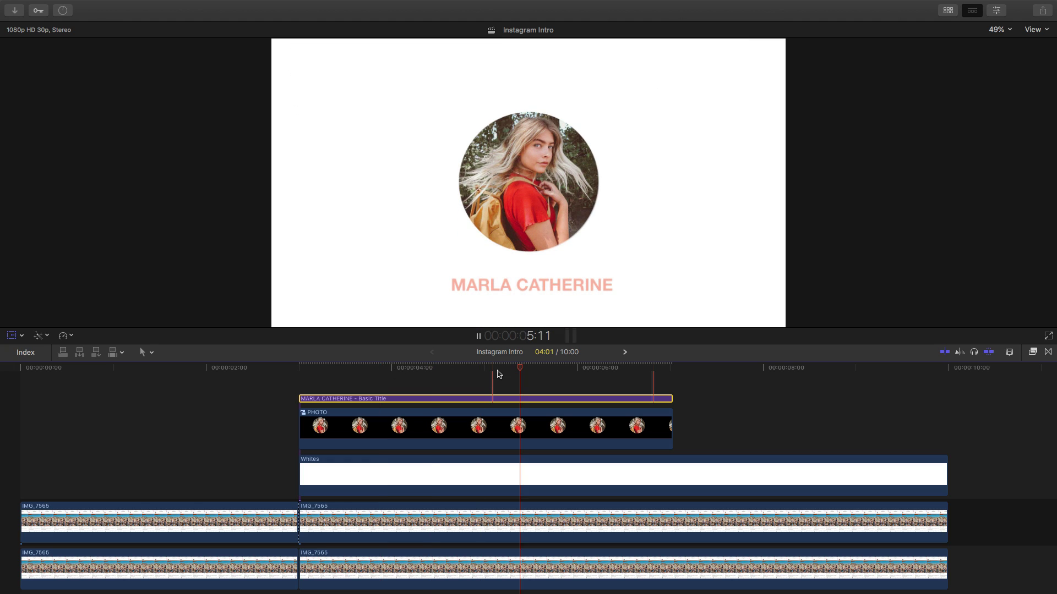
{"action": "key", "text": "space"}
- Trim the Whites background and IMG_7565 clips so they end together with the PHOTO clip
{"action": "left_click", "coordinate": [402, 368]}
{"action": "left_click_drag", "start_coordinate": [446, 377], "coordinate": [738, 372]}
{"action": "scroll", "coordinate": [849, 420], "scroll_direction": "down", "scroll_amount": 1}
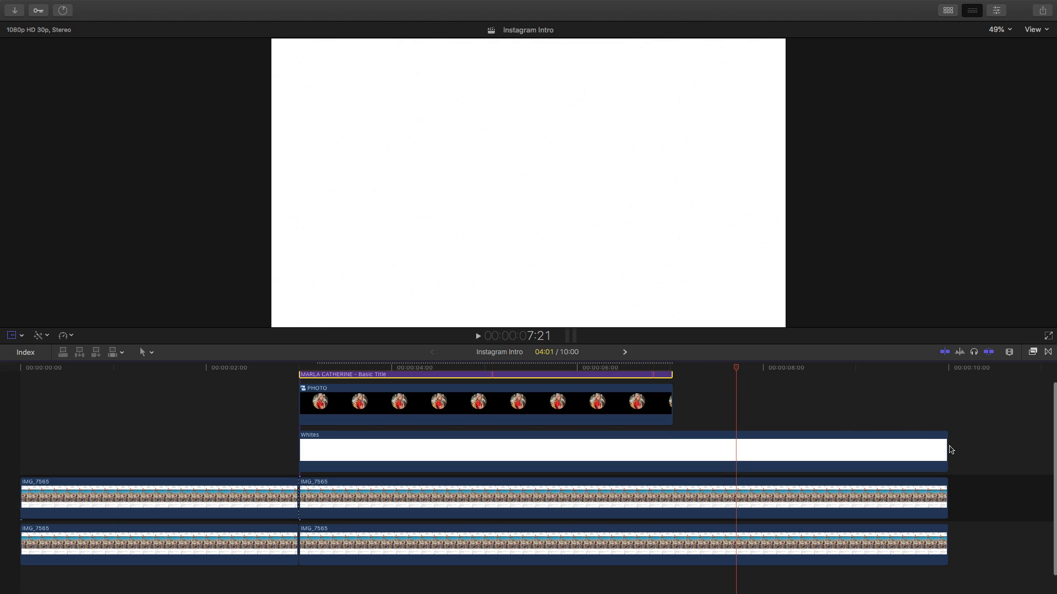
{"action": "left_click_drag", "start_coordinate": [947, 446], "coordinate": [672, 446]}
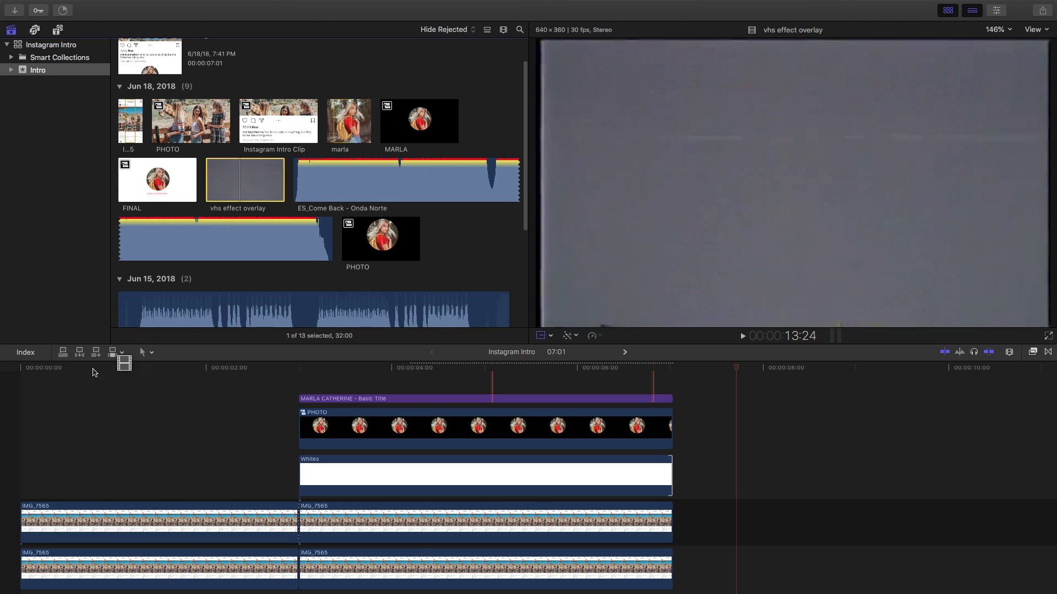
- Lay the vhs effect overlay clip above all clips from the start of the timeline and set its blend mode to Hard Light
{"action": "left_click_drag", "start_coordinate": [117, 361], "coordinate": [31, 375]}
{"action": "key", "text": "shift+t"}
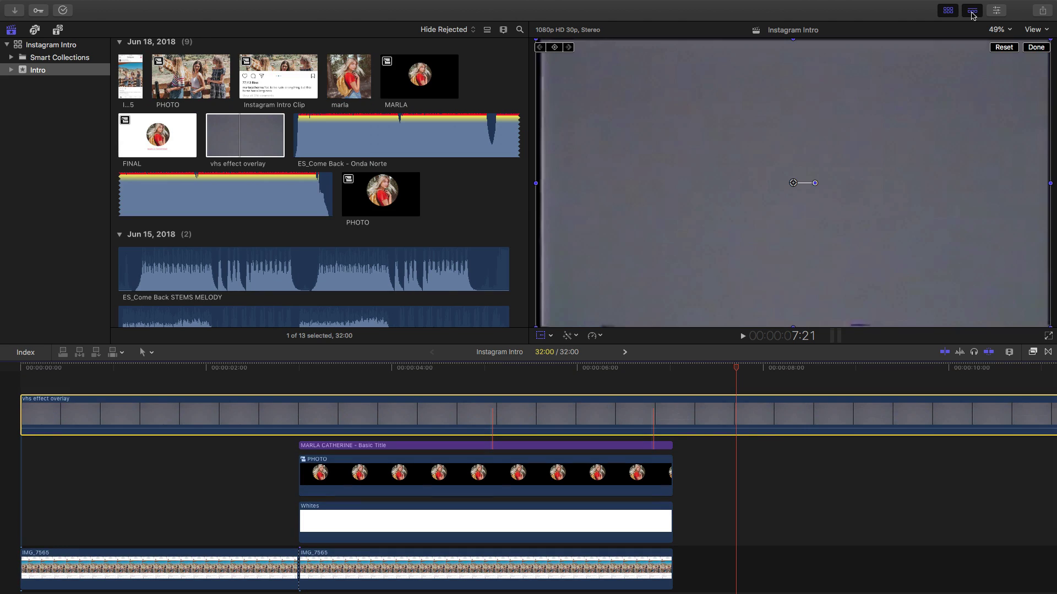
{"action": "left_click", "coordinate": [997, 11]}
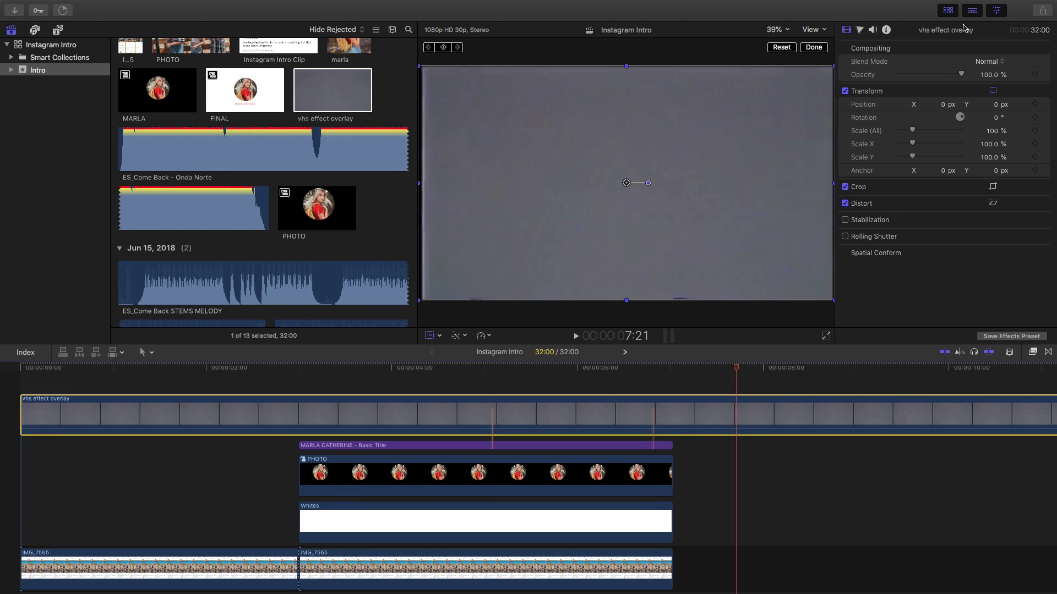
{"action": "left_click", "coordinate": [948, 10]}
{"action": "left_click", "coordinate": [988, 62]}
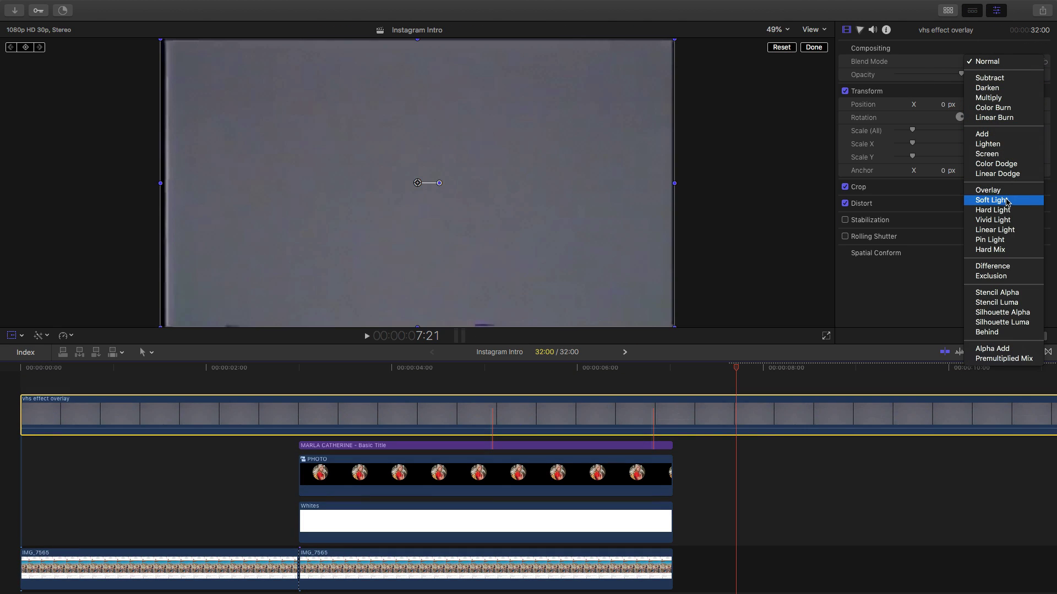
{"action": "left_click", "coordinate": [992, 210]}
{"action": "left_click", "coordinate": [320, 367]}
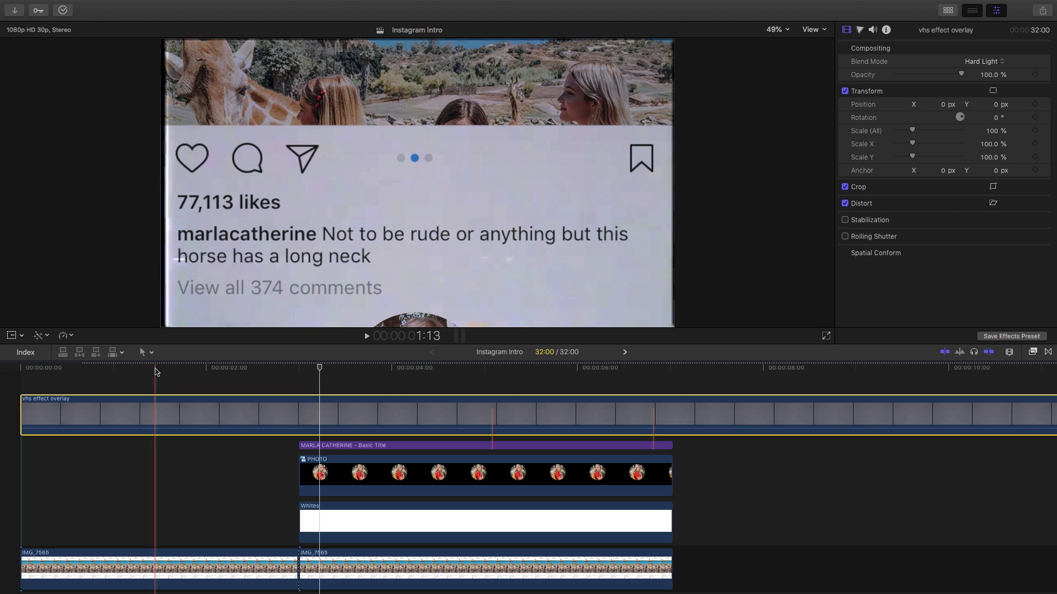
- Look through the Stylize video effects with the playhead at 0:19 of the intro
{"action": "left_click", "coordinate": [82, 368]}
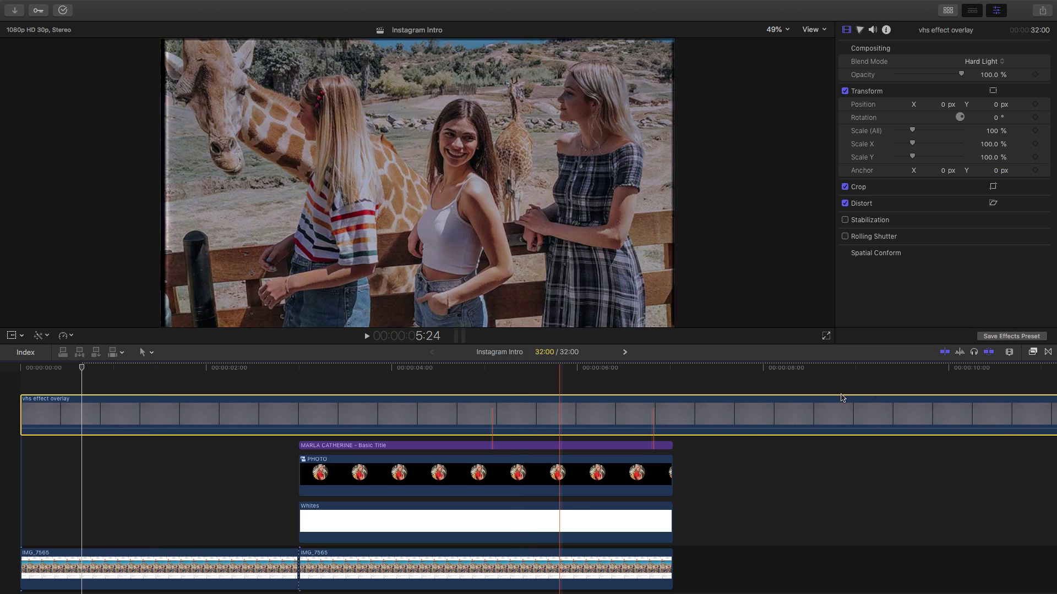
{"action": "left_click", "coordinate": [1032, 351]}
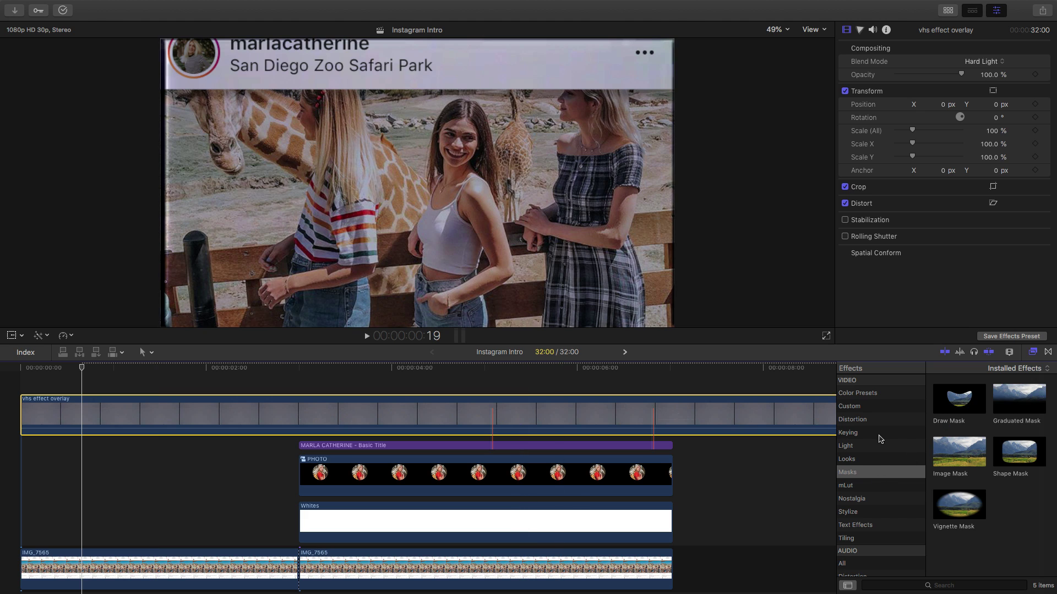
{"action": "left_click", "coordinate": [880, 512]}
{"action": "scroll", "coordinate": [985, 469], "scroll_direction": "down", "scroll_amount": 5}
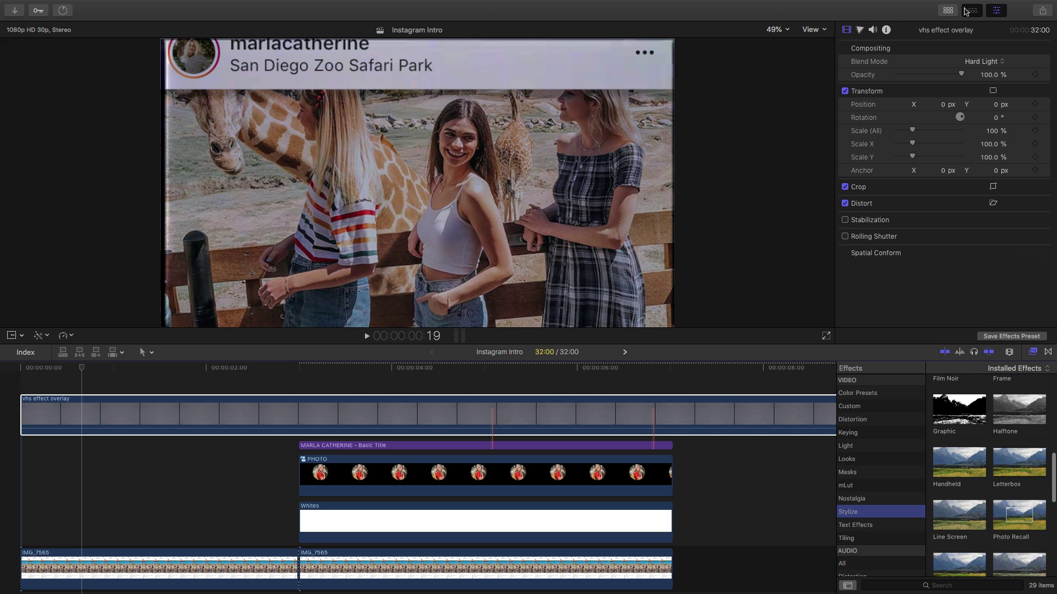
- Hide the inspector and effects browser and play the intro from the start to check the VHS overlay
{"action": "left_click", "coordinate": [997, 11]}
{"action": "left_click", "coordinate": [1032, 352]}
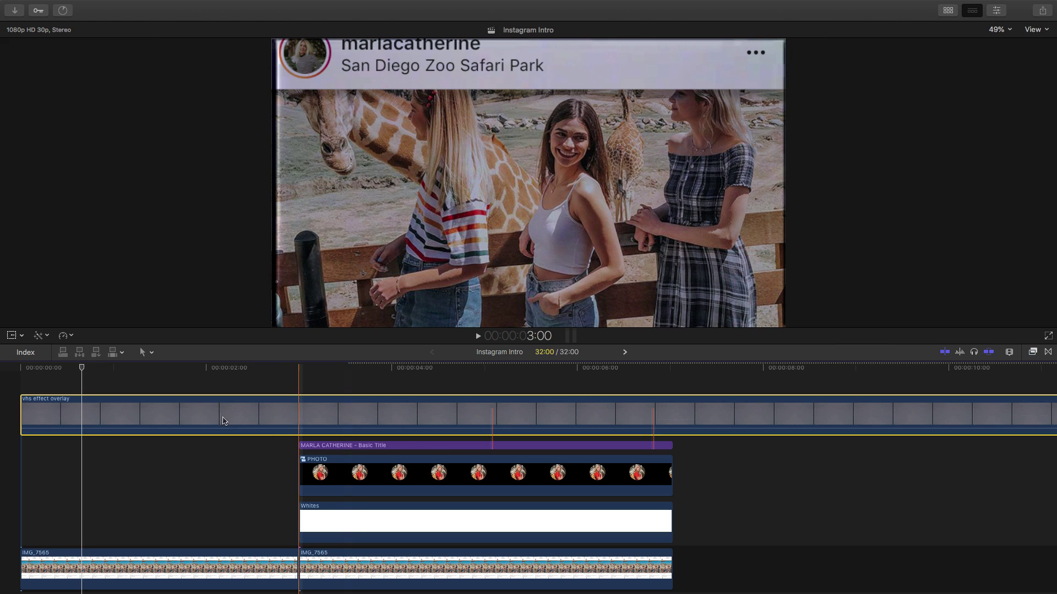
{"action": "left_click", "coordinate": [25, 377]}
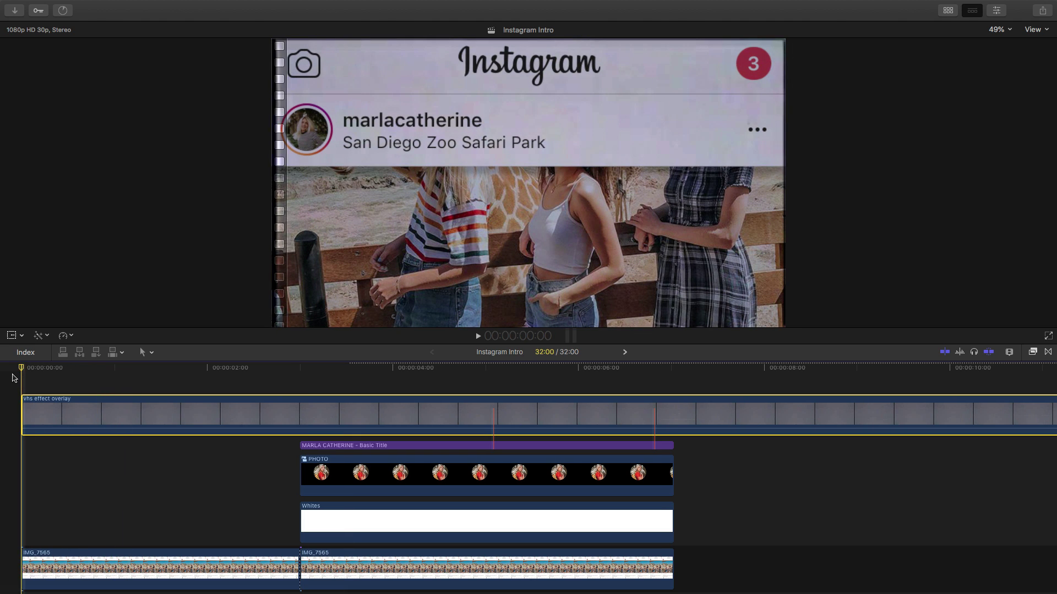
{"action": "key", "text": "space"}
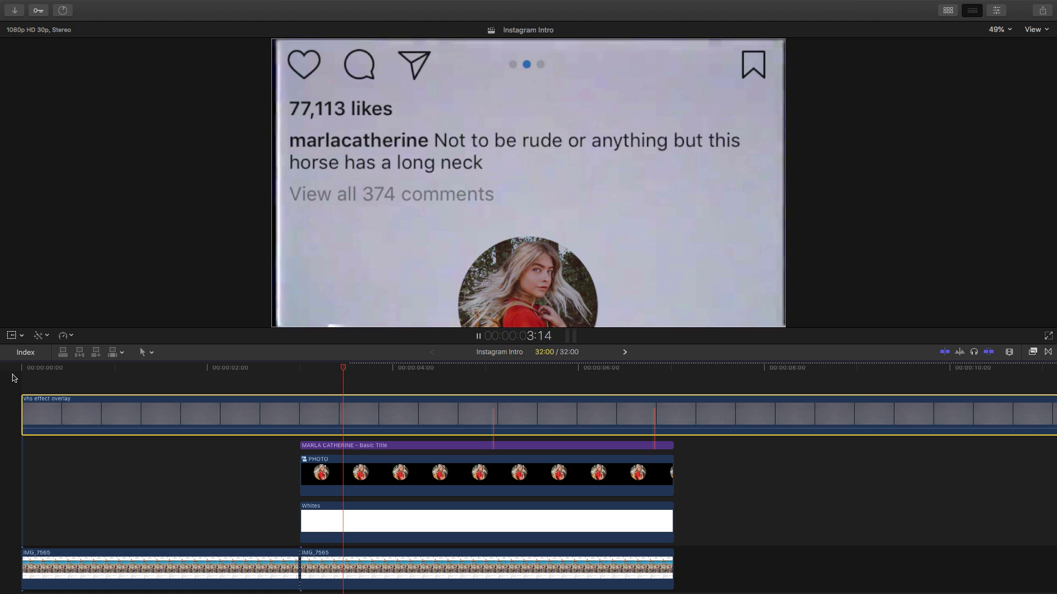
{"action": "key", "text": "space"}
- Add the ES_Come Back - Onda Norte track beneath all clips at the timeline start and trim off its quiet opening
{"action": "scroll", "coordinate": [339, 419], "scroll_direction": "down", "scroll_amount": 3}
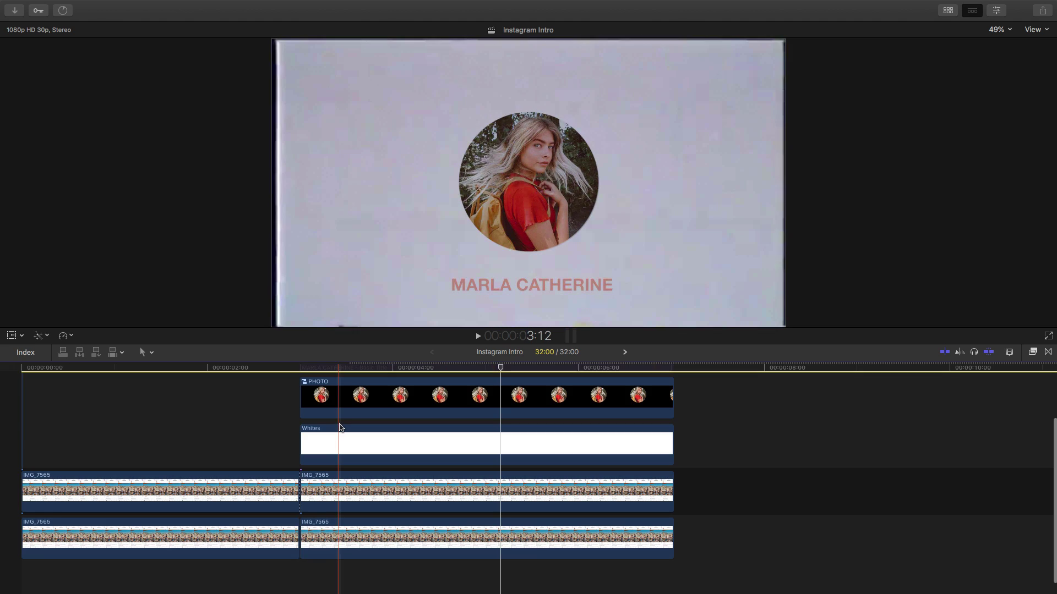
{"action": "scroll", "coordinate": [348, 427], "scroll_direction": "up", "scroll_amount": 2}
{"action": "scroll", "coordinate": [348, 427], "scroll_direction": "down", "scroll_amount": 3}
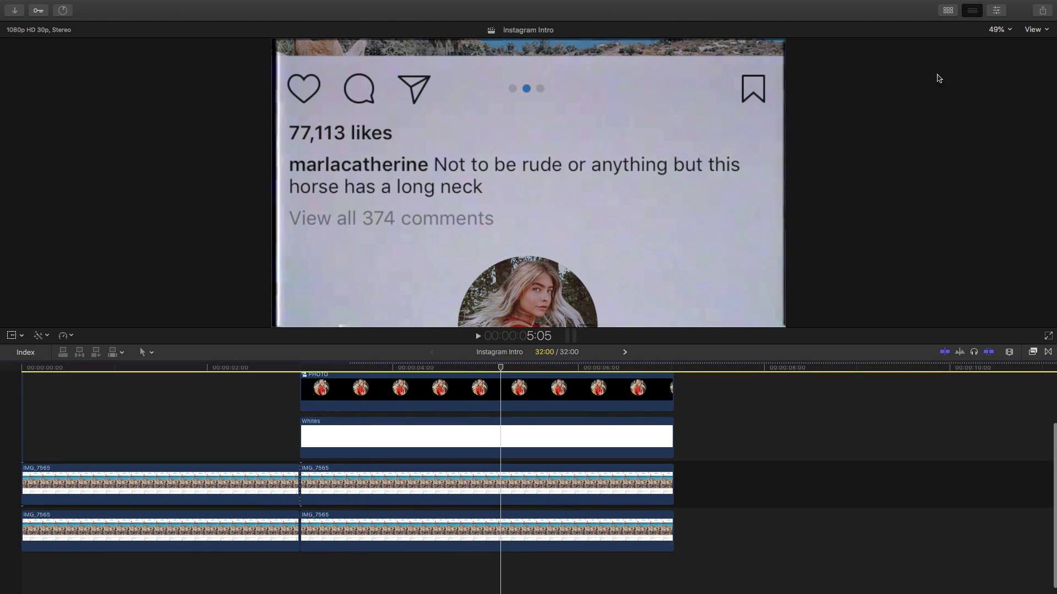
{"action": "left_click", "coordinate": [948, 11]}
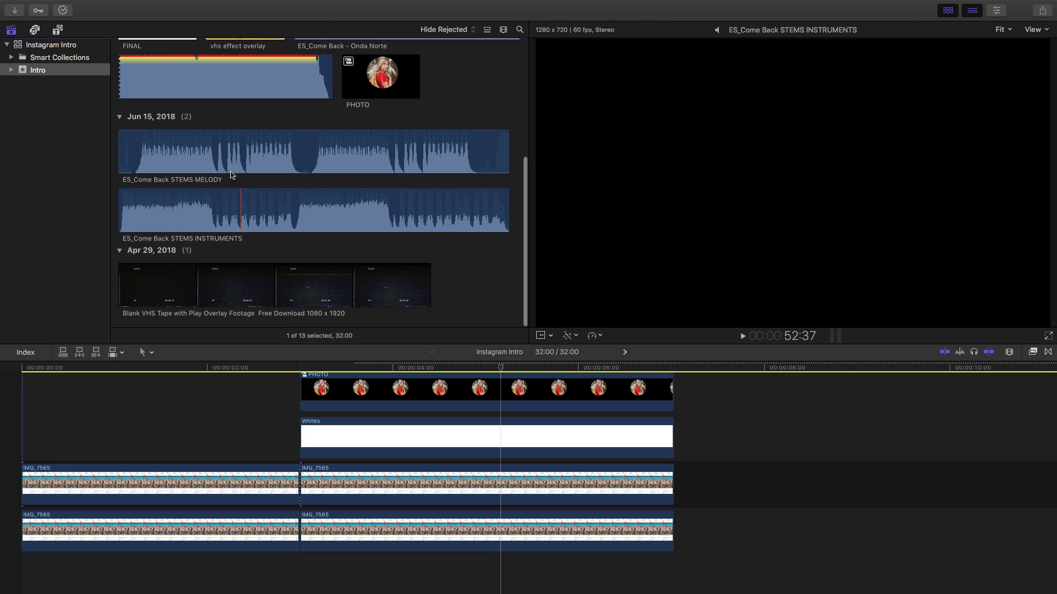
{"action": "scroll", "coordinate": [212, 235], "scroll_direction": "down", "scroll_amount": 1}
{"action": "scroll", "coordinate": [212, 232], "scroll_direction": "up", "scroll_amount": 6}
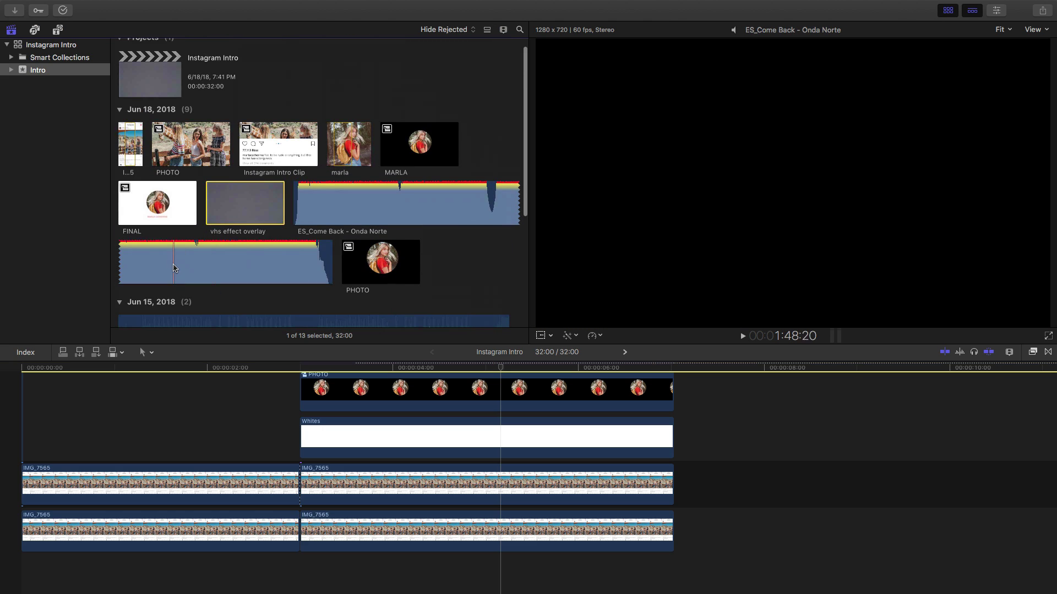
{"action": "left_click_drag", "start_coordinate": [174, 268], "coordinate": [22, 575]}
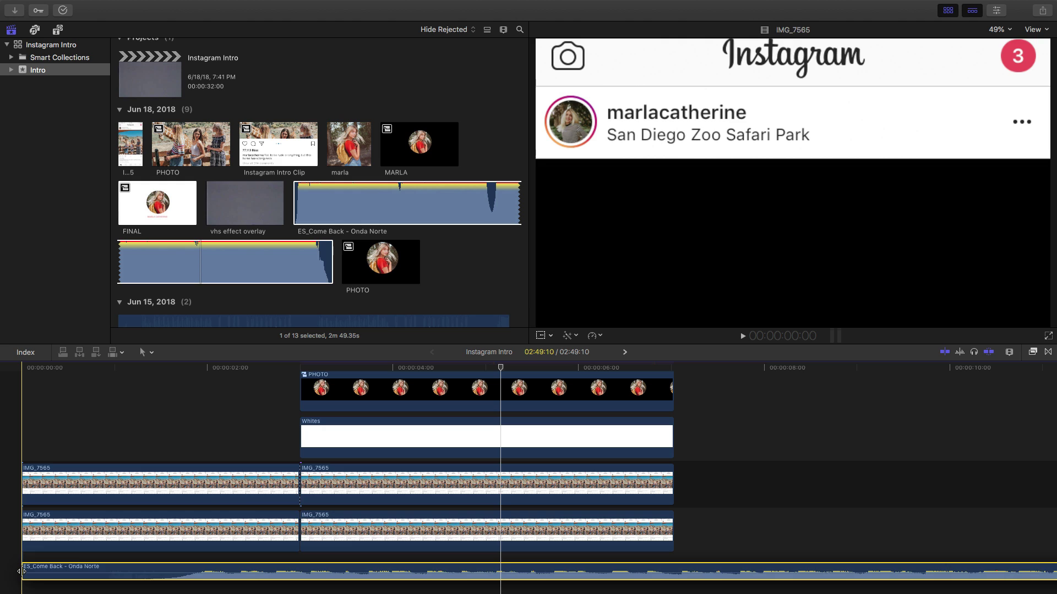
- Hide the media browser, play the intro with its music from the start, and park the playhead at 6:25
{"action": "key", "text": "Home"}
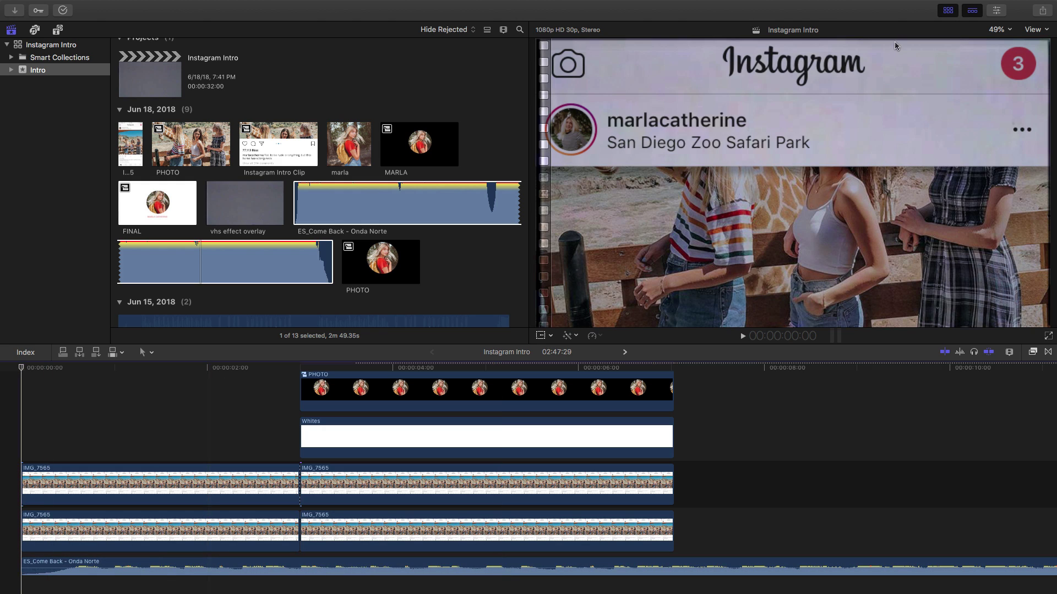
{"action": "left_click", "coordinate": [946, 15]}
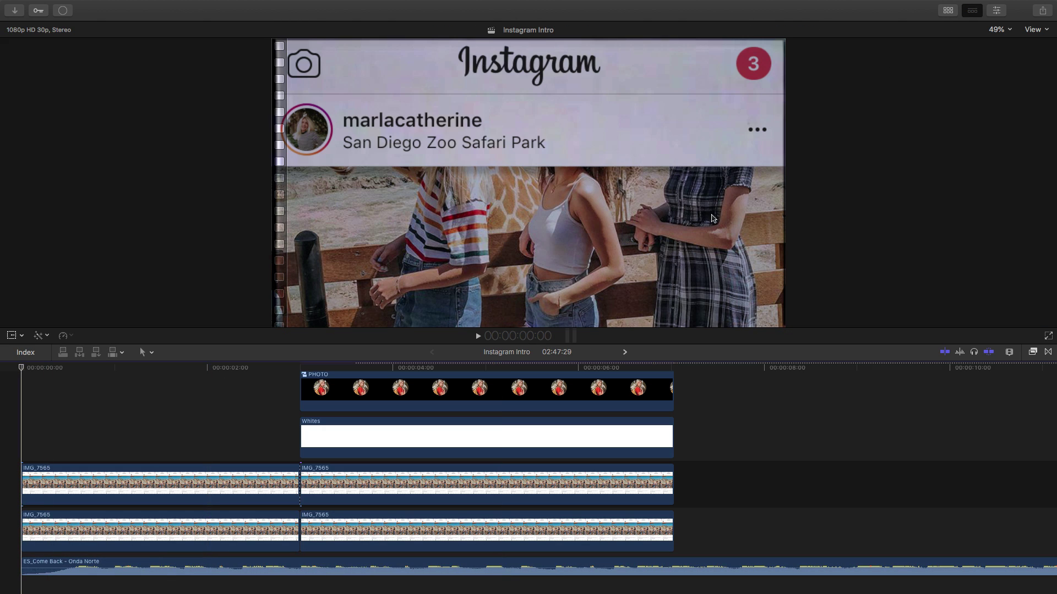
{"action": "key", "text": "space"}
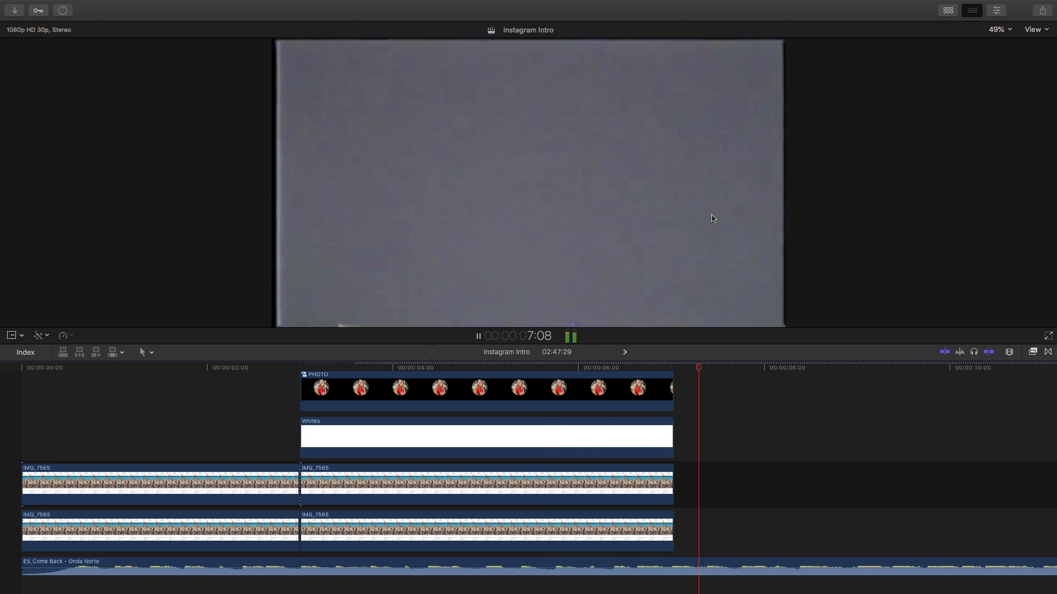
{"action": "key", "text": "space"}
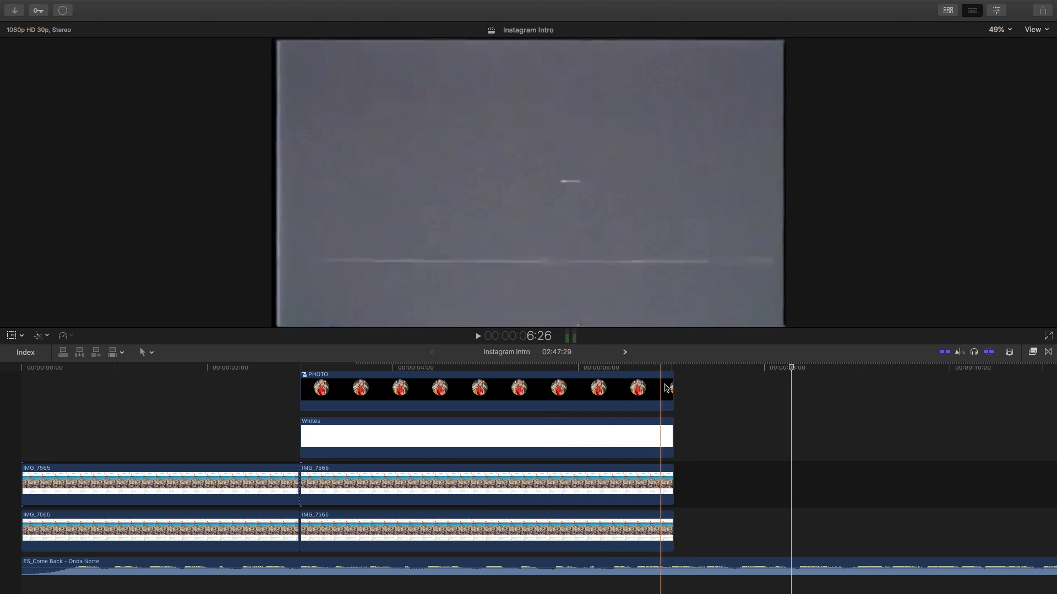
{"action": "mouse_move", "coordinate": [667, 370]}
{"action": "left_mouse_down"}
{"action": "mouse_move", "coordinate": [637, 370]}
{"action": "mouse_move", "coordinate": [659, 372]}
{"action": "left_mouse_up"}
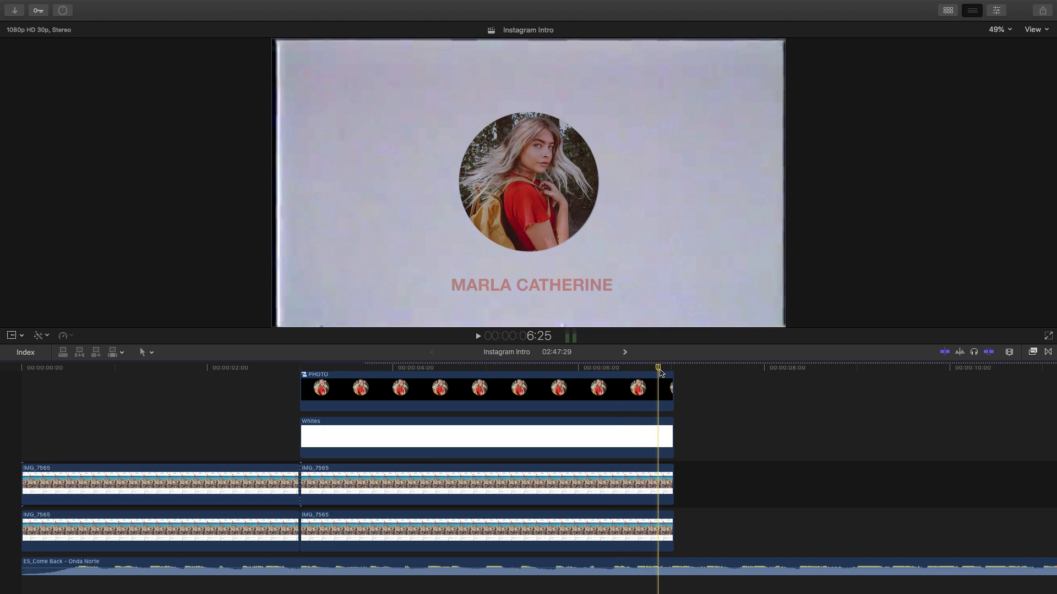